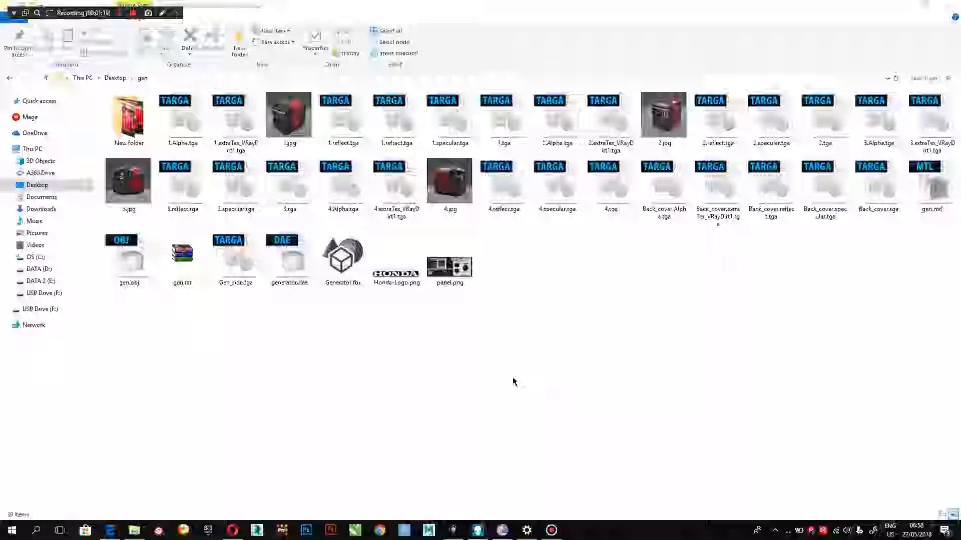
Step: Open 1.jpg from the gen folder in an enlarged window and examine the rendered views of the Honda generator
click(295, 128)
double_click(295, 128)
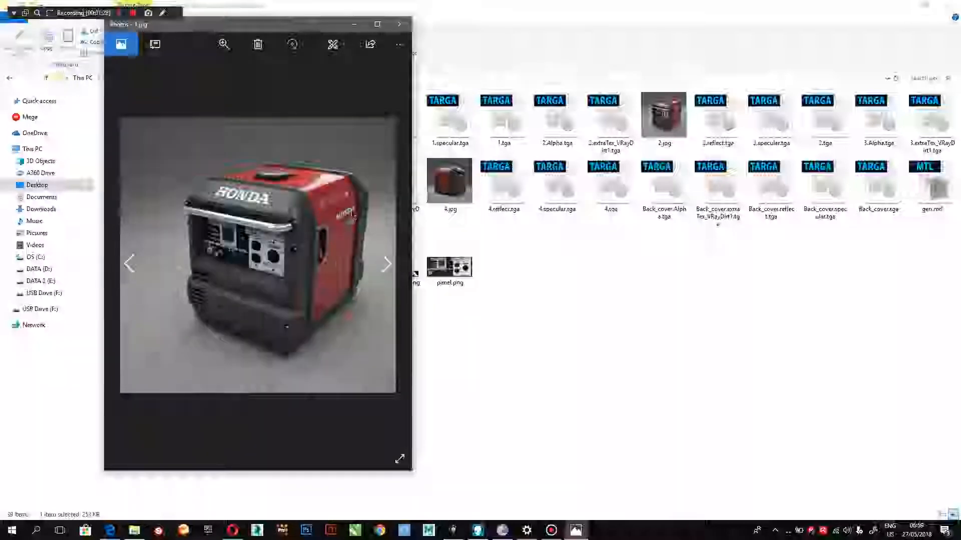
click(378, 24)
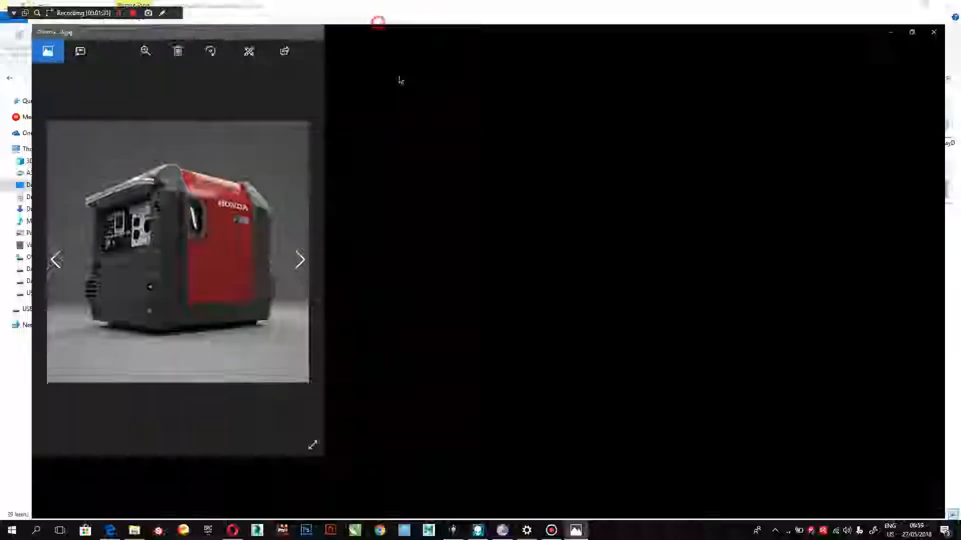
key(Left)
key(Right)
key(Right)
key(Right)
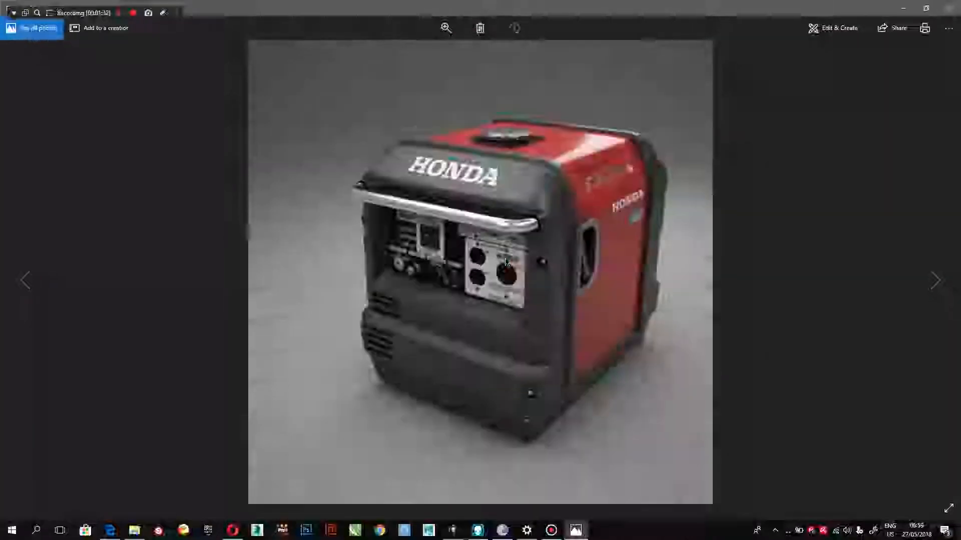
key(Right)
key(Right)
key(Right)
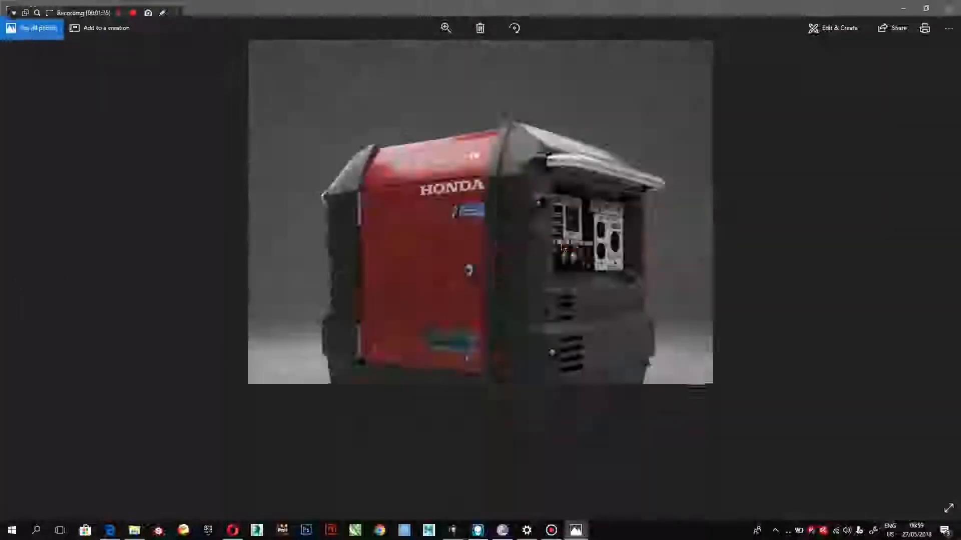
key(Right)
key(Right)
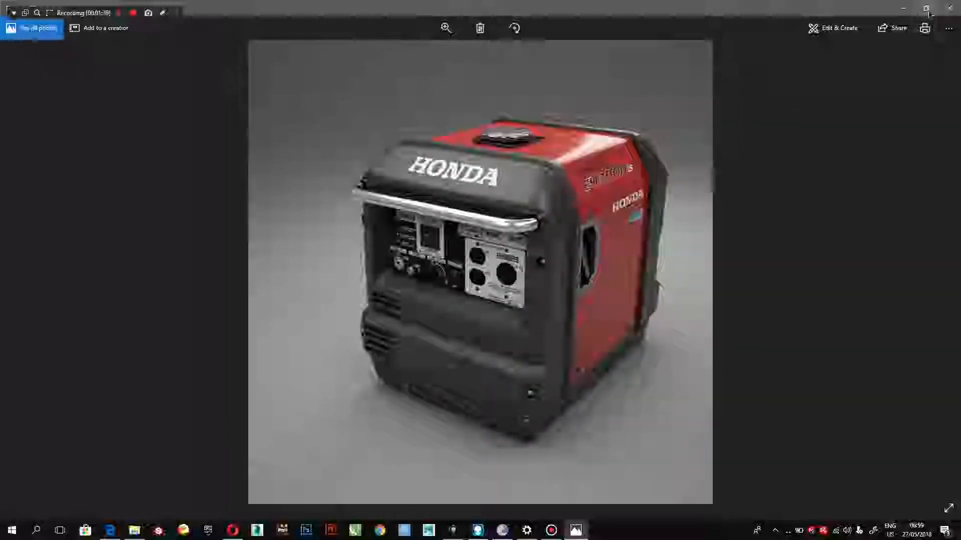
click(946, 11)
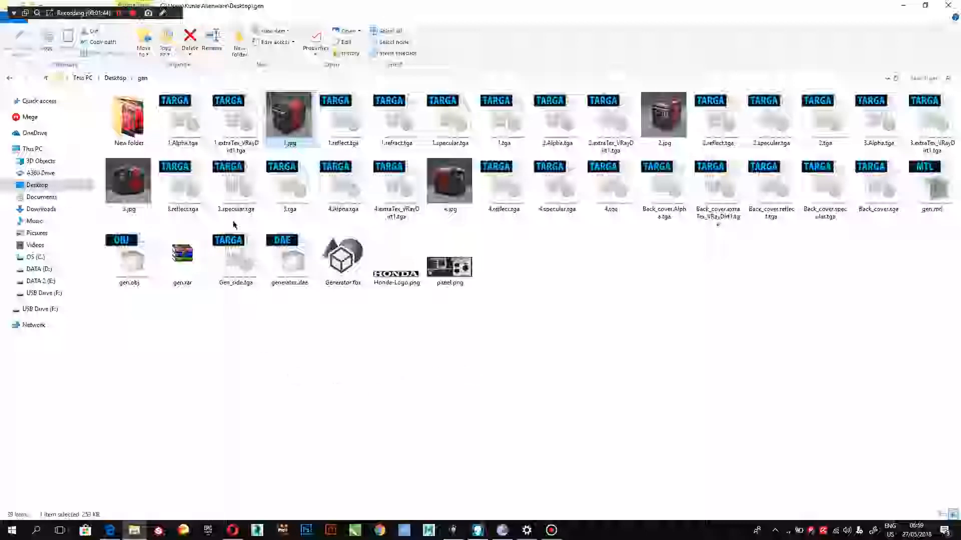
Step: Open the EU2200i three-quarter photo from New folder and go through the generator reference pictures up to the top view
double_click(125, 123)
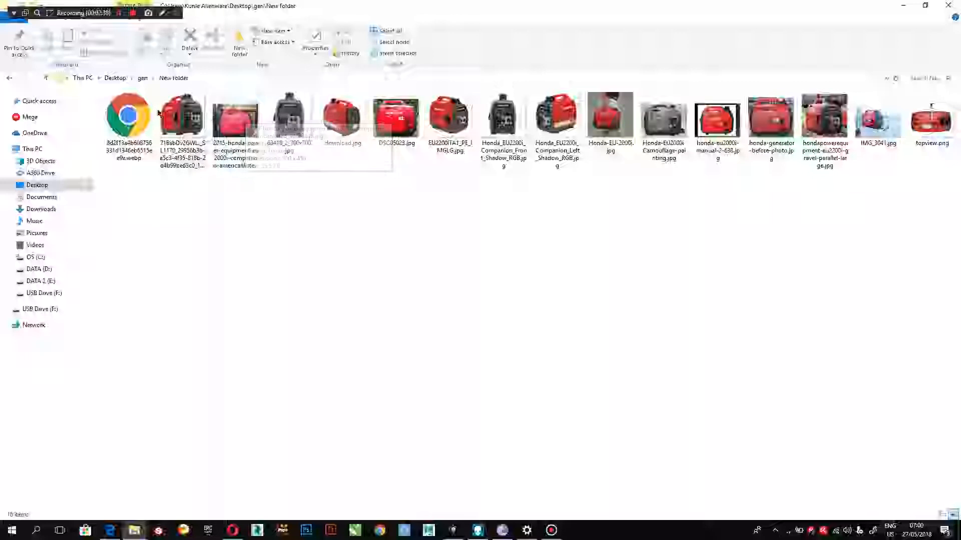
double_click(181, 115)
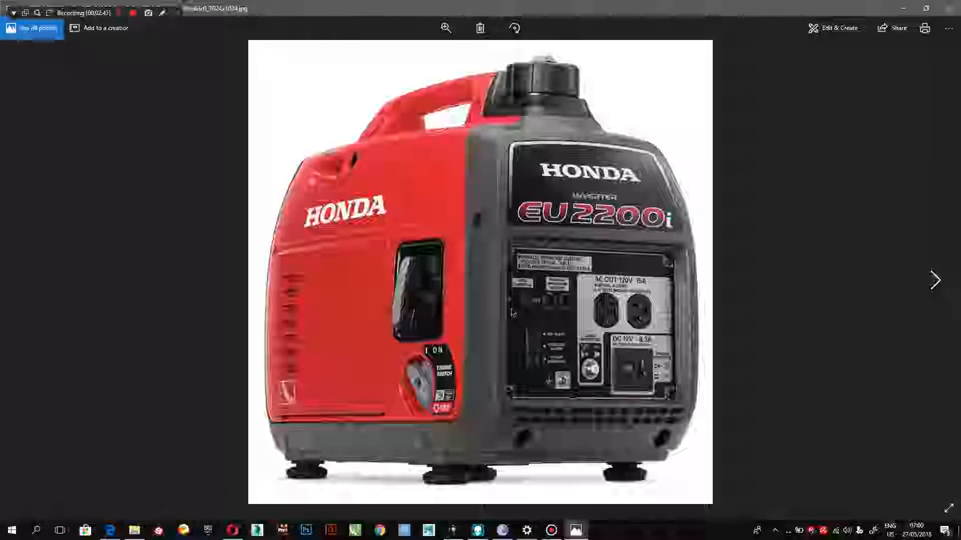
key(Right)
key(Right)
key(Right)
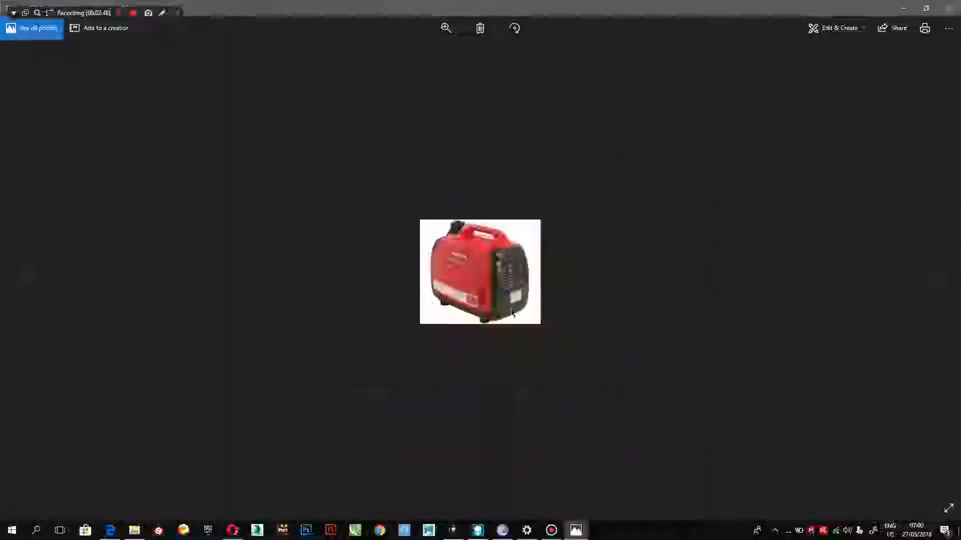
key(Right)
key(Right)
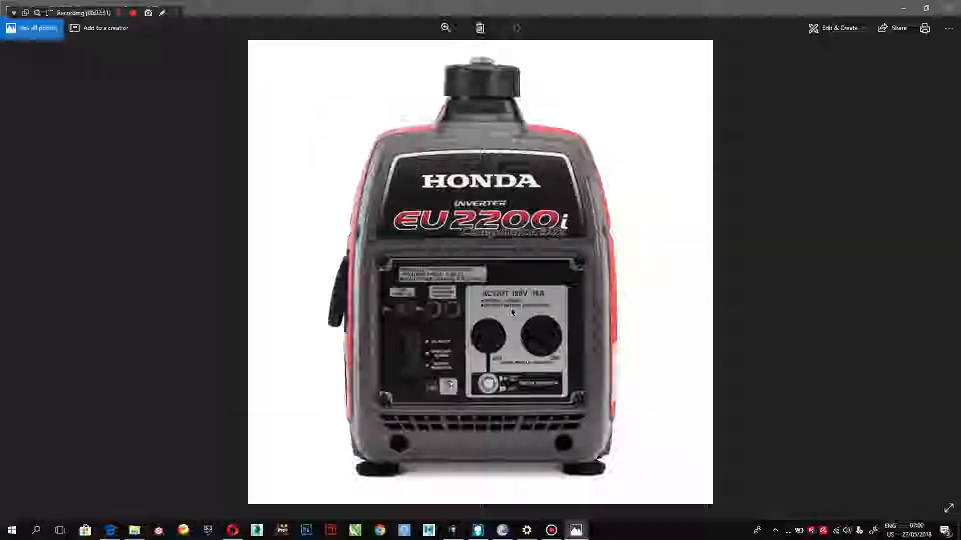
key(Right)
key(Right)
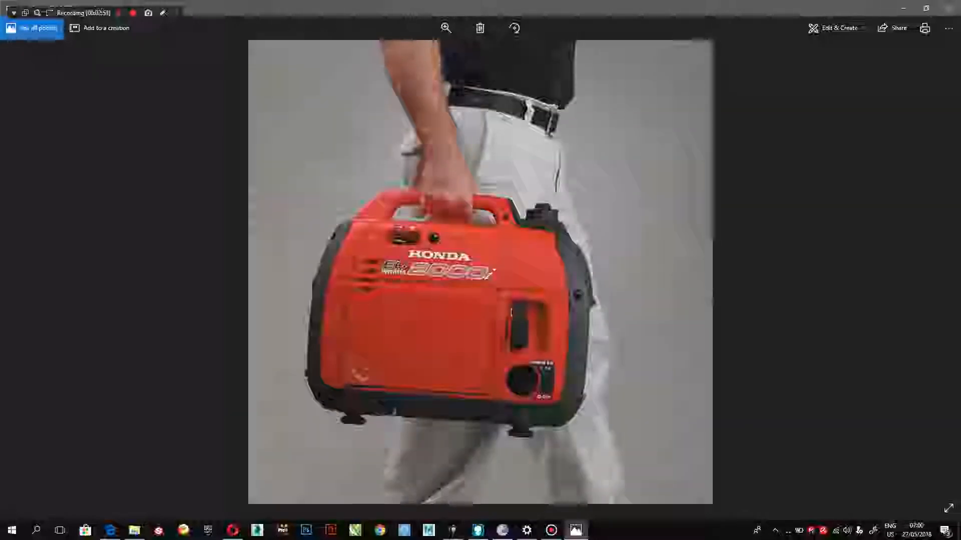
key(Right)
key(Right)
key(Right)
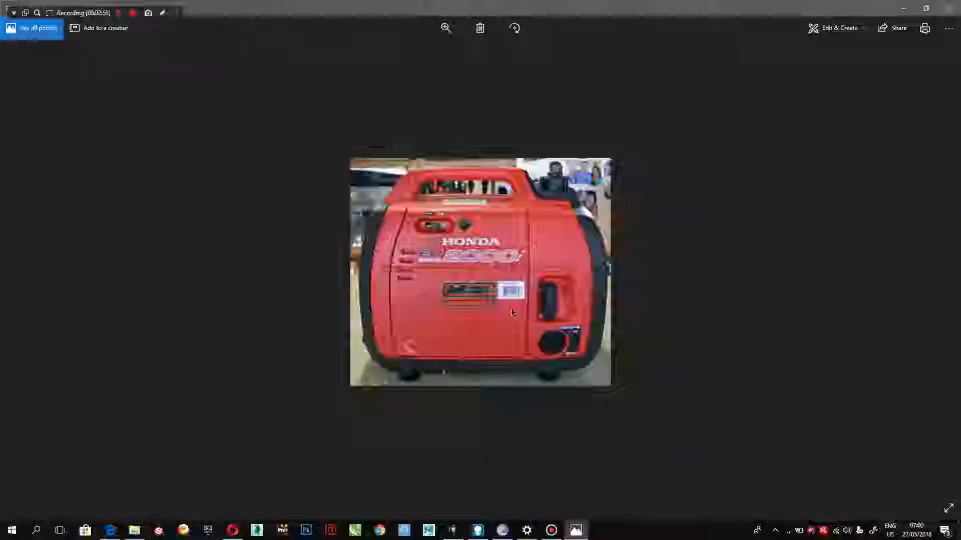
key(Right)
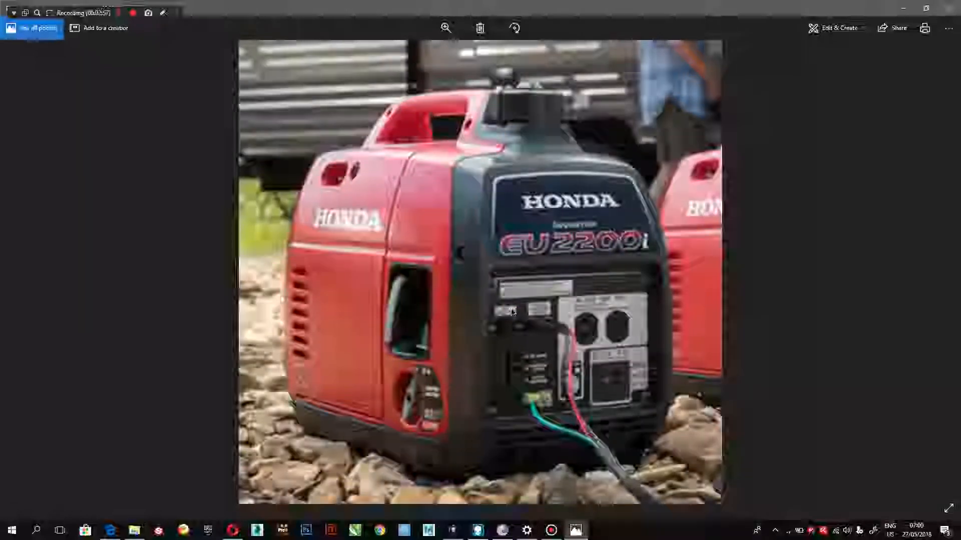
key(Right)
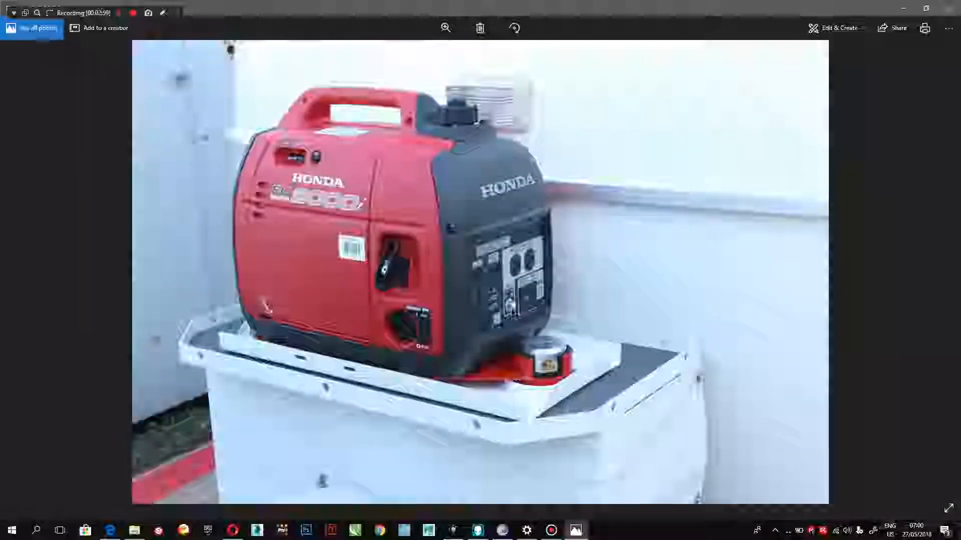
key(Right)
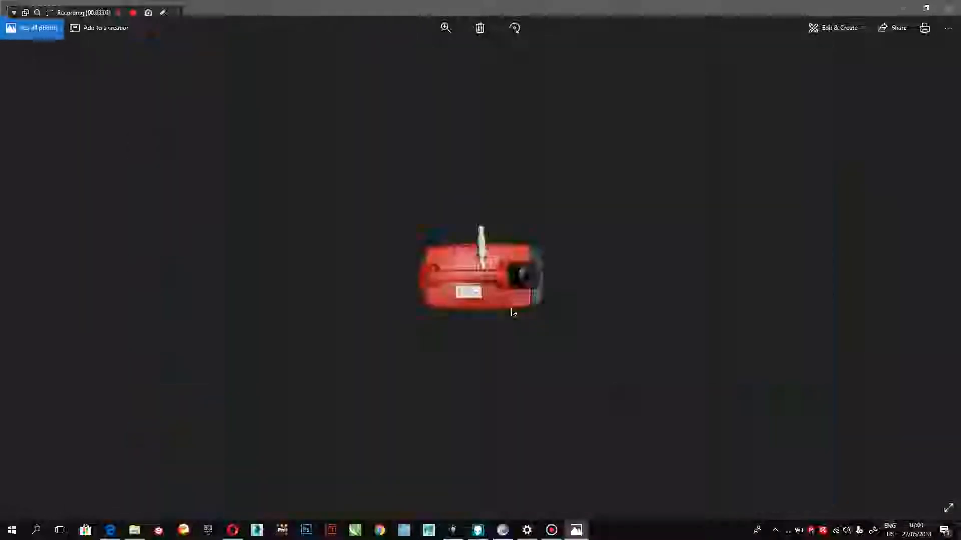
Step: Examine the generator's side, front and three-quarter reference photos for the shape of the handle, body and control panel
key(Left)
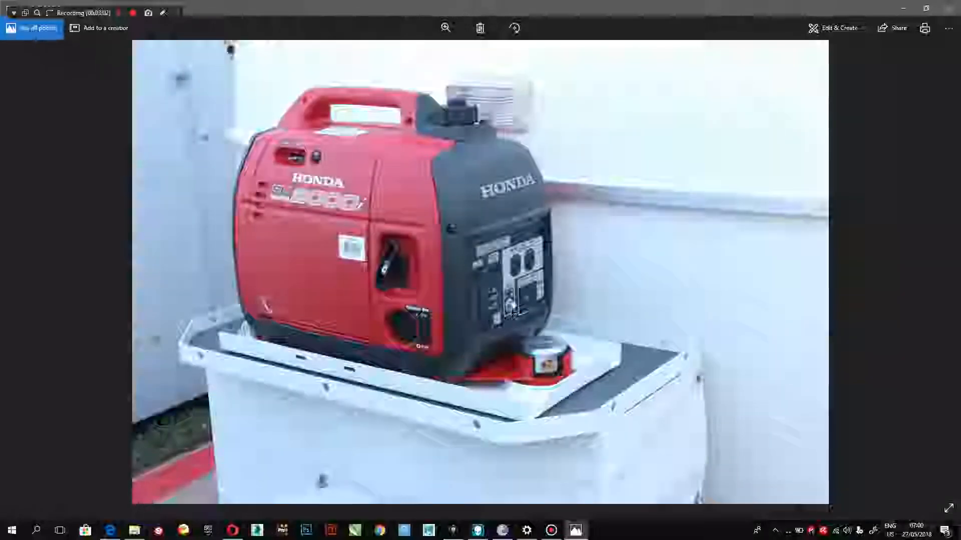
key(Left)
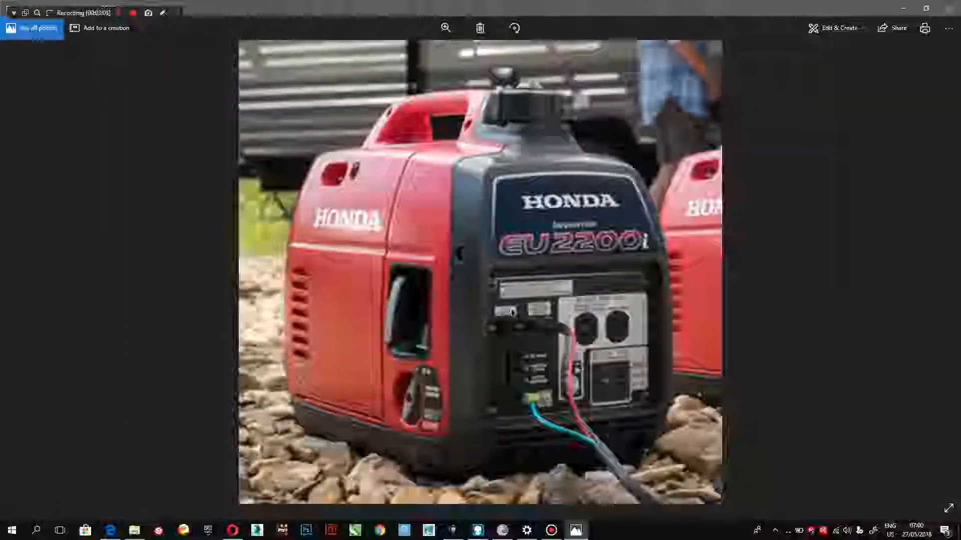
key(Right)
key(Right)
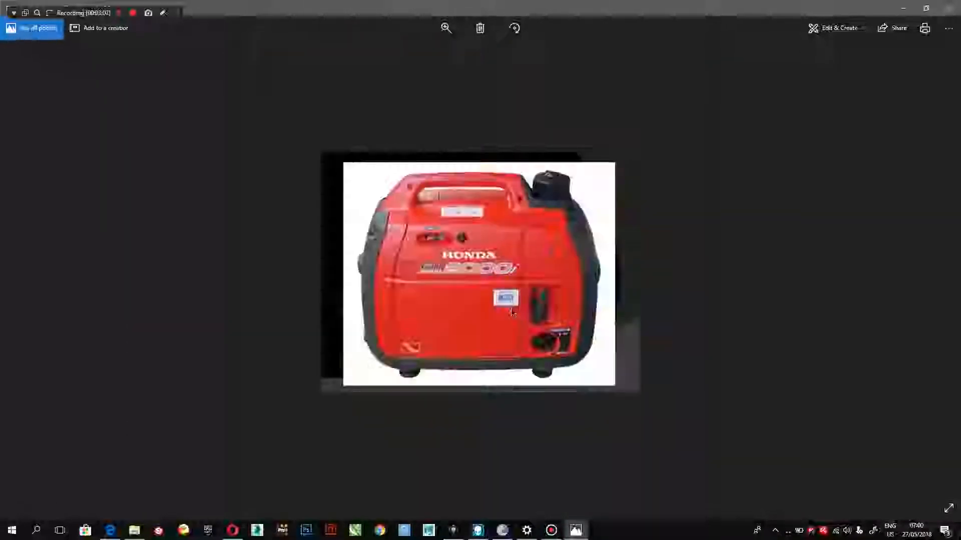
key(Right)
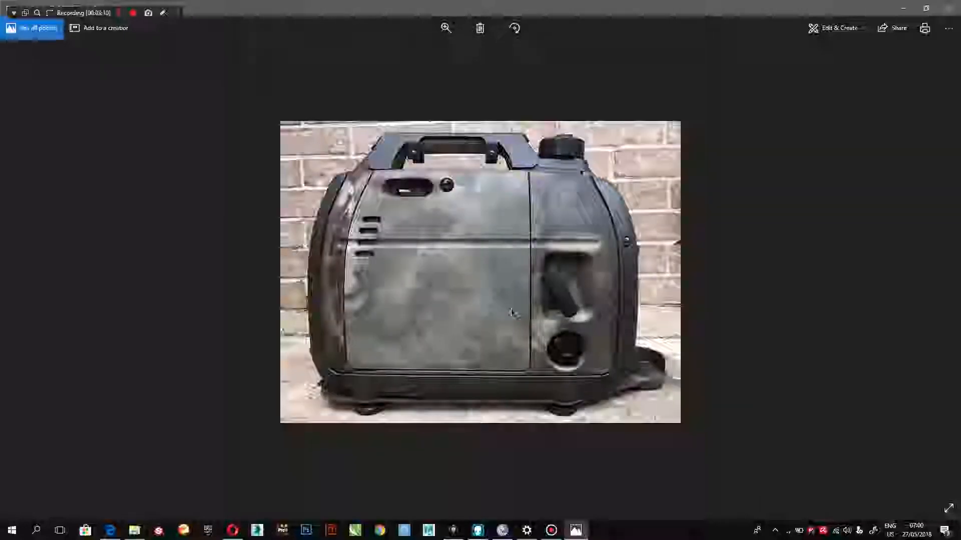
key(Right)
key(Right)
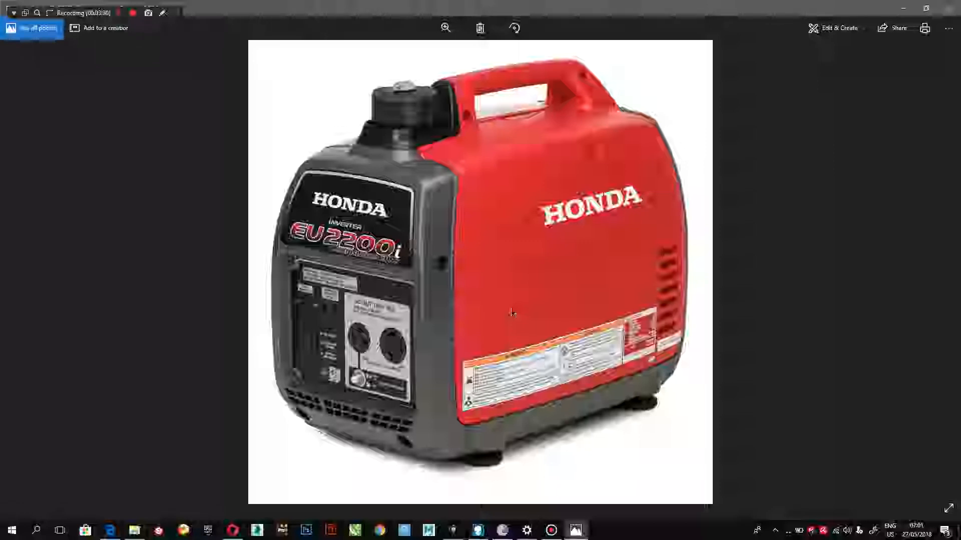
key(Right)
key(Right)
key(Right)
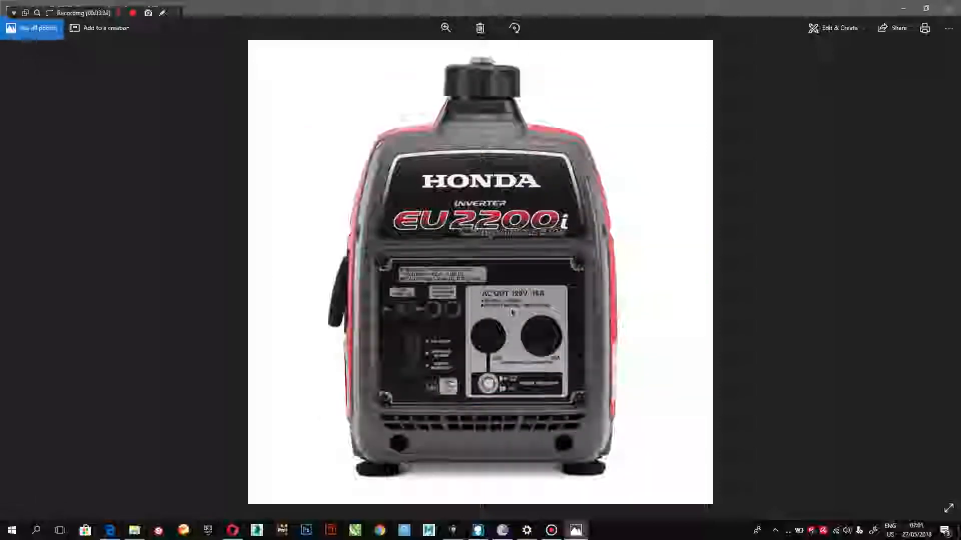
key(Right)
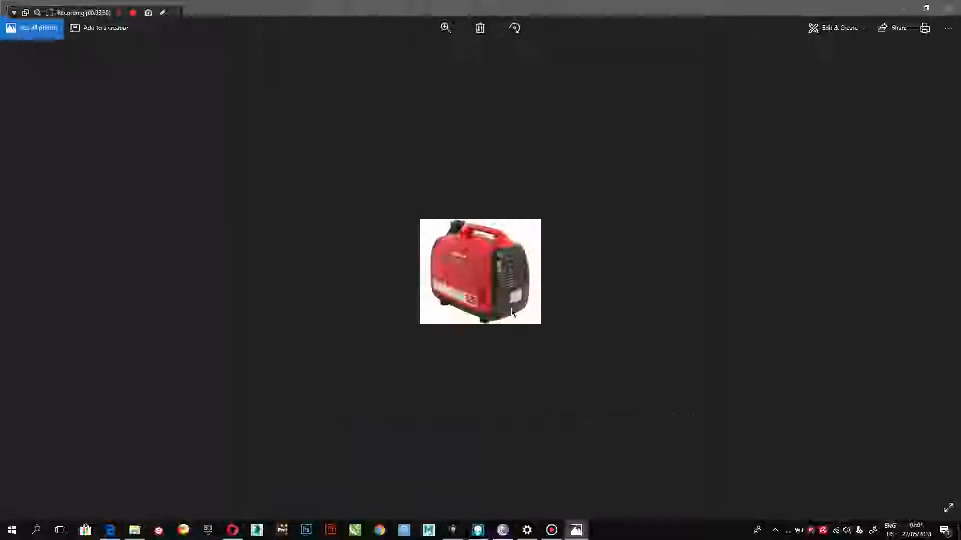
Step: Compare the small rear-corner photo with the front and side reference photos of the generator
key(Left)
key(Left)
key(Left)
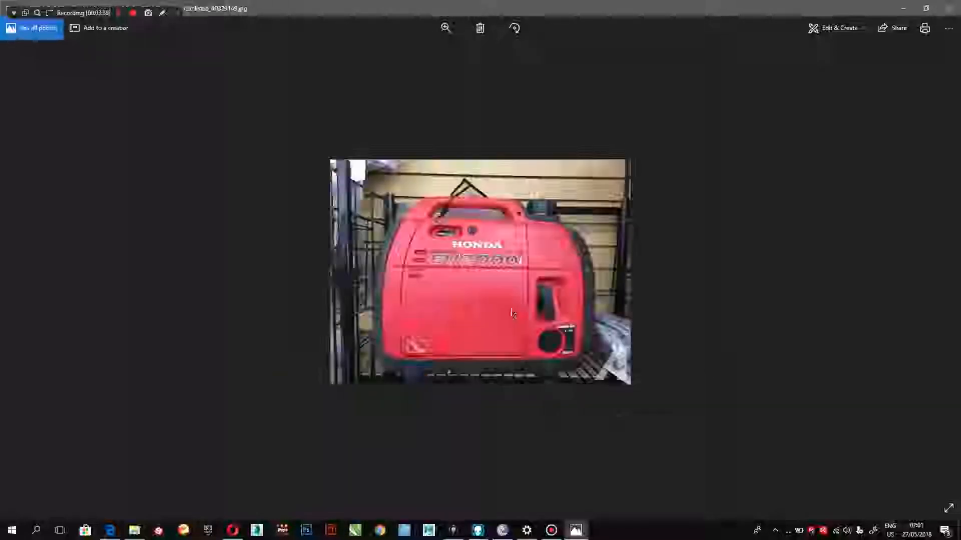
key(Right)
key(Left)
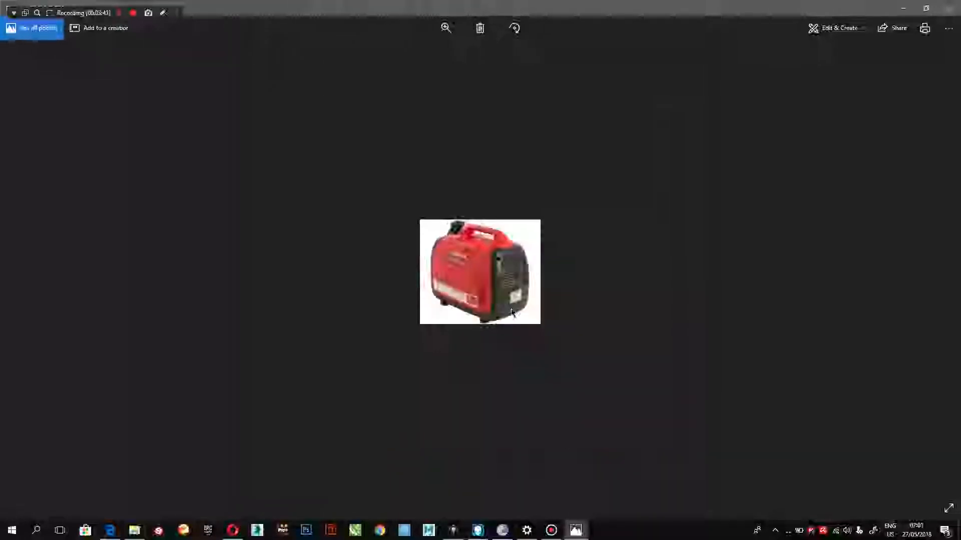
key(Right)
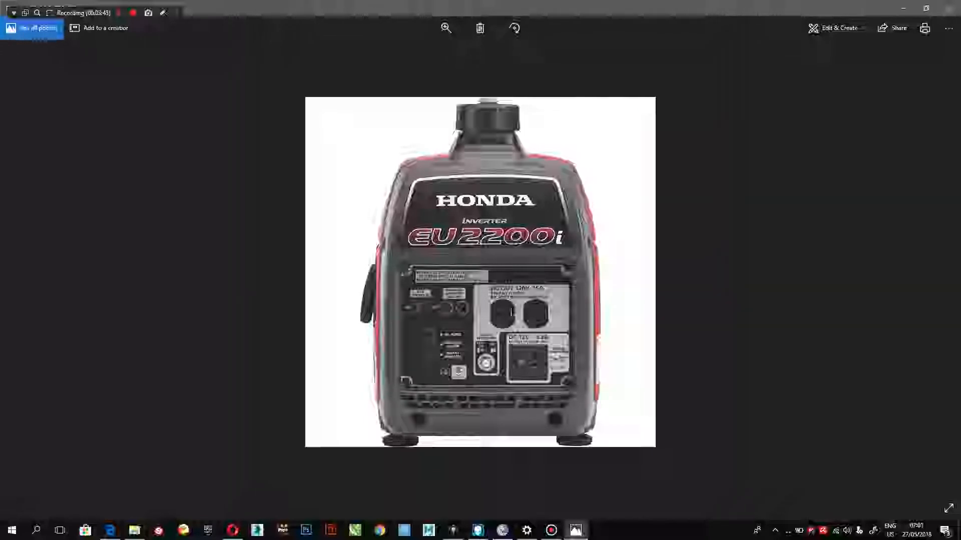
key(Right)
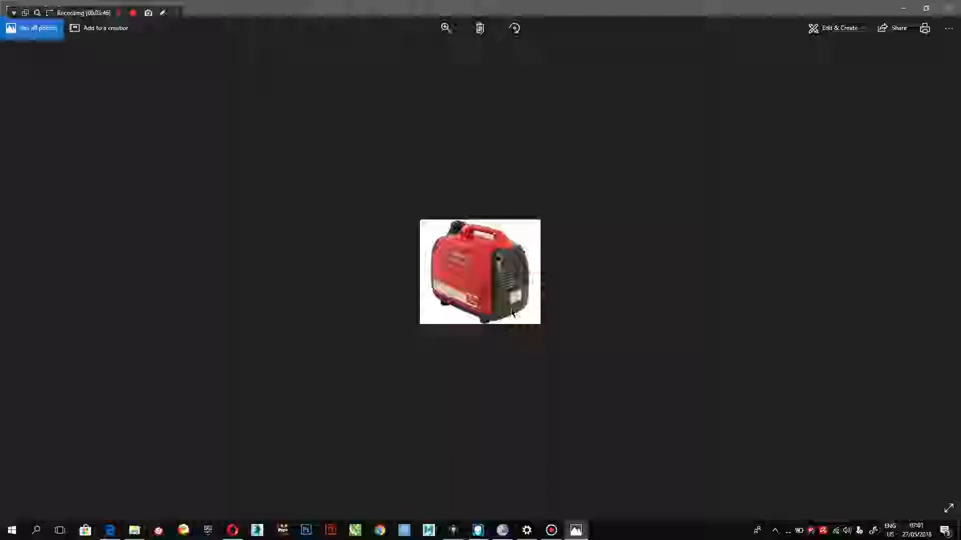
key(Left)
key(Right)
key(Left)
key(Left)
key(Left)
key(Left)
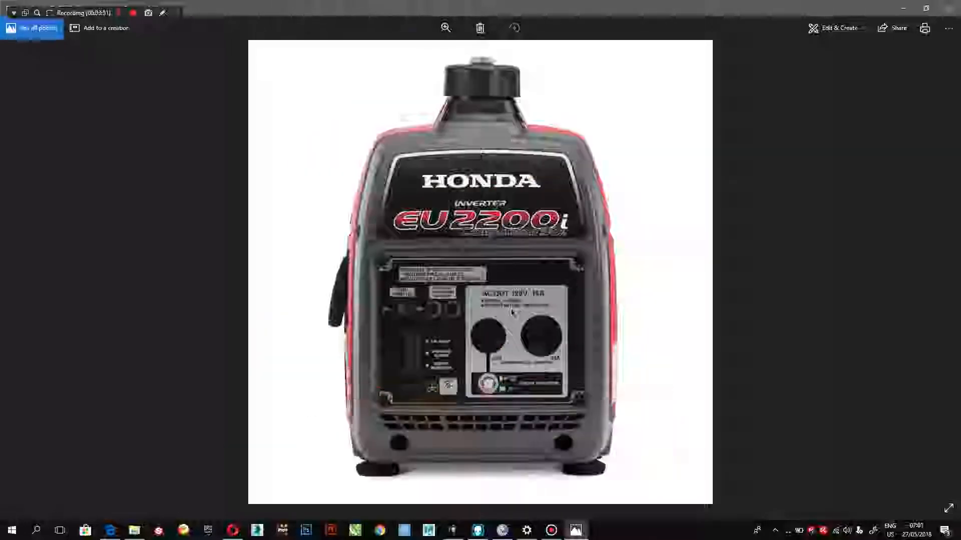
Step: Bring up the top-view reference photo and examine the generator's handle and fuel cap enlarged
key(Left)
key(Left)
key(Left)
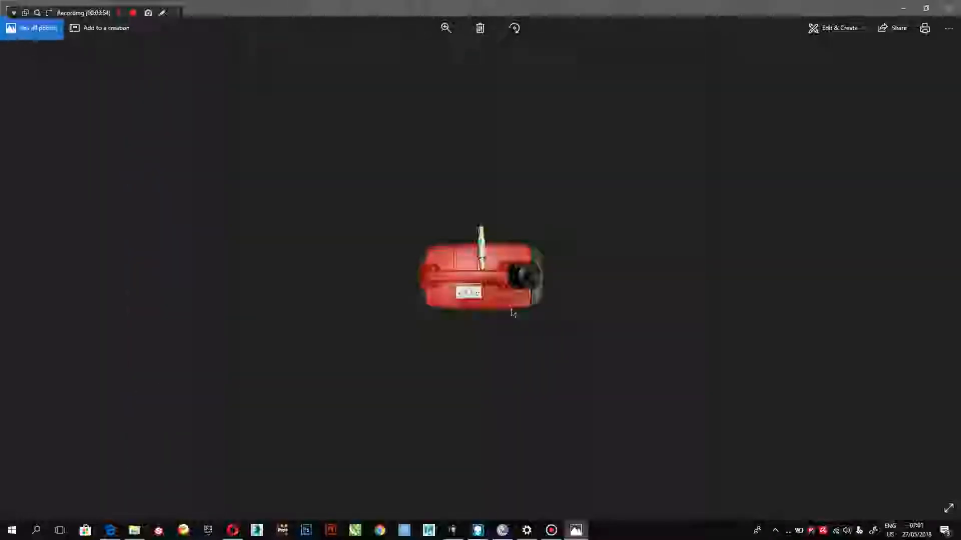
double_click(513, 311)
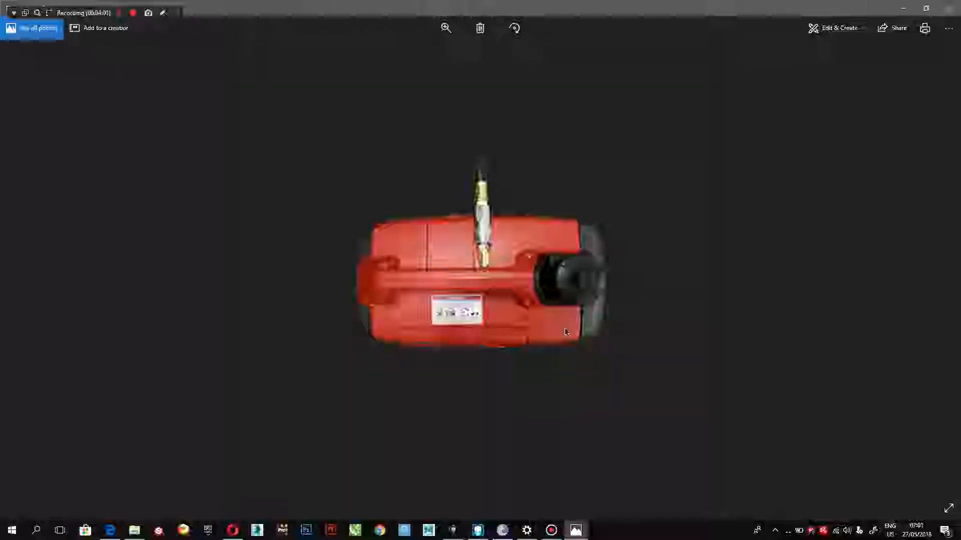
double_click(522, 303)
Step: Look through the side and rear-corner reference photos again, close the viewer, and reopen the EU2200i three-quarter photo from New folder
key(Right)
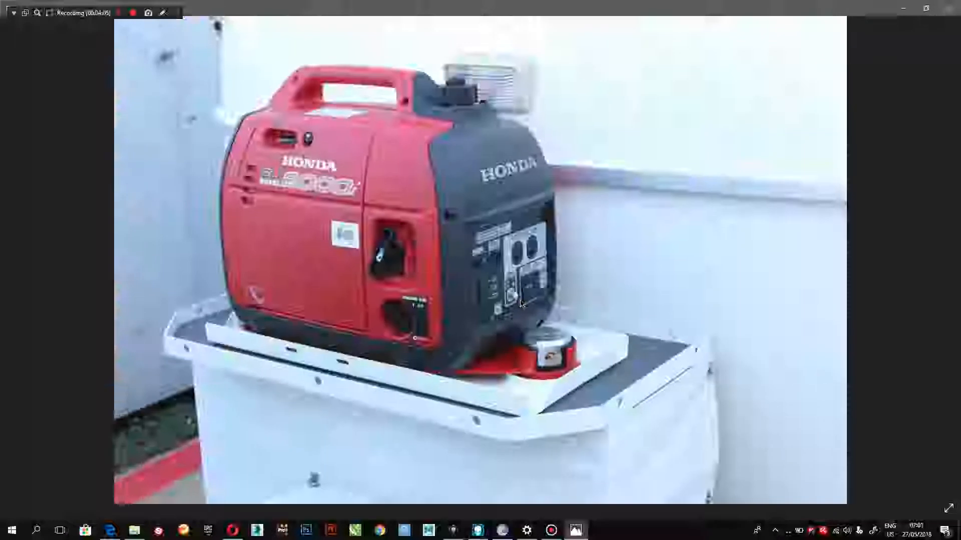
key(Right)
key(Right)
key(Right)
key(Right)
key(Right)
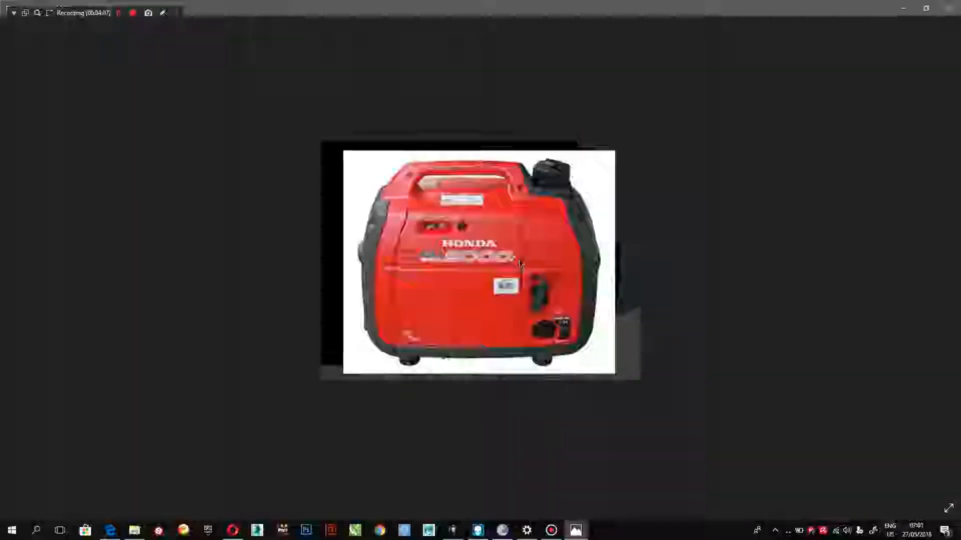
key(Right)
key(Right)
key(Right)
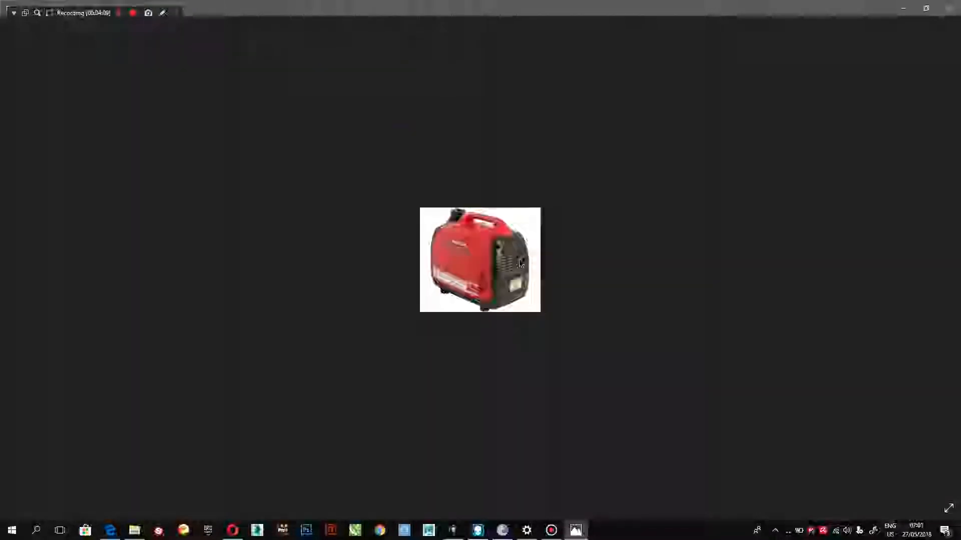
key(Right)
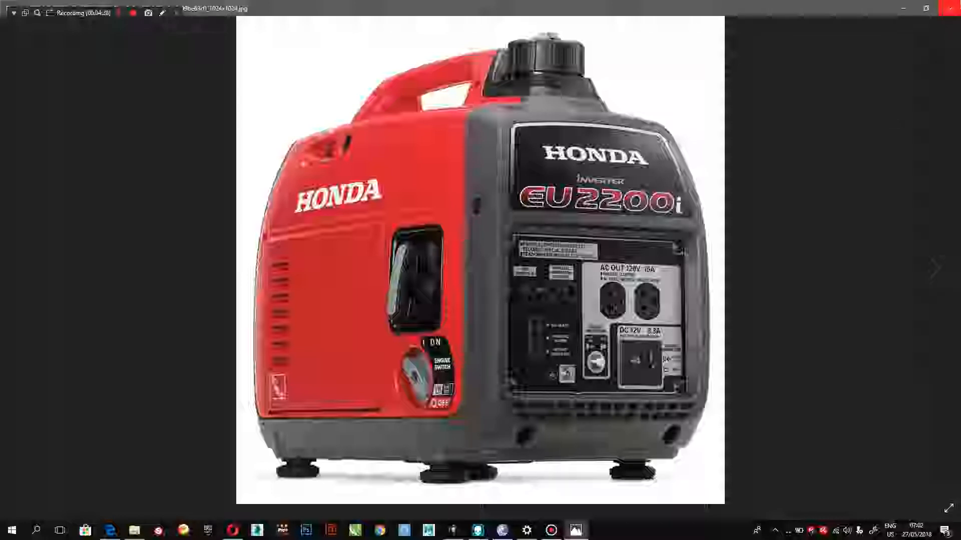
click(949, 6)
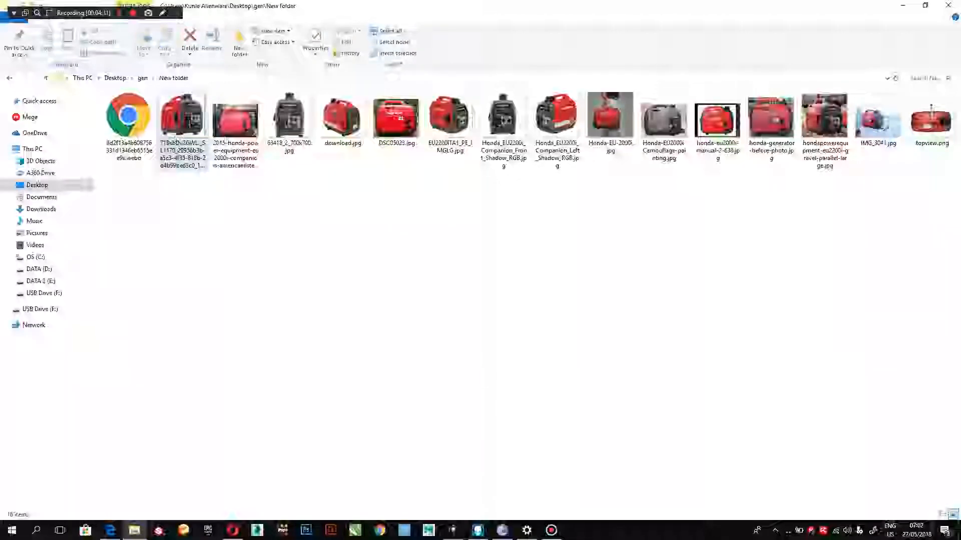
double_click(197, 126)
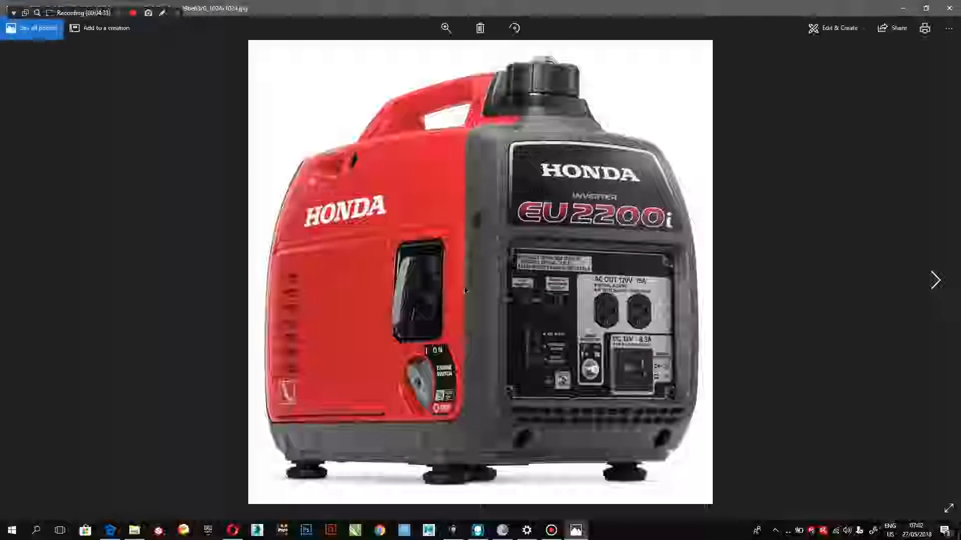
Step: Open the EU2200i three-quarter reference photo in Adobe Photoshop CC 2015
right_click(461, 305)
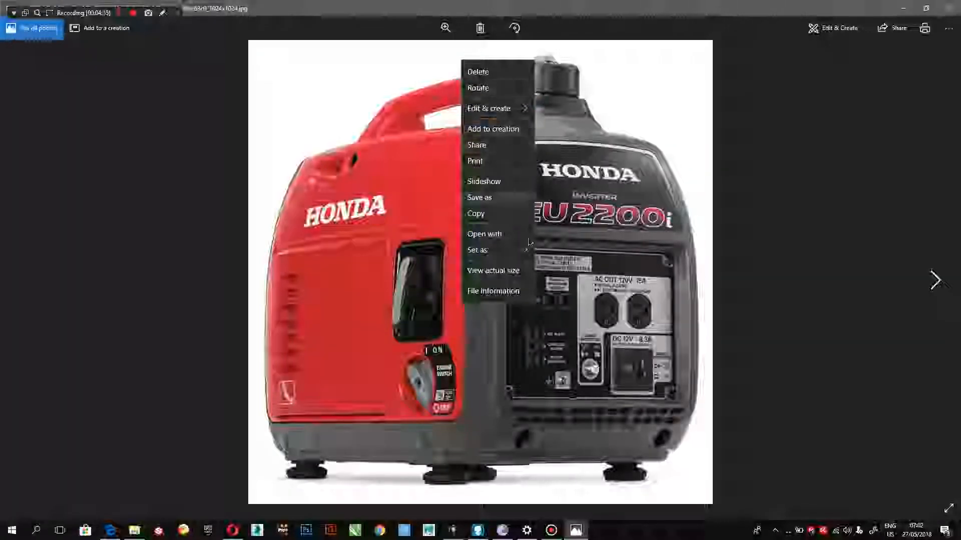
click(509, 233)
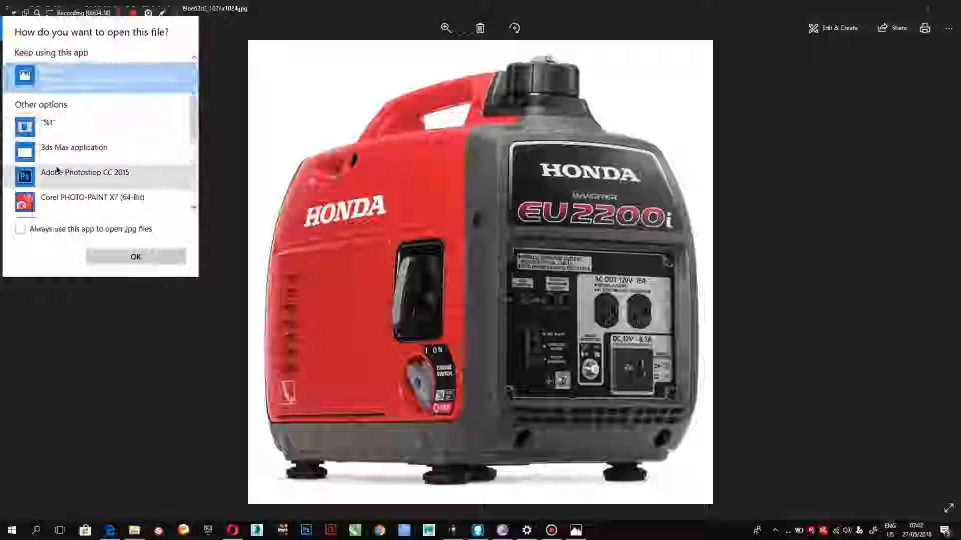
click(58, 171)
click(137, 258)
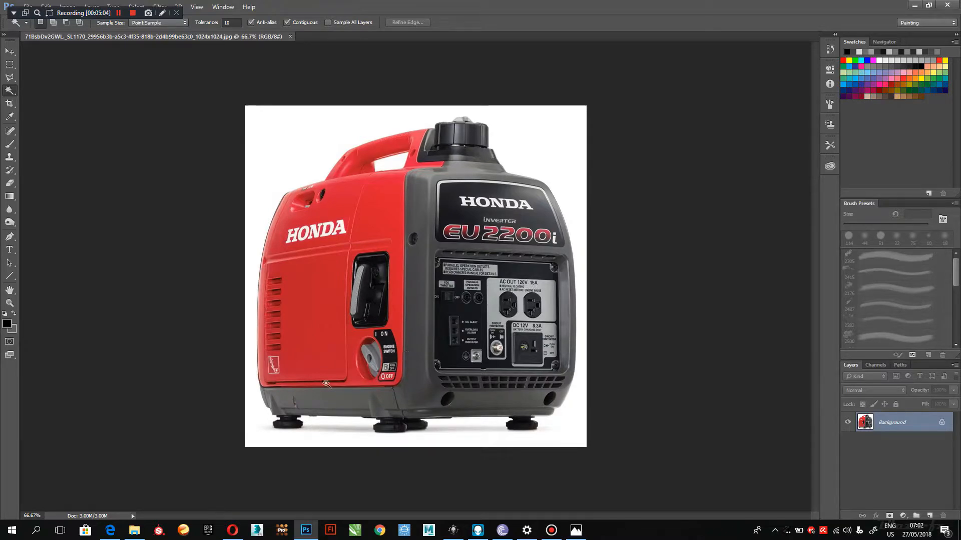
click(9, 304)
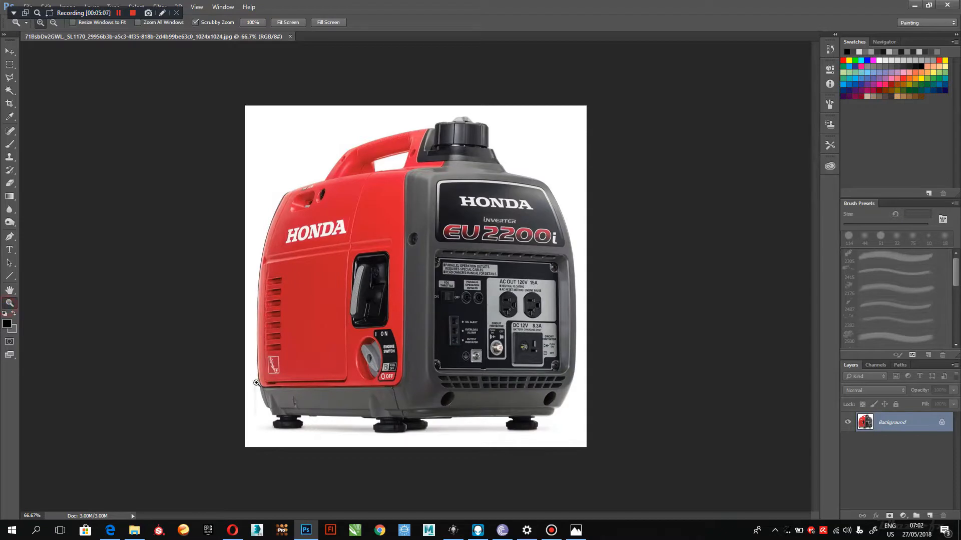
mouse_move(332, 368)
mouse_down()
mouse_move(368, 360)
mouse_move(343, 368)
mouse_up()
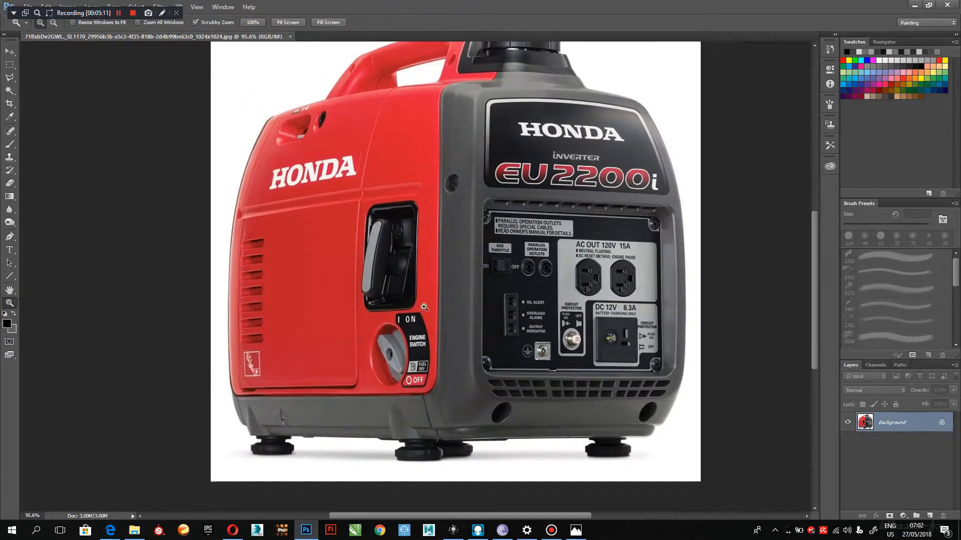
drag(425, 301, 432, 301)
mouse_move(816, 267)
mouse_down()
mouse_move(818, 245)
mouse_move(818, 259)
mouse_up()
drag(428, 315, 415, 331)
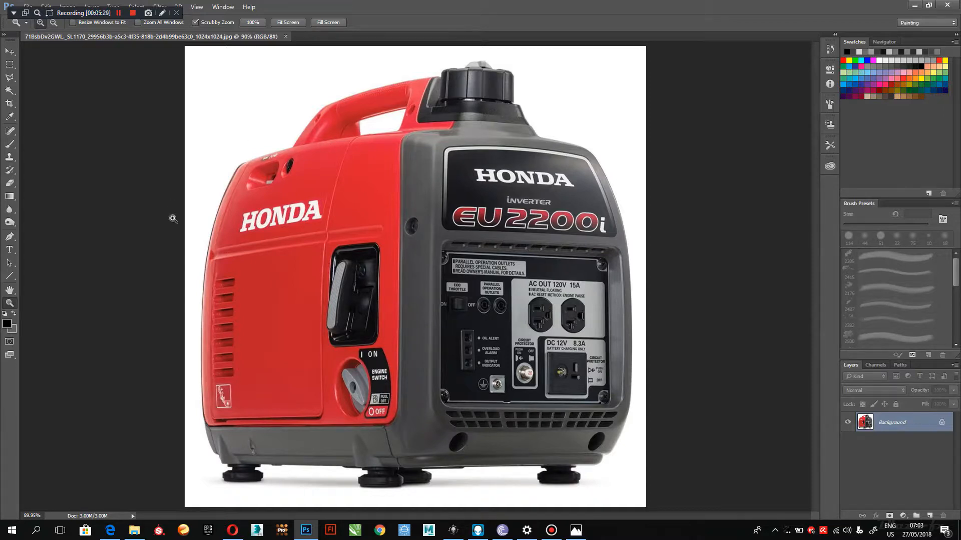
Step: Find the PenTabletDriver desktop app and open its settings
key(super)
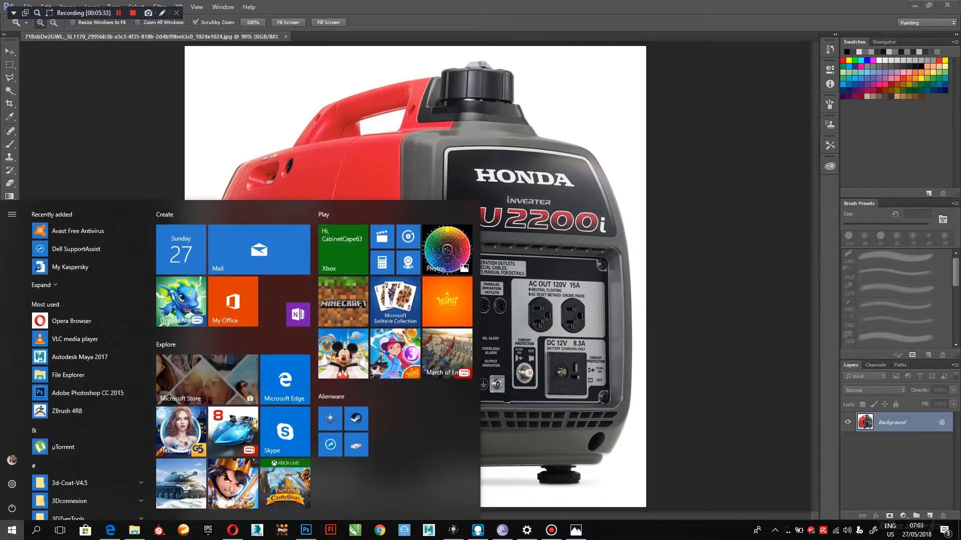
text(tab)
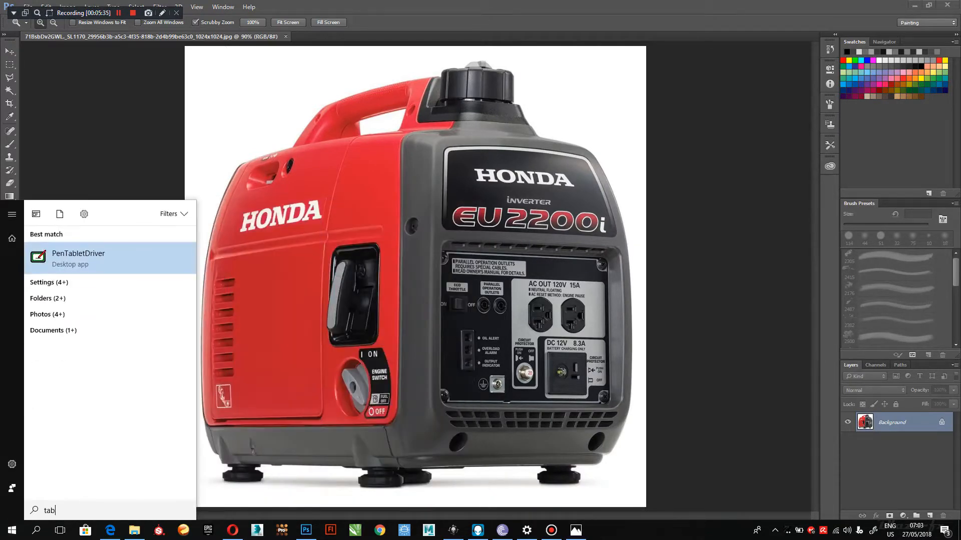
key(Return)
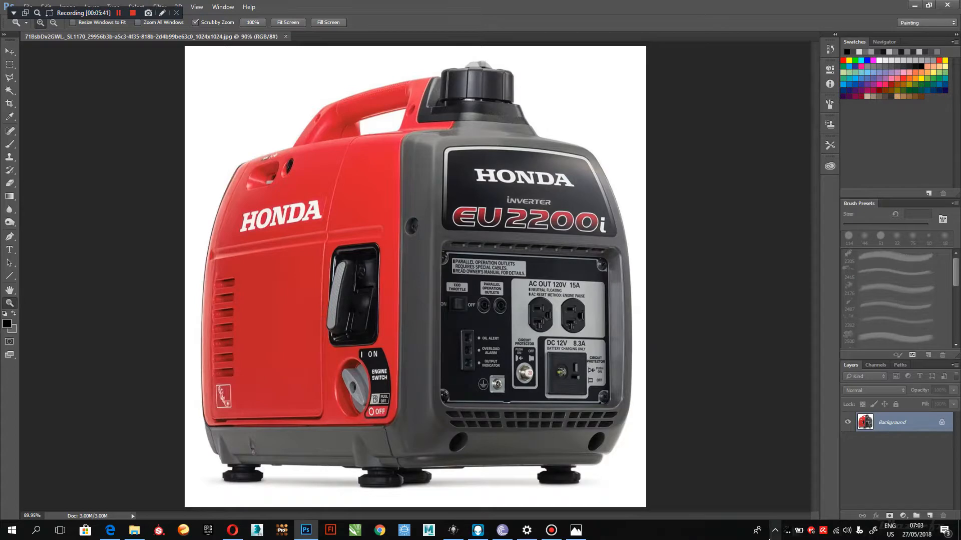
key(super)
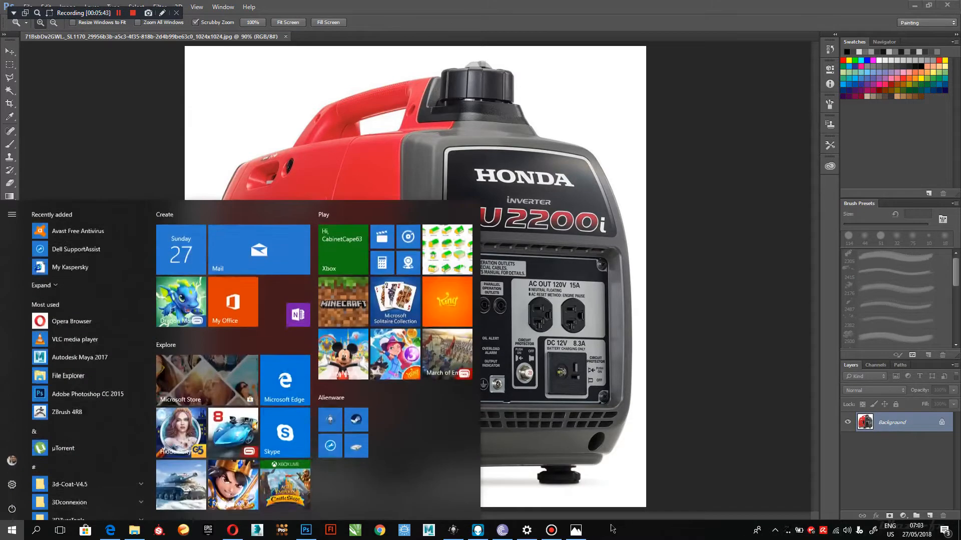
text(painten)
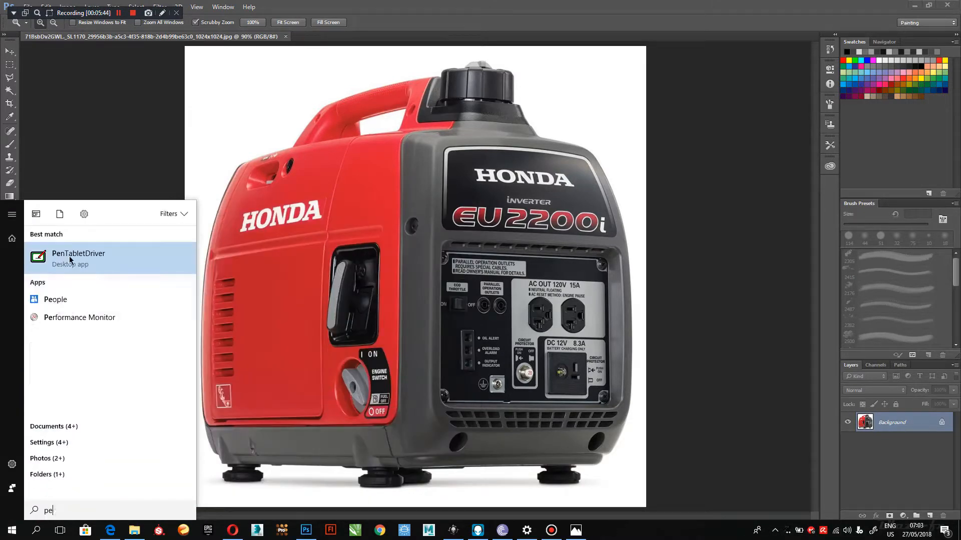
click(83, 259)
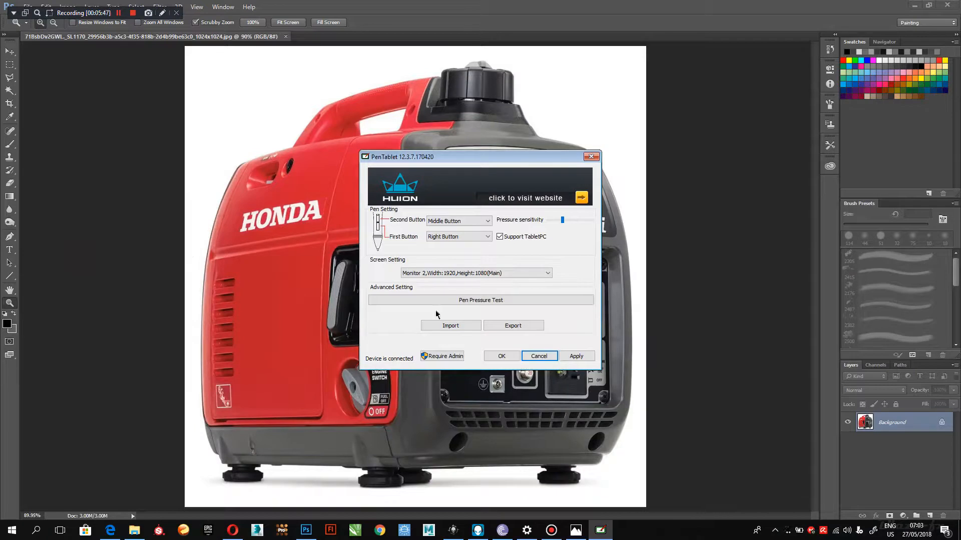
Step: Map the pen tablet to Monitor 2, width 1920, height 1080 (Main), and save the driver settings
click(493, 274)
click(440, 290)
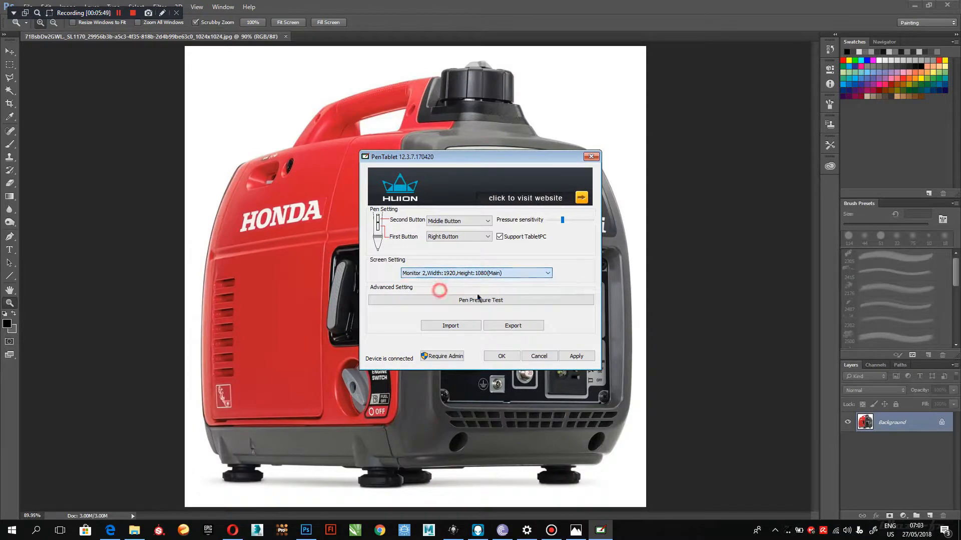
click(567, 357)
click(501, 356)
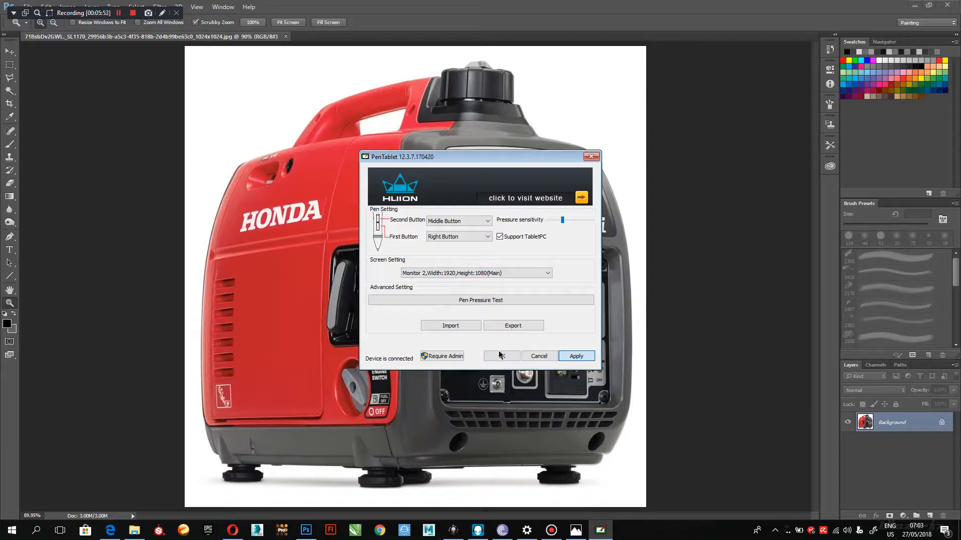
click(501, 356)
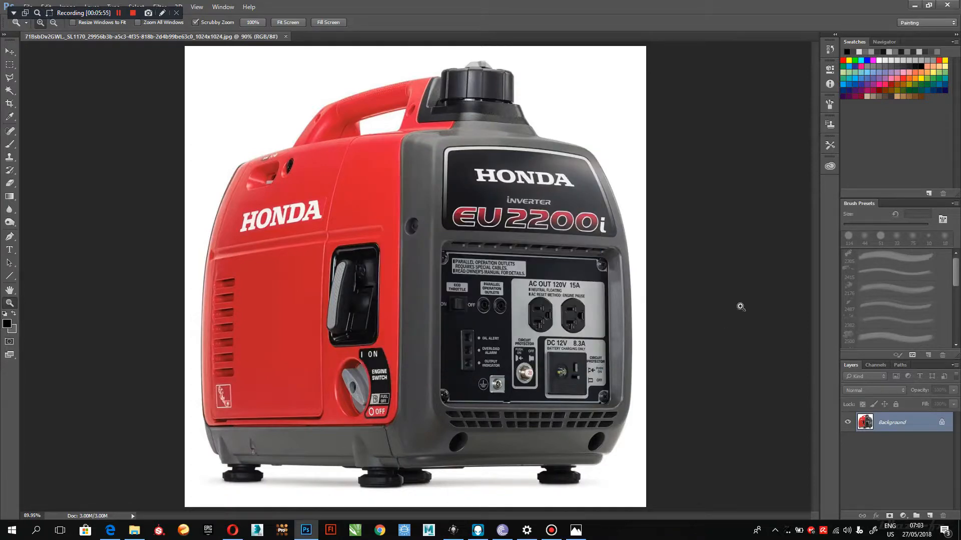
Step: Choose the Brush tool and set its size to 4 px
click(10, 145)
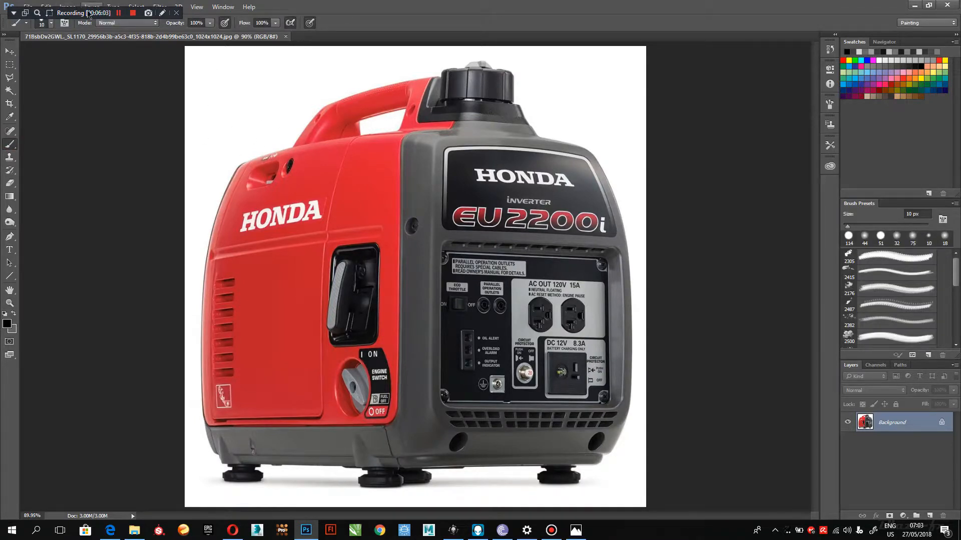
drag(103, 15, 732, 11)
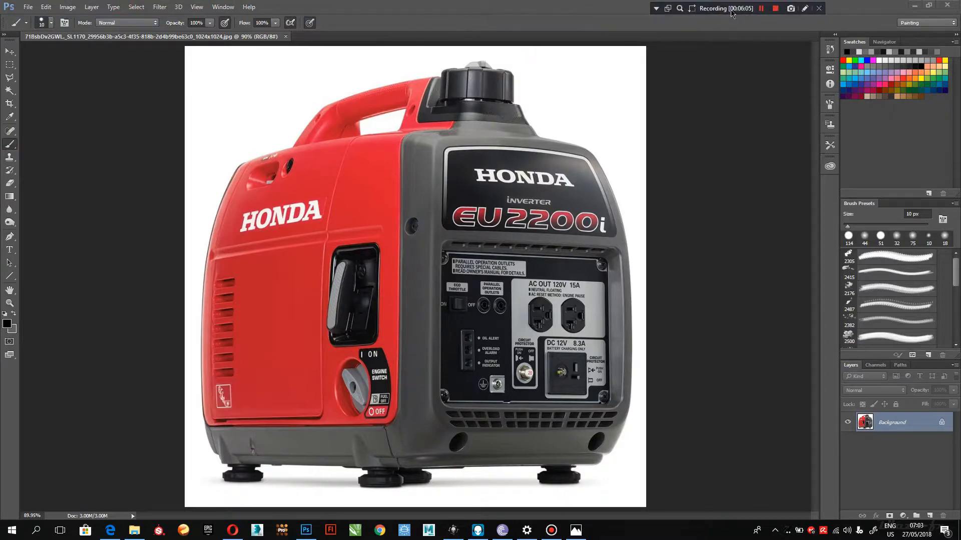
click(50, 23)
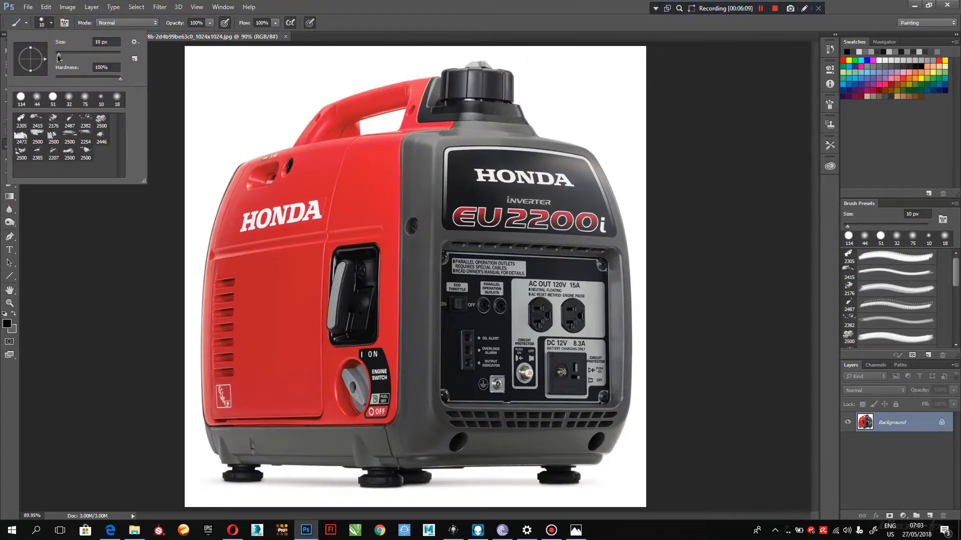
drag(58, 58, 60, 60)
click(216, 94)
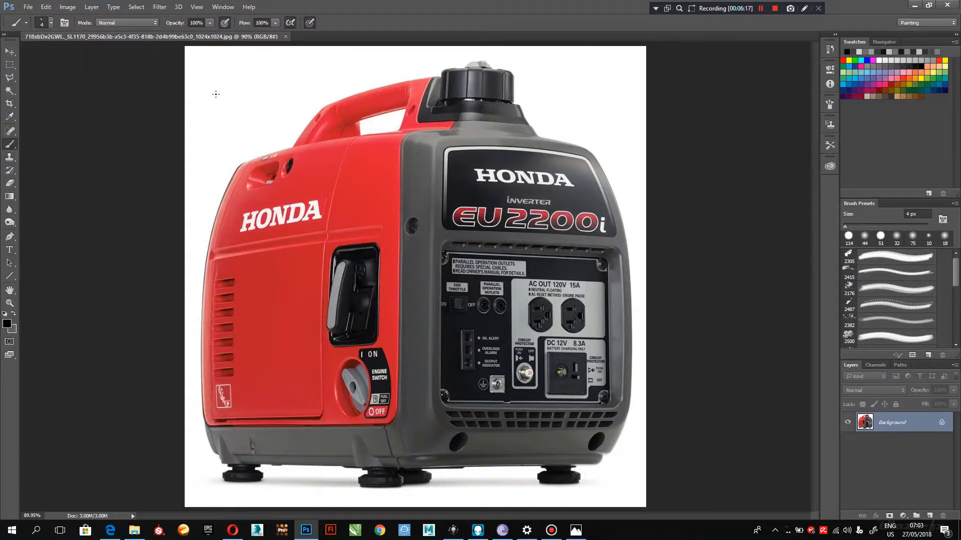
Step: Draw a few short black test strokes on the white background above the generator's red cover
drag(225, 117, 224, 136)
drag(257, 79, 249, 129)
mouse_move(259, 134)
mouse_down()
mouse_move(271, 80)
mouse_move(268, 123)
mouse_up()
drag(286, 72, 282, 104)
mouse_move(291, 71)
mouse_down()
mouse_move(286, 97)
mouse_move(294, 90)
mouse_up()
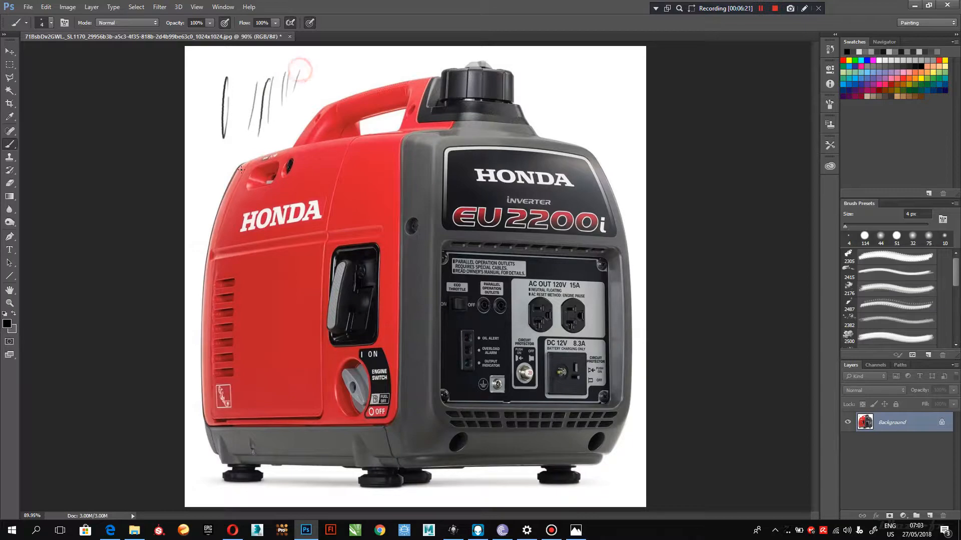
Step: Set the foreground colour to white (ffffff) and add a new layer above the photo for brush strokes
click(7, 325)
drag(469, 140, 347, 134)
click(592, 133)
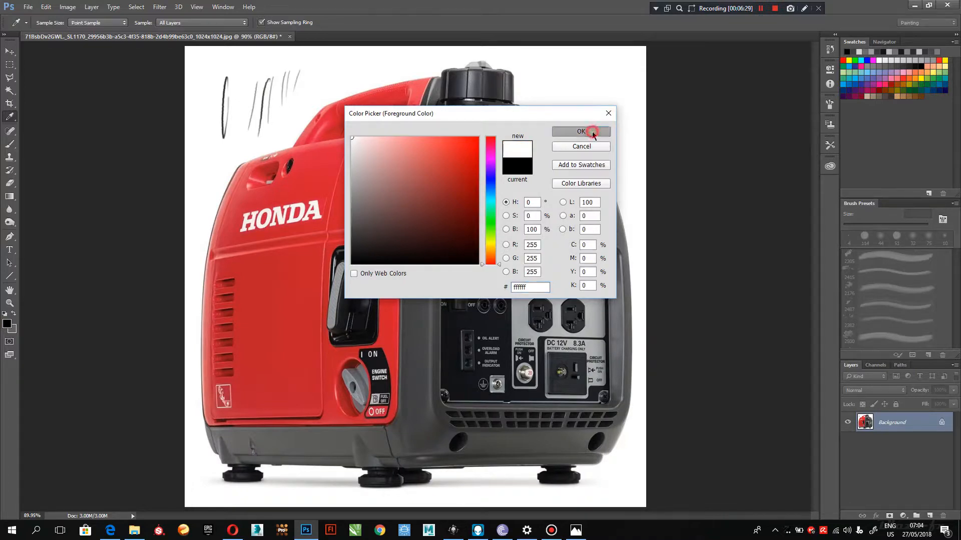
key(b)
click(928, 514)
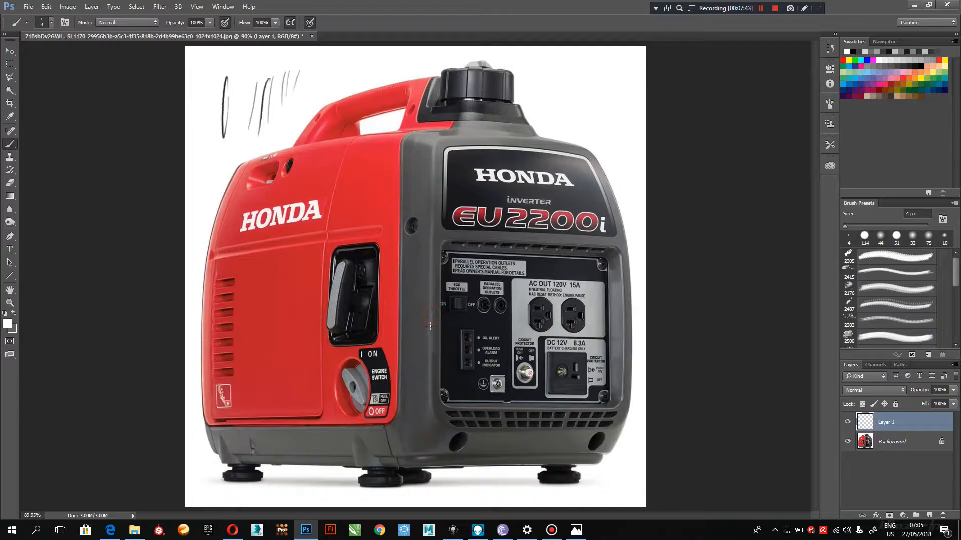
Step: Trace the outer edge of the generator's front face in white, around the nameplate, outlet panel and lower vent
mouse_move(429, 317)
mouse_down()
mouse_move(433, 406)
mouse_move(452, 427)
mouse_move(553, 426)
mouse_up()
key(ctrl+z)
mouse_move(515, 431)
mouse_down()
mouse_move(620, 425)
mouse_move(625, 394)
mouse_up()
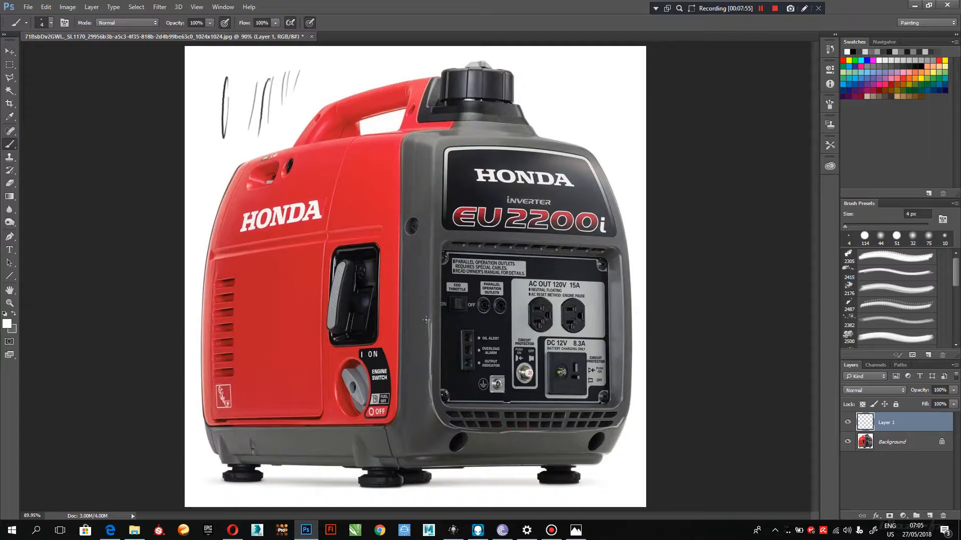
mouse_move(430, 318)
mouse_down()
mouse_move(433, 145)
mouse_move(536, 140)
mouse_move(592, 155)
mouse_move(608, 187)
mouse_move(628, 253)
mouse_move(634, 353)
mouse_up()
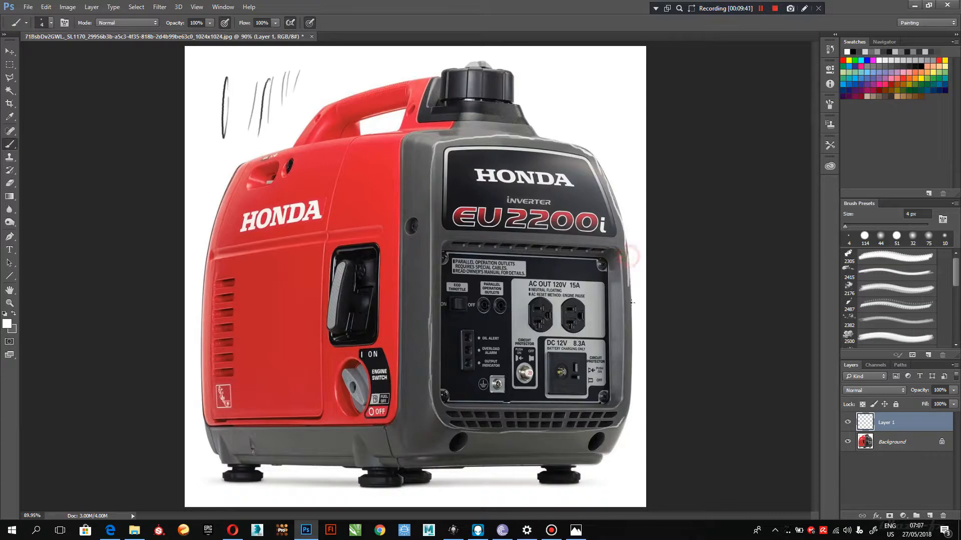
drag(633, 339, 631, 366)
drag(632, 344, 629, 393)
key(ctrl+z)
drag(633, 359, 630, 373)
Step: Outline the outlet control panel and the HONDA EU2200i nameplate above it with white brush strokes
mouse_move(441, 252)
mouse_down()
mouse_move(441, 395)
mouse_move(478, 409)
mouse_up()
mouse_move(521, 413)
mouse_down()
mouse_move(611, 410)
mouse_move(625, 357)
mouse_move(618, 254)
mouse_move(503, 240)
mouse_move(441, 249)
mouse_move(439, 342)
mouse_up()
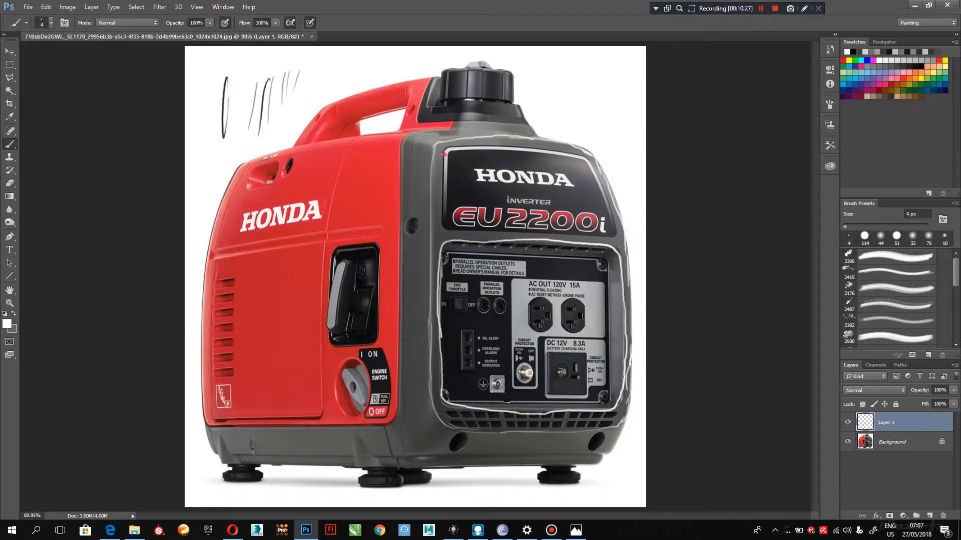
mouse_move(444, 181)
mouse_down()
mouse_move(442, 228)
mouse_move(612, 231)
mouse_move(600, 181)
mouse_move(549, 151)
mouse_move(455, 146)
mouse_move(441, 194)
mouse_up()
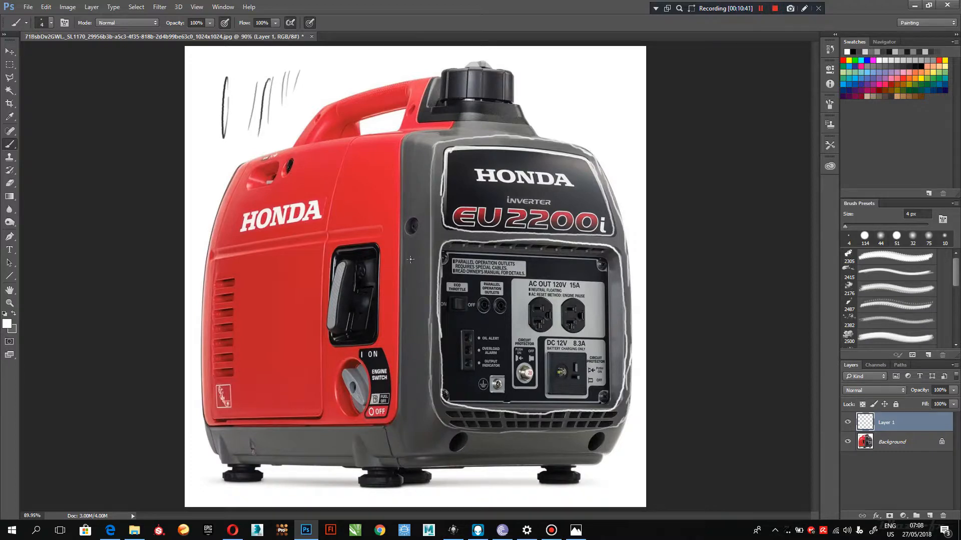
Step: Trace the grey housing's borders with the red cover, its top and base edges, and the red body and handle silhouette
mouse_move(450, 131)
mouse_down()
mouse_move(401, 134)
mouse_move(395, 415)
mouse_move(208, 429)
mouse_up()
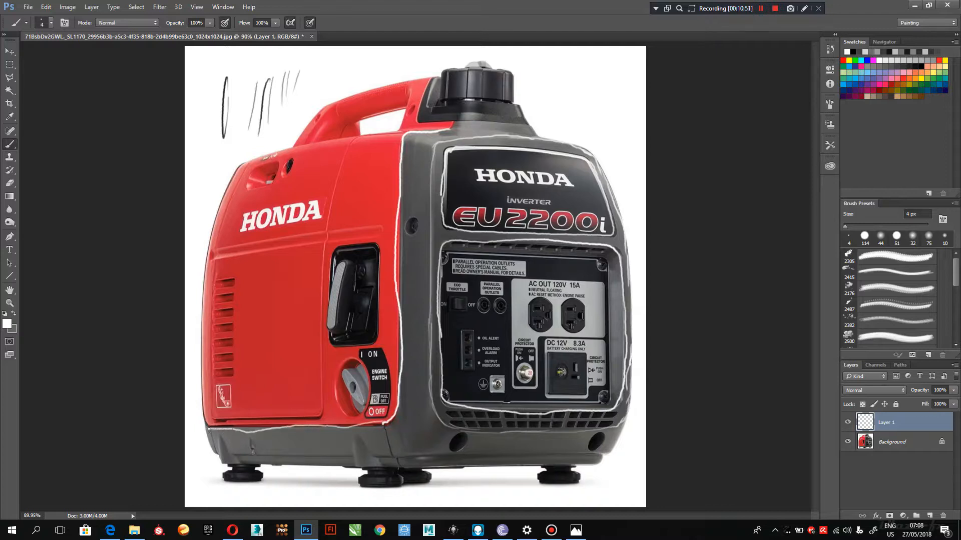
drag(450, 129, 529, 126)
mouse_move(627, 421)
mouse_down()
mouse_move(595, 464)
mouse_move(596, 453)
mouse_move(226, 453)
mouse_move(213, 450)
mouse_move(206, 430)
mouse_up()
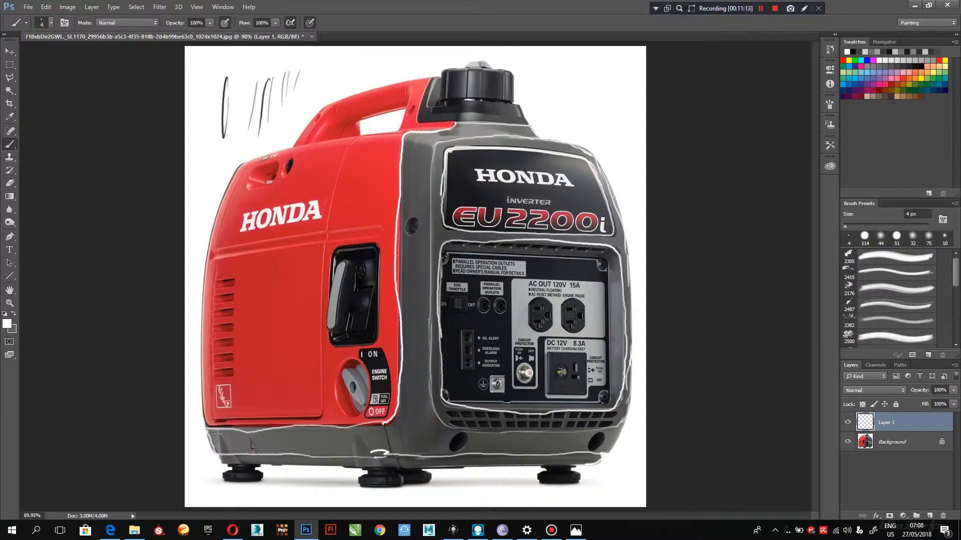
mouse_move(209, 429)
mouse_down()
mouse_move(203, 284)
mouse_move(235, 167)
mouse_move(297, 145)
mouse_move(315, 112)
mouse_move(339, 99)
mouse_move(435, 78)
mouse_up()
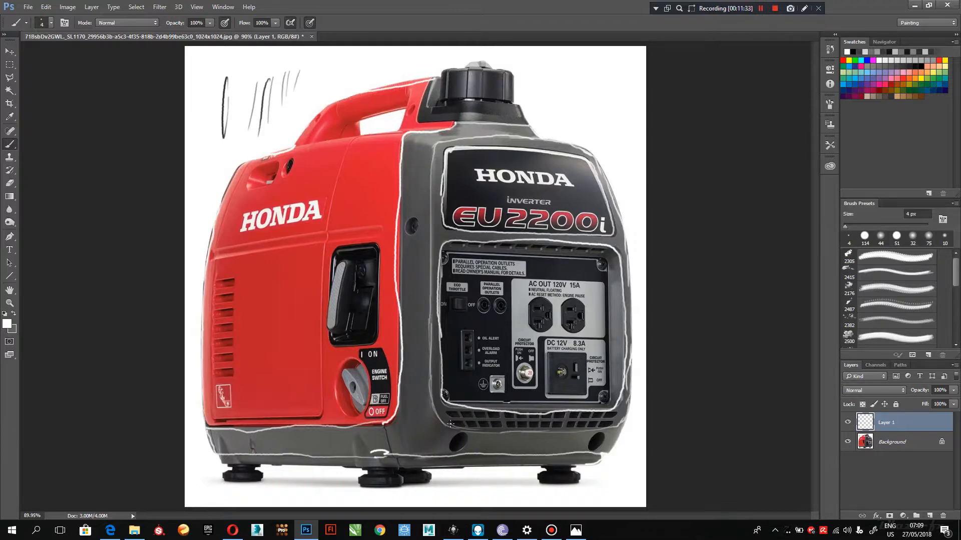
Step: Retrace the front face's lower and side edges, and draw arrows between the two panels and toward the red cover
mouse_move(434, 408)
mouse_down()
mouse_move(455, 424)
mouse_move(505, 434)
mouse_move(597, 429)
mouse_move(608, 420)
mouse_up()
drag(434, 147, 430, 398)
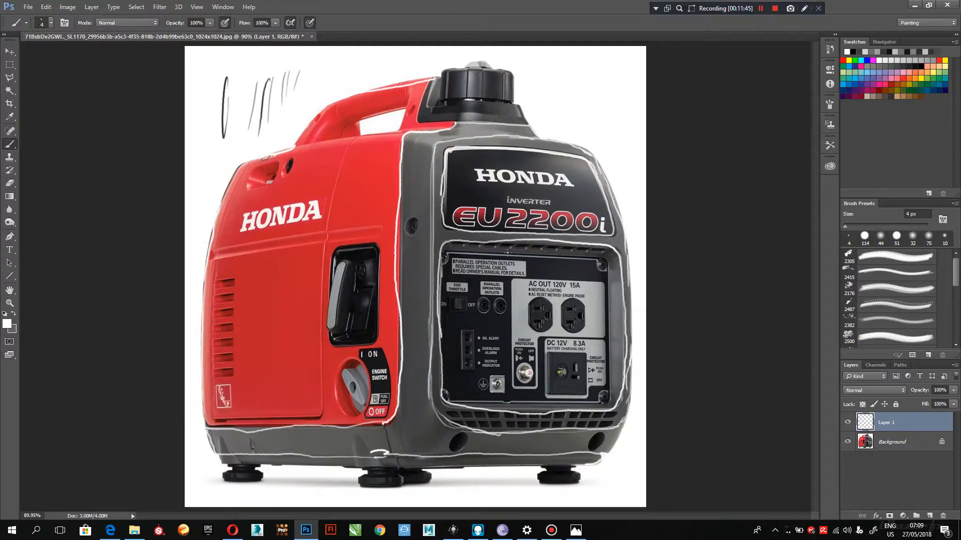
drag(454, 239, 486, 238)
mouse_move(419, 197)
mouse_down()
mouse_move(393, 205)
mouse_move(403, 209)
mouse_up()
Step: Draw topology lines across the grey housing's upper corner, its lower corners and the band beneath the vent
drag(407, 134, 435, 150)
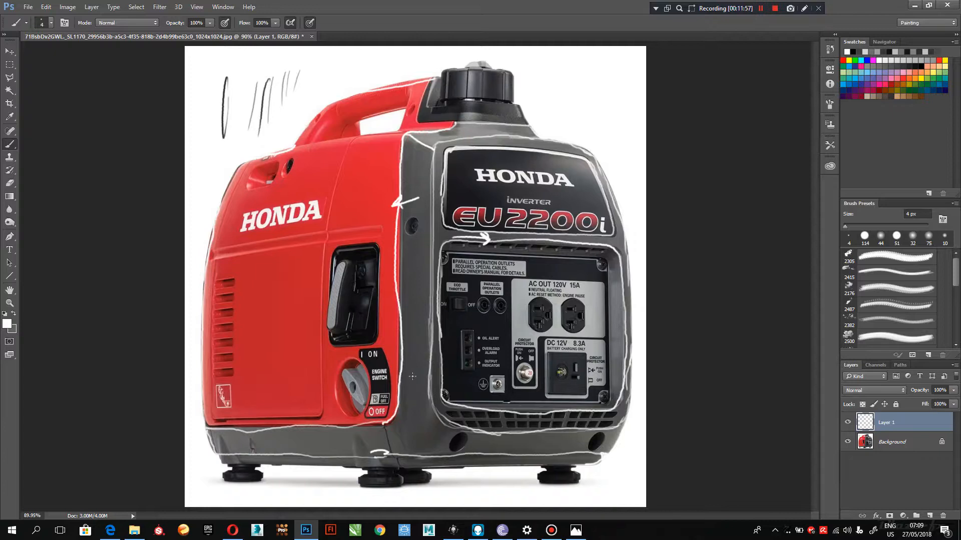
drag(396, 423, 406, 443)
drag(601, 462, 606, 449)
mouse_move(399, 418)
mouse_down()
mouse_move(429, 401)
mouse_move(414, 453)
mouse_up()
mouse_move(468, 429)
mouse_down()
mouse_move(455, 456)
mouse_move(516, 454)
mouse_up()
drag(562, 423, 561, 456)
drag(592, 423, 593, 455)
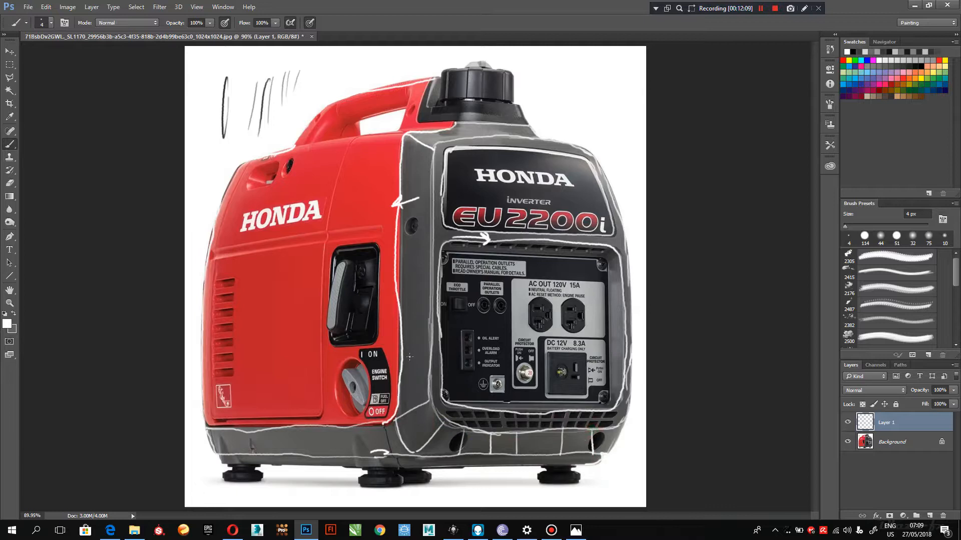
Step: Draw cross lines dividing the grey band beside the red cover and the housing's top strip into quad-like sections
drag(432, 326, 402, 325)
drag(430, 289, 395, 289)
drag(434, 246, 397, 246)
mouse_move(419, 206)
mouse_down()
mouse_move(432, 205)
mouse_move(402, 168)
mouse_up()
mouse_move(446, 132)
mouse_down()
mouse_move(455, 145)
mouse_move(470, 136)
mouse_move(538, 144)
mouse_up()
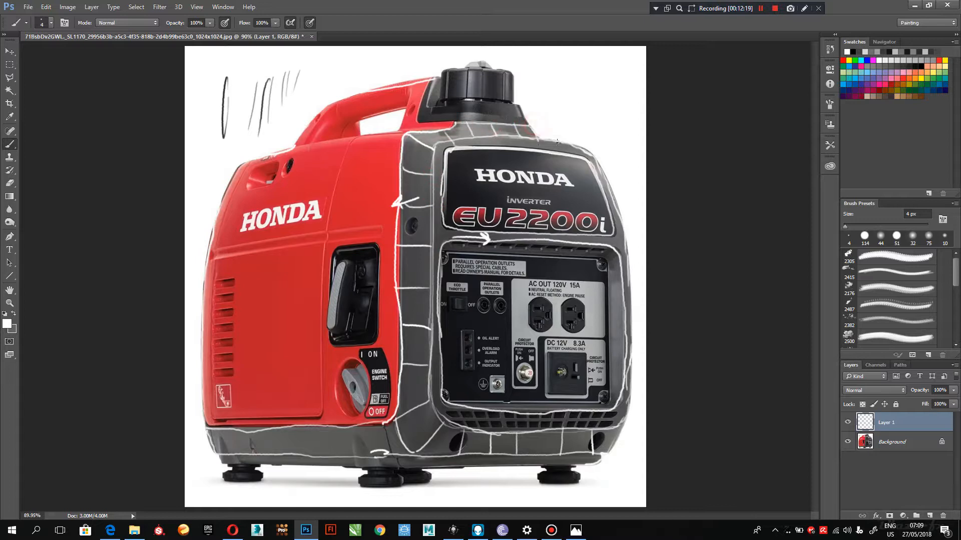
click(558, 137)
Step: Extend a cross line from the red cover's edge to the outlet panel and trace a loop along the lower vent
drag(403, 371, 428, 364)
drag(403, 371, 440, 364)
mouse_move(431, 398)
mouse_down()
mouse_move(487, 410)
mouse_move(515, 430)
mouse_move(517, 416)
mouse_move(590, 409)
mouse_up()
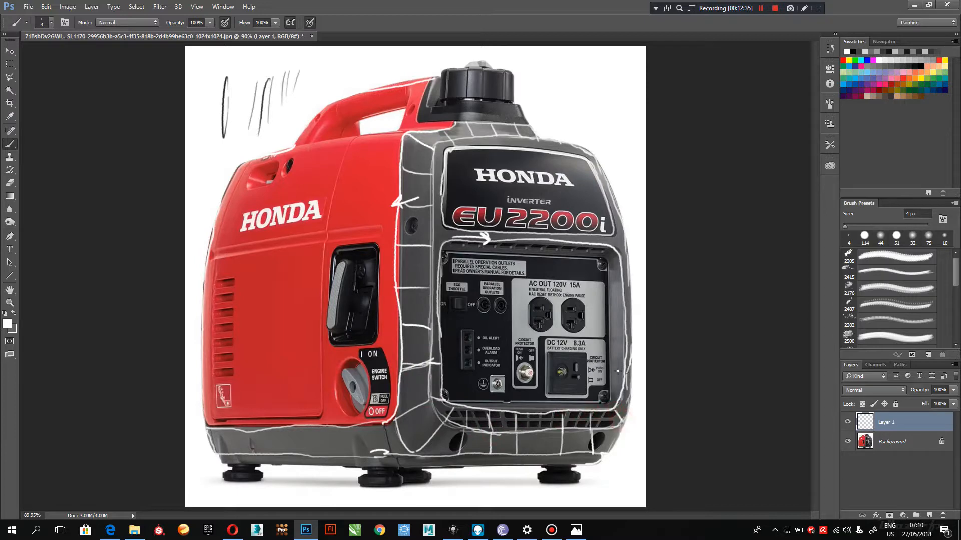
Step: Draw short cross lines along the front face's outer rim and at both ends of the strip between the two panels
drag(624, 385, 630, 390)
drag(625, 354, 631, 359)
drag(626, 317, 631, 320)
mouse_move(624, 284)
mouse_down()
mouse_move(629, 257)
mouse_move(609, 169)
mouse_up()
drag(433, 245, 444, 244)
drag(609, 235, 610, 241)
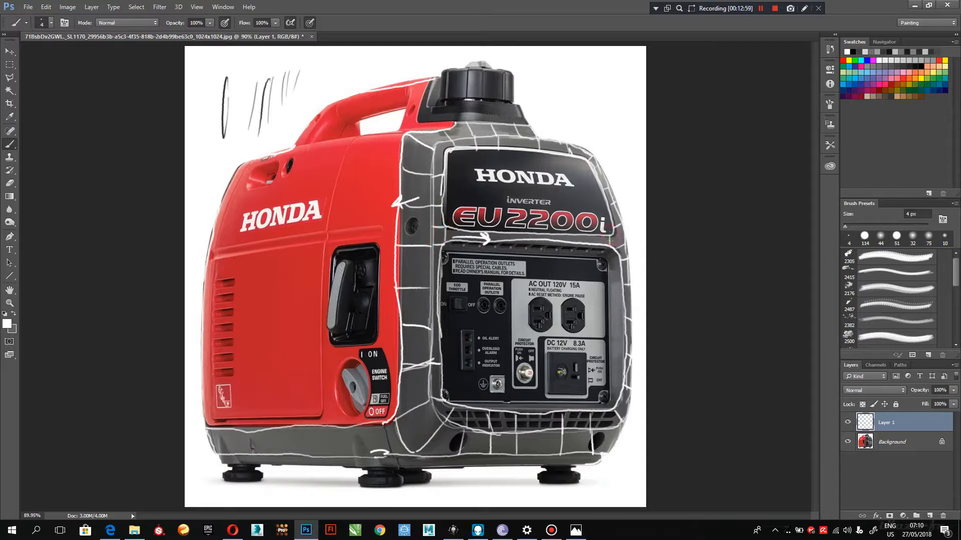
Step: Draw the remaining cross lines on the strip between the two front panels and extend the topology lines around the front housing
click(556, 237)
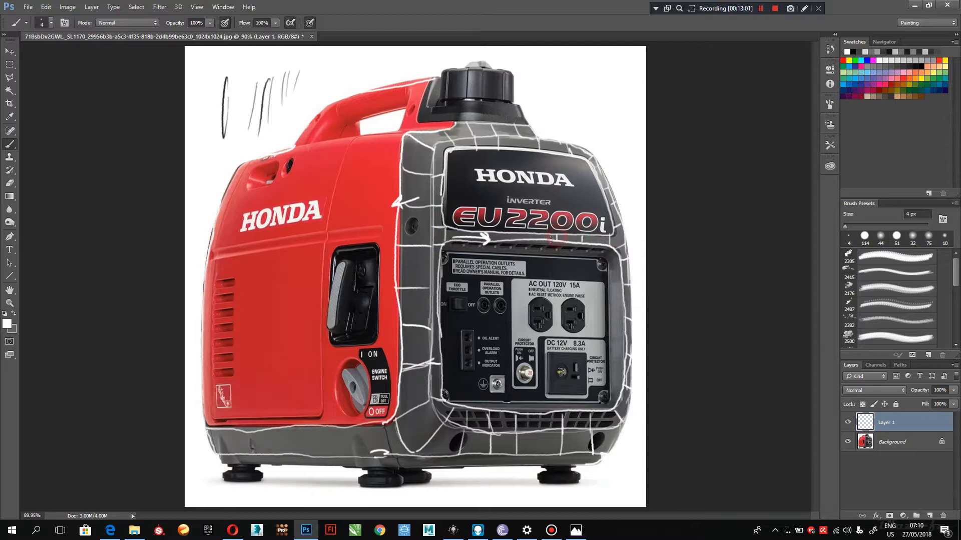
click(521, 238)
drag(492, 233, 465, 239)
mouse_move(418, 186)
mouse_down()
mouse_move(418, 413)
mouse_move(444, 435)
mouse_move(475, 441)
mouse_move(618, 430)
mouse_up()
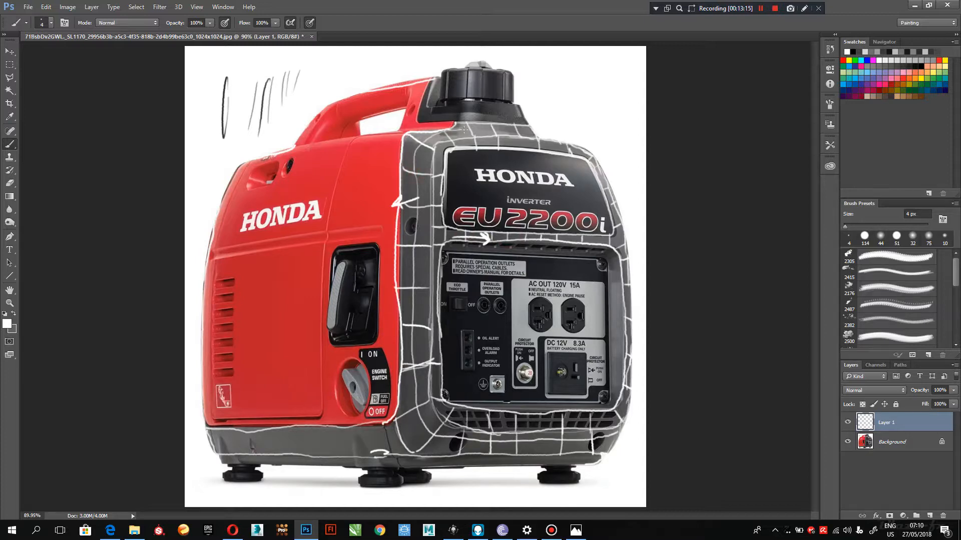
drag(499, 131, 532, 133)
drag(399, 444, 393, 420)
Step: Outline the outlet panel's inner edge and divide its surrounding rim with short cross lines
mouse_move(624, 244)
mouse_down()
mouse_move(599, 257)
mouse_move(613, 253)
mouse_up()
drag(610, 408, 604, 400)
mouse_move(605, 256)
mouse_down()
mouse_move(458, 249)
mouse_move(521, 252)
mouse_move(603, 280)
mouse_move(601, 403)
mouse_move(441, 400)
mouse_up()
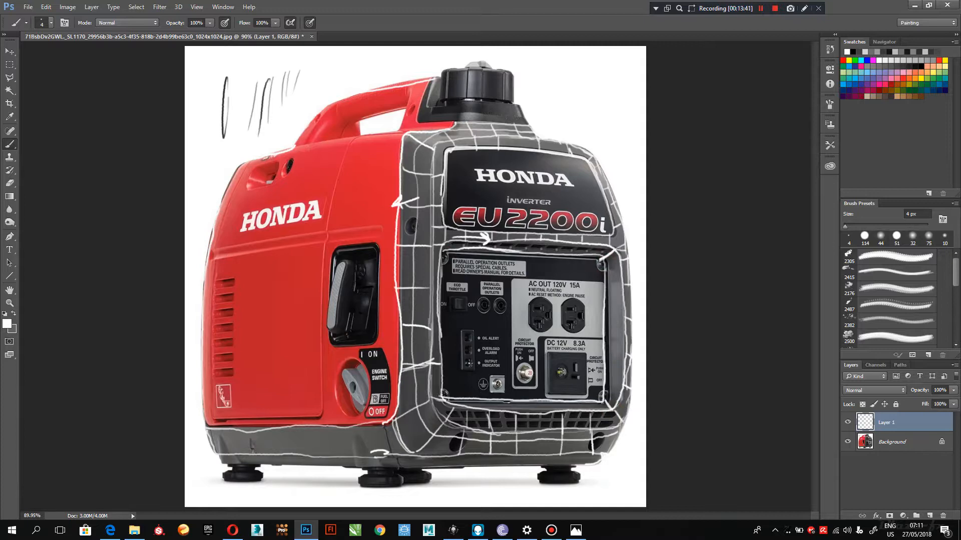
drag(603, 287, 624, 286)
drag(607, 317, 628, 316)
drag(603, 347, 627, 346)
drag(606, 384, 630, 380)
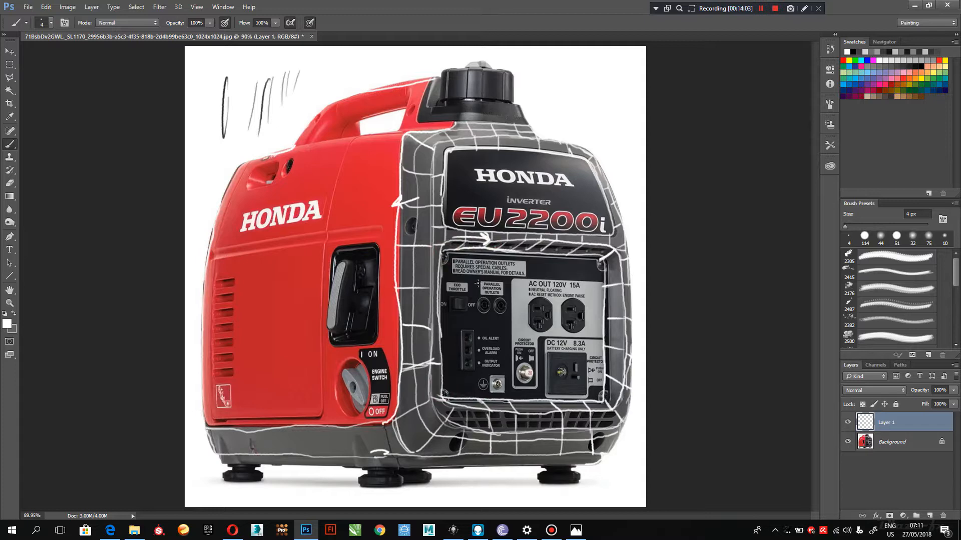
Step: Draw vertical and horizontal lines across the outlet panel to form a topology grid
mouse_move(468, 246)
mouse_down()
mouse_move(465, 401)
mouse_move(495, 273)
mouse_move(495, 397)
mouse_up()
drag(526, 250, 537, 394)
drag(566, 248, 571, 405)
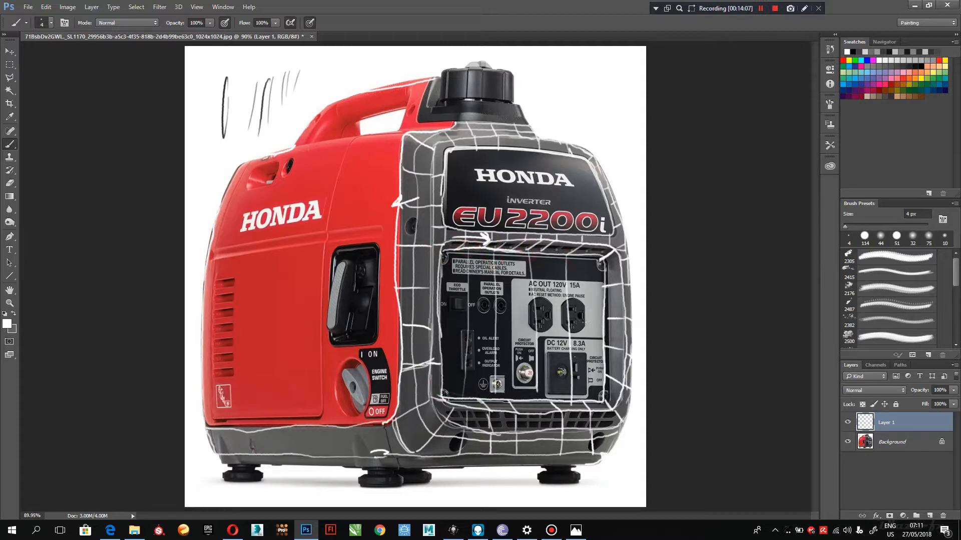
drag(590, 267, 597, 407)
drag(445, 299, 611, 303)
drag(444, 333, 609, 329)
drag(445, 369, 607, 366)
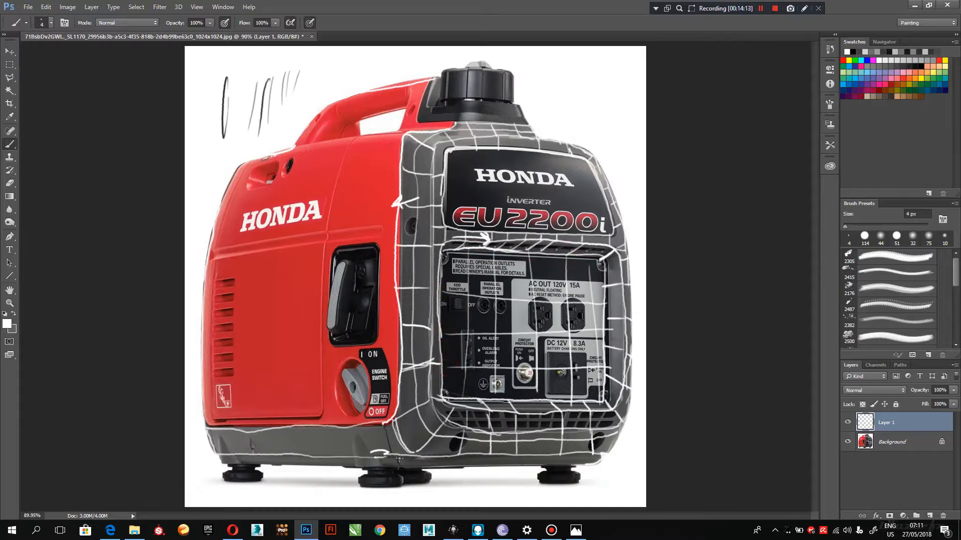
Step: Draw direction arrows at the housing's lower front corner and along the lower vent
drag(392, 428, 399, 451)
drag(406, 435, 415, 427)
mouse_move(463, 416)
mouse_down()
mouse_move(537, 426)
mouse_move(528, 431)
mouse_up()
mouse_move(408, 433)
mouse_down()
mouse_move(377, 472)
mouse_move(398, 470)
mouse_move(336, 438)
mouse_move(307, 436)
mouse_up()
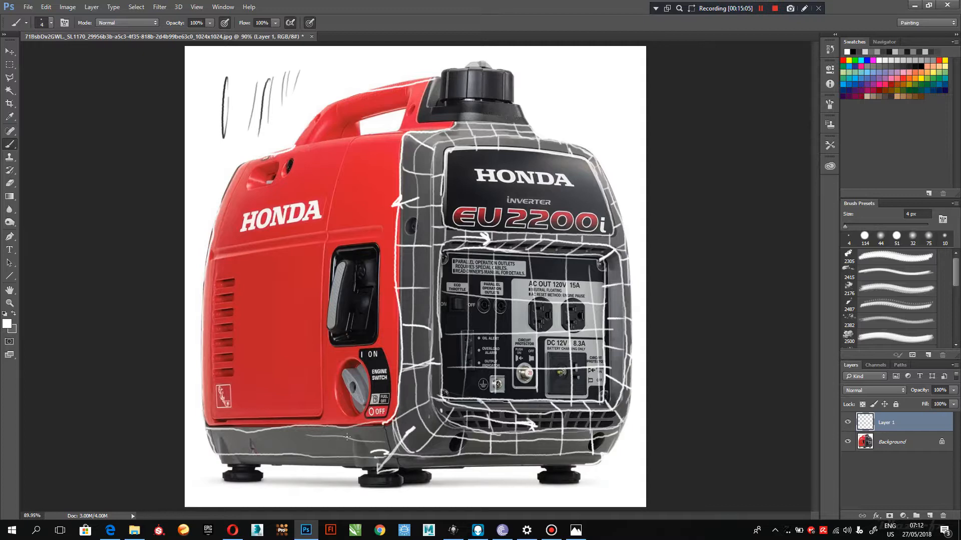
Step: Annotate the housing's base with 90°, direction lines and axis labels at both ends
drag(330, 447, 334, 446)
drag(252, 431, 258, 463)
drag(324, 439, 316, 465)
drag(322, 444, 333, 435)
drag(458, 412, 443, 418)
mouse_move(289, 445)
mouse_down()
mouse_move(245, 462)
mouse_move(259, 457)
mouse_up()
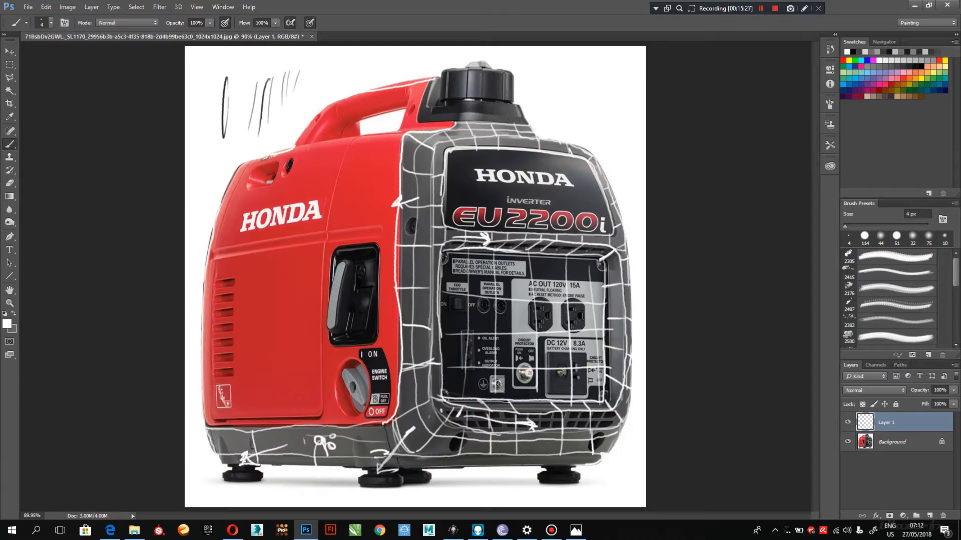
mouse_move(533, 445)
mouse_down()
mouse_move(572, 467)
mouse_move(609, 450)
mouse_up()
mouse_move(225, 444)
mouse_down()
mouse_move(258, 448)
mouse_move(229, 446)
mouse_move(241, 457)
mouse_up()
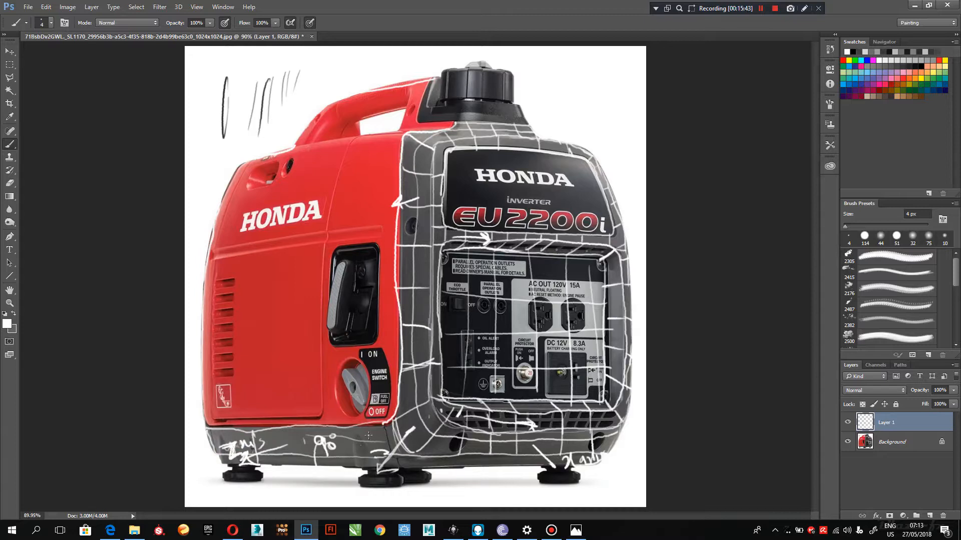
Step: Divide the grey base beneath the red cover with cross lines and connect them around the lower front corner
click(394, 440)
click(448, 410)
drag(361, 429, 372, 455)
drag(332, 432, 343, 461)
mouse_move(304, 429)
mouse_down()
mouse_move(315, 462)
mouse_move(291, 455)
mouse_up()
mouse_move(253, 428)
mouse_down()
mouse_move(269, 457)
mouse_move(240, 453)
mouse_move(233, 446)
mouse_move(359, 449)
mouse_move(400, 440)
mouse_move(437, 410)
mouse_up()
mouse_move(376, 452)
mouse_down()
mouse_move(421, 422)
mouse_move(408, 373)
mouse_move(413, 287)
mouse_up()
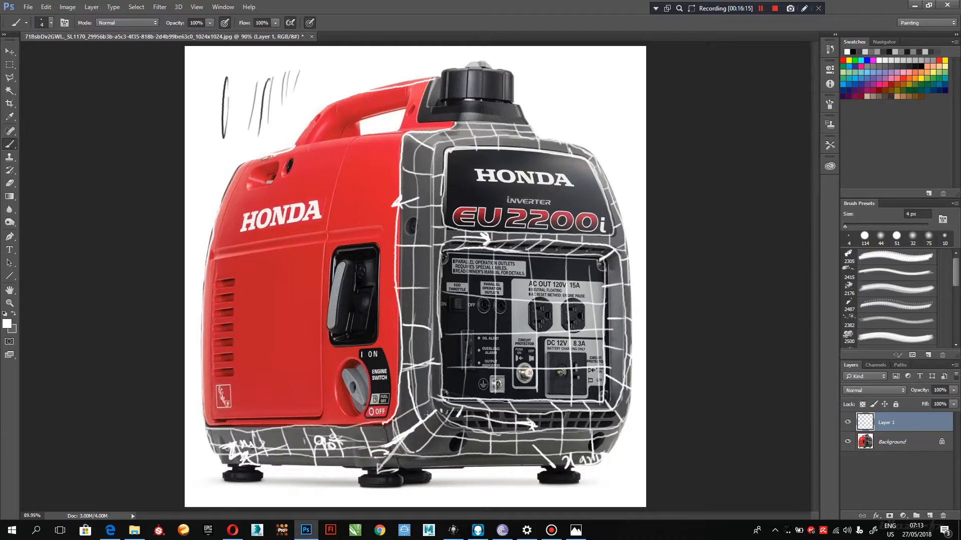
mouse_move(427, 413)
mouse_down()
mouse_move(418, 431)
mouse_move(427, 427)
mouse_up()
Step: Outline the red side cover and draw curved vertical topology lines from its top edge to its base
drag(207, 447, 212, 430)
drag(210, 423, 392, 412)
mouse_move(207, 435)
mouse_down()
mouse_move(204, 301)
mouse_move(236, 172)
mouse_move(244, 161)
mouse_move(403, 139)
mouse_up()
mouse_move(269, 159)
mouse_down()
mouse_move(247, 181)
mouse_move(246, 432)
mouse_up()
mouse_move(283, 172)
mouse_down()
mouse_move(258, 394)
mouse_move(269, 419)
mouse_up()
mouse_move(308, 151)
mouse_down()
mouse_move(297, 304)
mouse_move(311, 436)
mouse_up()
drag(342, 144, 334, 423)
drag(372, 131, 361, 416)
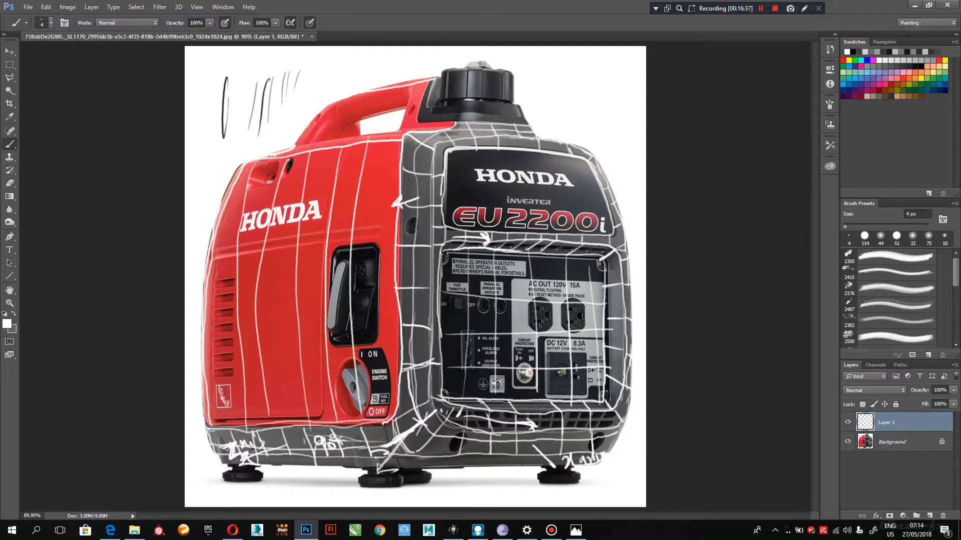
drag(381, 149, 369, 421)
Step: Draw horizontal lines across the red cover and add one more vertical line near its rear edge to complete the grid
drag(215, 206, 393, 164)
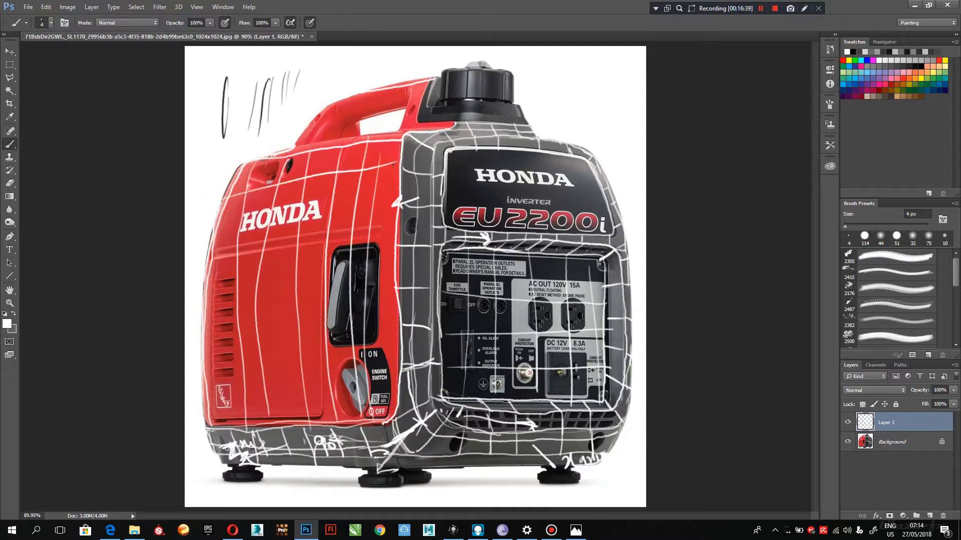
drag(221, 223, 402, 195)
drag(213, 264, 426, 228)
drag(199, 306, 404, 271)
drag(199, 341, 424, 310)
drag(198, 370, 388, 354)
drag(200, 406, 421, 384)
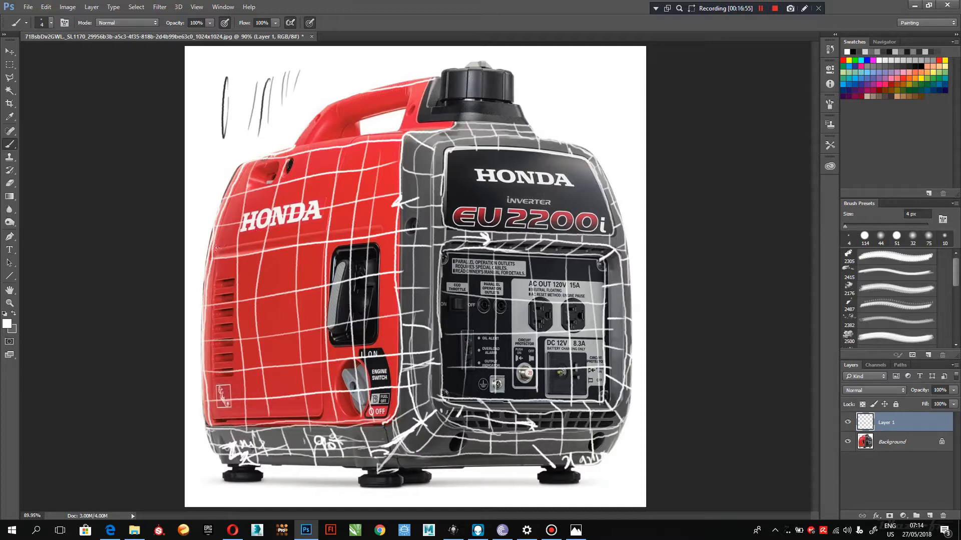
mouse_move(245, 164)
mouse_down()
mouse_move(215, 259)
mouse_move(217, 430)
mouse_up()
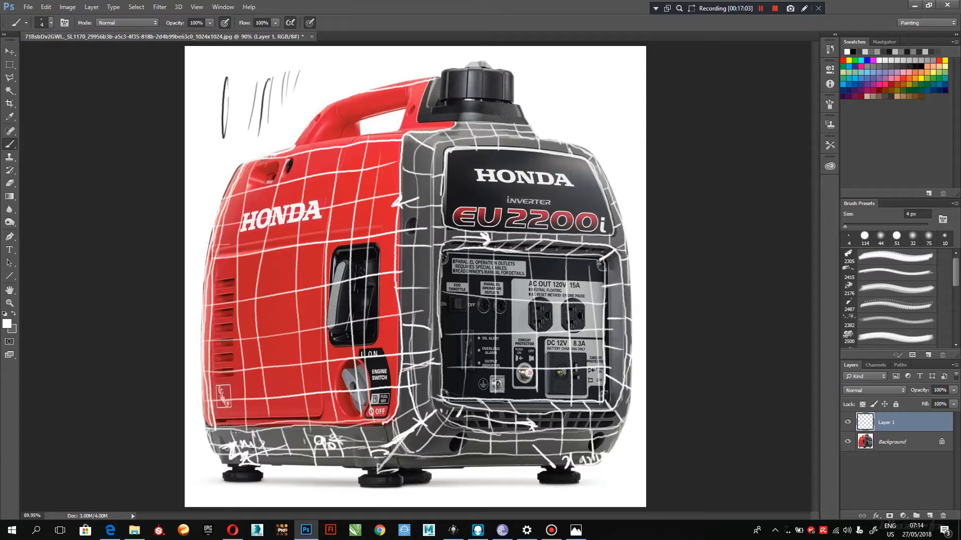
drag(206, 424, 390, 409)
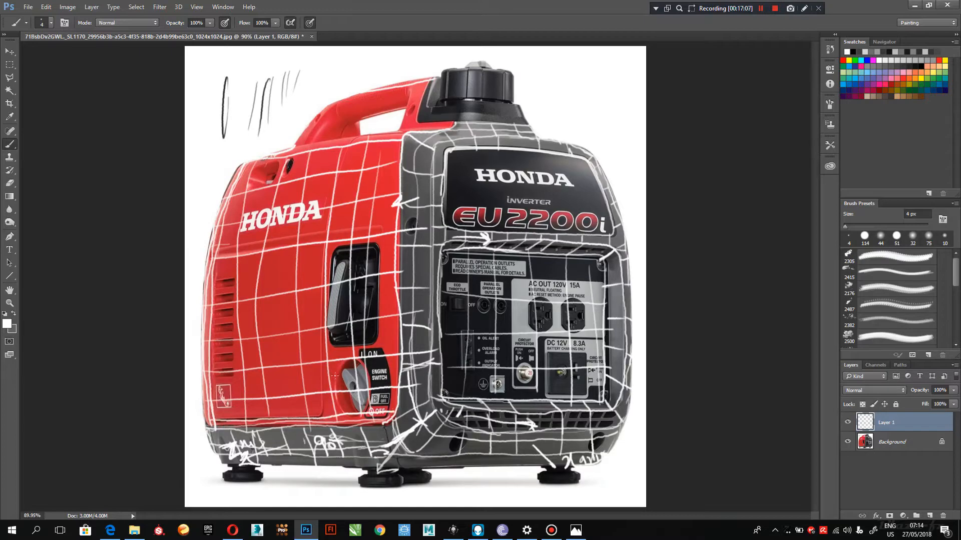
Step: Box in the engine switch area in white and hatch it with a near-black brush colour
mouse_move(329, 362)
mouse_down()
mouse_move(328, 388)
mouse_move(370, 410)
mouse_up()
mouse_move(329, 356)
mouse_down()
mouse_move(387, 356)
mouse_move(386, 408)
mouse_up()
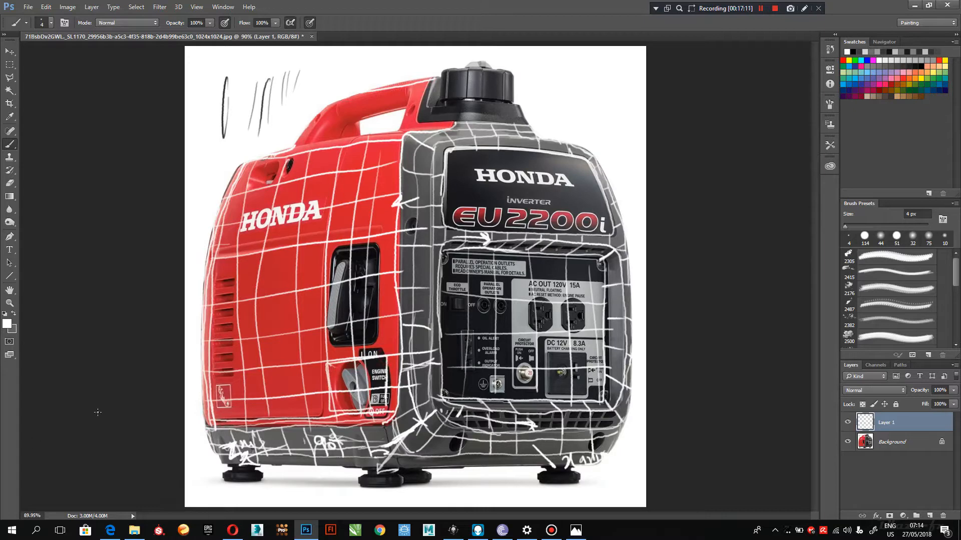
click(7, 324)
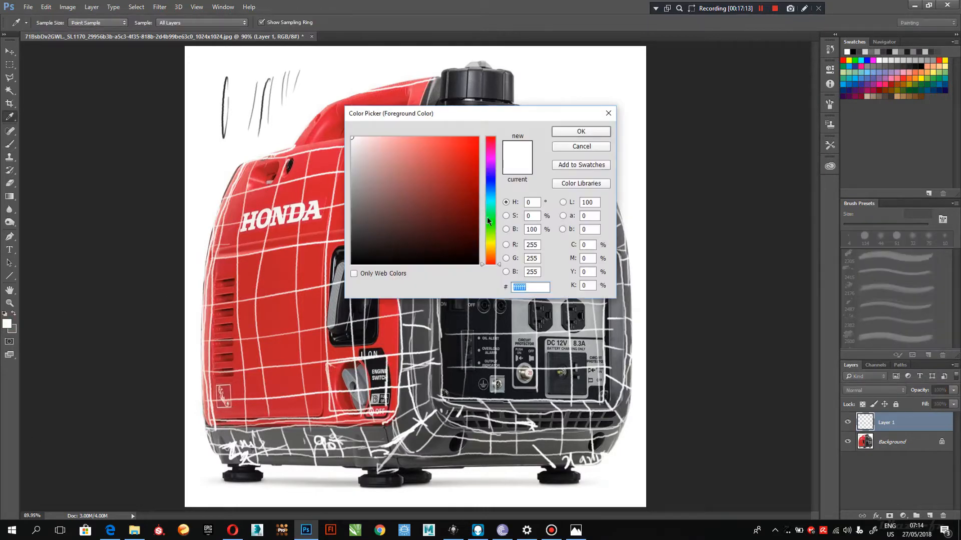
drag(490, 153, 490, 146)
click(359, 246)
click(582, 131)
mouse_move(327, 357)
mouse_down()
mouse_move(329, 407)
mouse_move(343, 374)
mouse_move(334, 405)
mouse_move(369, 377)
mouse_move(353, 408)
mouse_move(364, 407)
mouse_up()
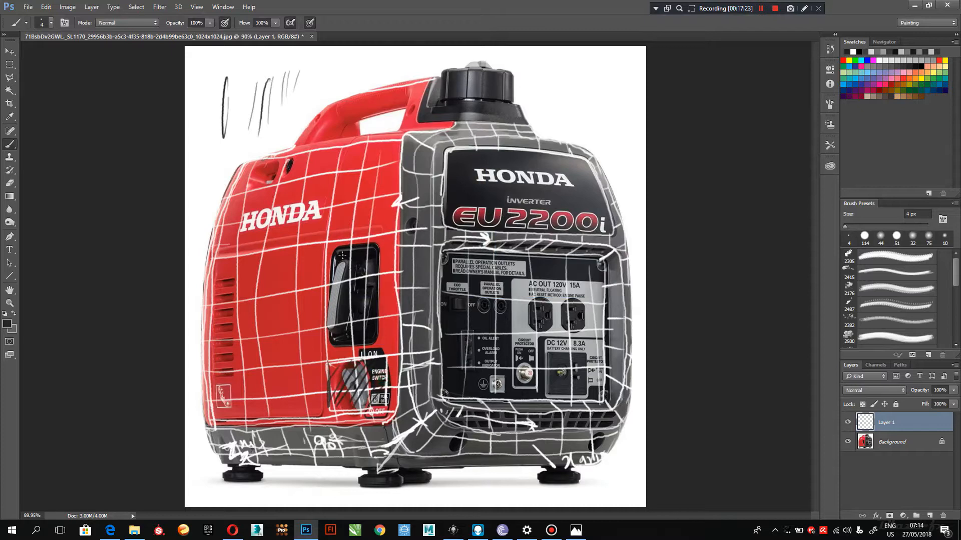
Step: Outline the recoil starter handle recess on the red cover and hatch it in the dark colour
drag(338, 250, 321, 274)
drag(353, 249, 330, 278)
drag(363, 247, 332, 299)
drag(335, 240, 325, 252)
mouse_move(341, 241)
mouse_down()
mouse_move(324, 271)
mouse_move(332, 299)
mouse_up()
mouse_move(371, 268)
mouse_down()
mouse_move(354, 342)
mouse_move(370, 332)
mouse_up()
drag(331, 314, 323, 352)
drag(375, 301, 374, 322)
mouse_move(379, 249)
mouse_down()
mouse_move(371, 318)
mouse_move(382, 315)
mouse_move(380, 343)
mouse_move(330, 270)
mouse_move(328, 244)
mouse_move(388, 242)
mouse_up()
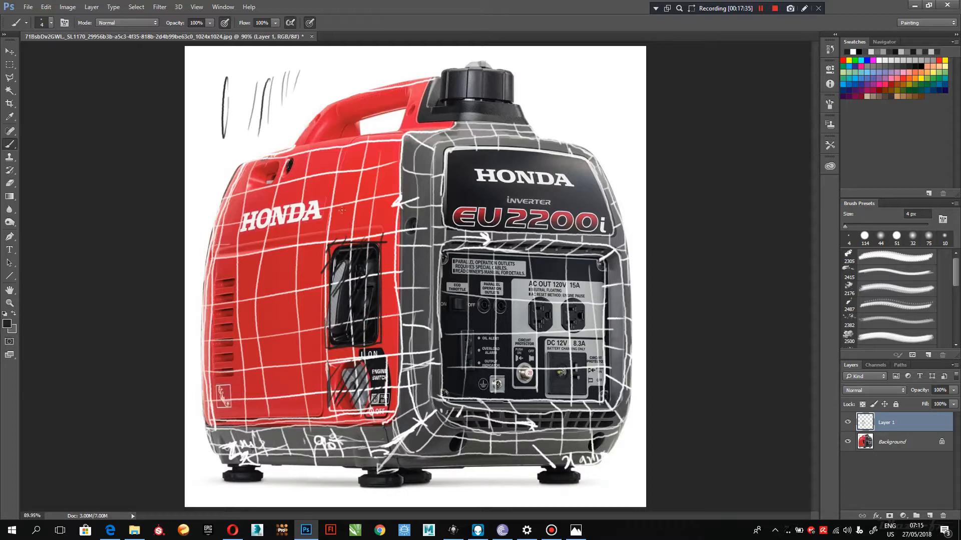
Step: Trace the crease across the red cover and outline its upper recess and the round hole beside it
drag(209, 252, 386, 226)
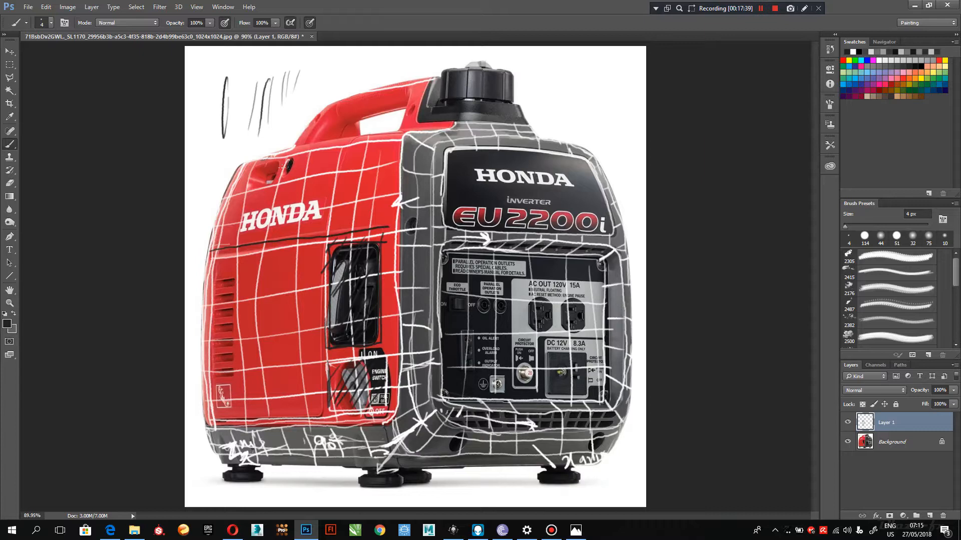
mouse_move(290, 158)
mouse_down()
mouse_move(278, 187)
mouse_move(232, 196)
mouse_move(286, 186)
mouse_up()
mouse_move(243, 161)
mouse_down()
mouse_move(288, 158)
mouse_move(250, 200)
mouse_up()
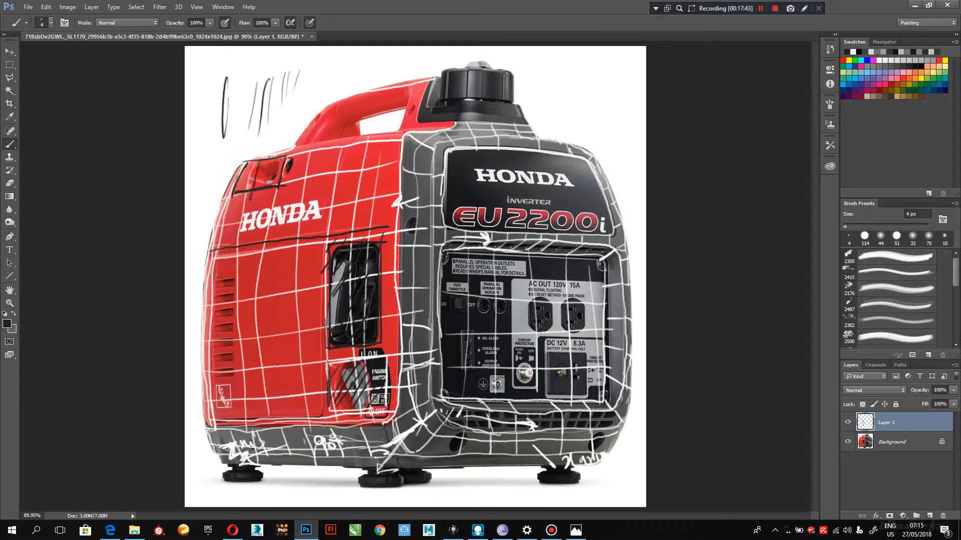
mouse_move(286, 163)
mouse_down()
mouse_move(297, 164)
mouse_move(289, 169)
mouse_up()
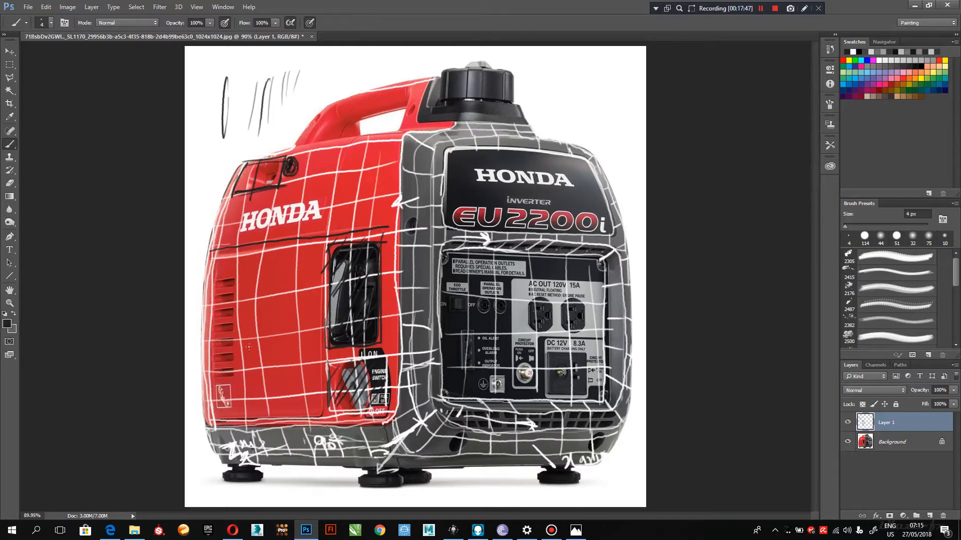
Step: Trace the side vent slots on the red cover and enclose them with vertical lines
mouse_move(235, 275)
mouse_down()
mouse_move(234, 376)
mouse_move(229, 275)
mouse_move(245, 272)
mouse_move(247, 350)
mouse_up()
drag(209, 376, 244, 366)
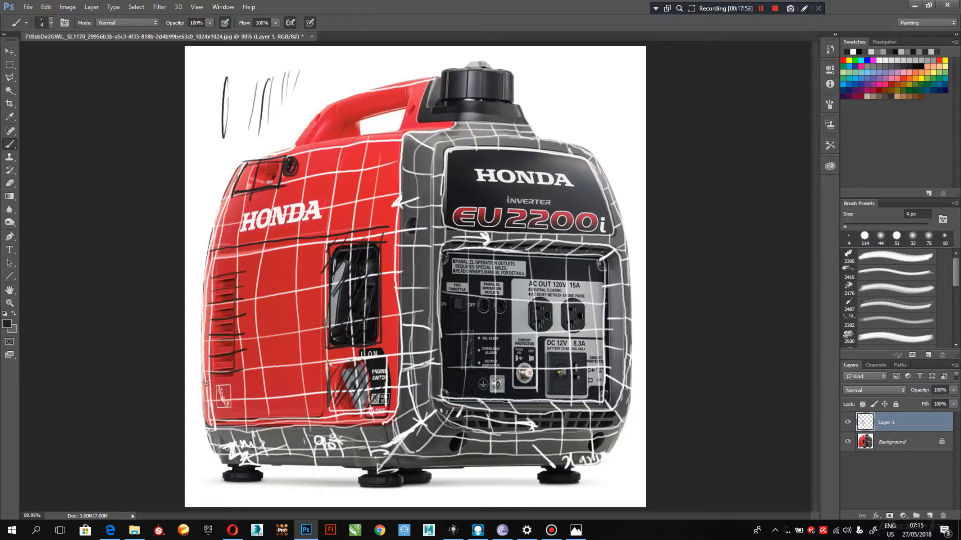
drag(213, 282, 212, 371)
drag(244, 270, 240, 371)
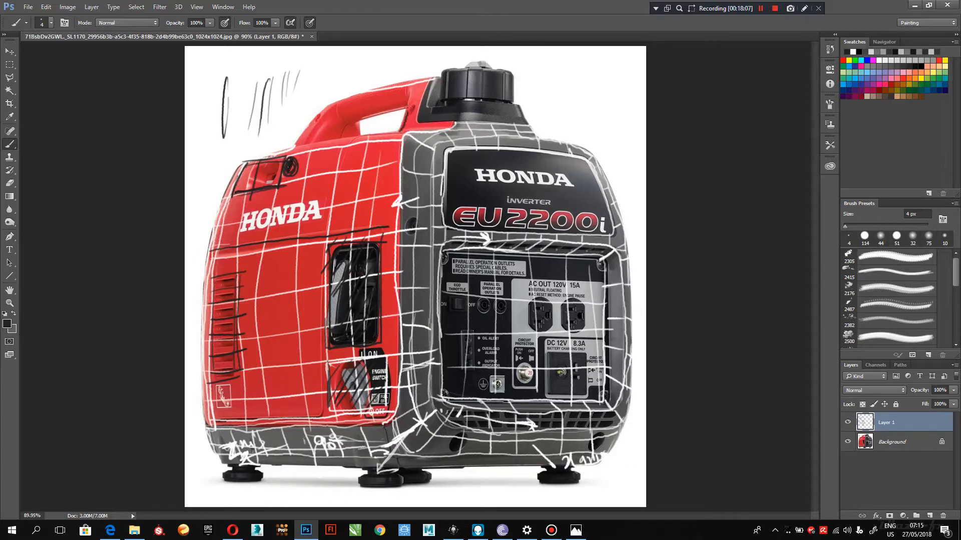
Step: Outline the carrying handle and divide it with lengthwise and cross topology lines
mouse_move(399, 131)
mouse_down()
mouse_move(408, 94)
mouse_move(319, 145)
mouse_move(304, 142)
mouse_move(344, 100)
mouse_up()
mouse_move(309, 147)
mouse_down()
mouse_move(325, 114)
mouse_move(410, 90)
mouse_up()
mouse_move(362, 116)
mouse_down()
mouse_move(363, 97)
mouse_move(384, 93)
mouse_up()
mouse_move(396, 106)
mouse_down()
mouse_move(400, 87)
mouse_move(410, 90)
mouse_move(407, 103)
mouse_move(356, 115)
mouse_move(320, 144)
mouse_move(361, 106)
mouse_move(407, 96)
mouse_up()
mouse_move(296, 146)
mouse_down()
mouse_move(318, 114)
mouse_move(358, 93)
mouse_move(431, 76)
mouse_up()
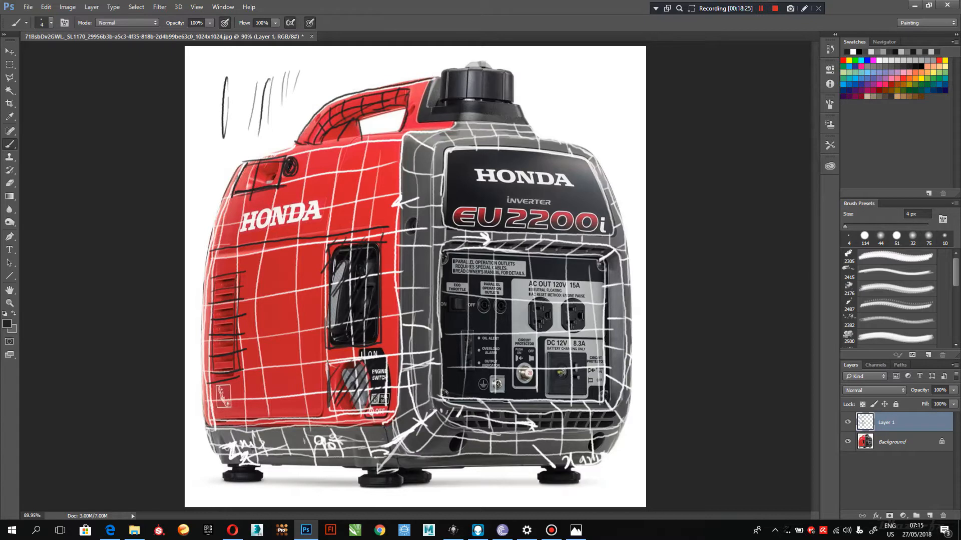
Step: Draw upward and sideways arrows from the carrying handle and add topology lines to its front post
drag(341, 87, 335, 65)
mouse_move(335, 65)
mouse_down()
mouse_move(330, 74)
mouse_move(344, 66)
mouse_move(338, 58)
mouse_up()
drag(315, 120, 280, 130)
drag(288, 136, 281, 130)
drag(420, 83, 412, 132)
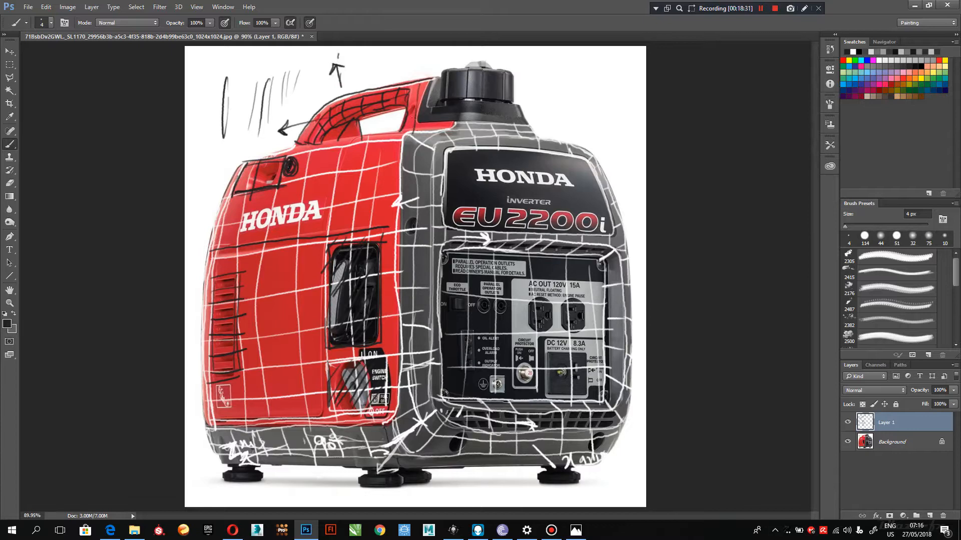
drag(410, 97, 434, 83)
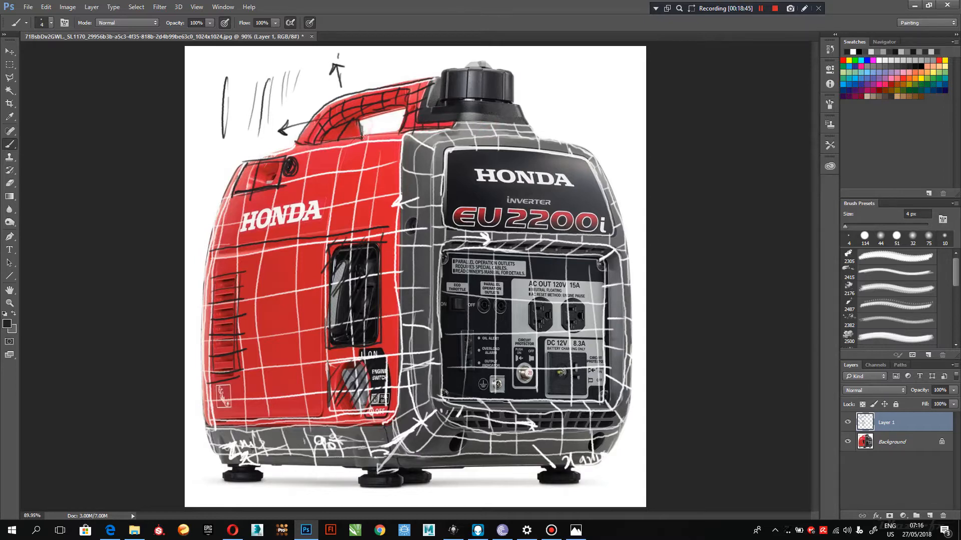
Step: Add lines to the handle's rear base and trace the red cover's top edge up to the front corner
drag(358, 120, 350, 141)
drag(243, 161, 287, 150)
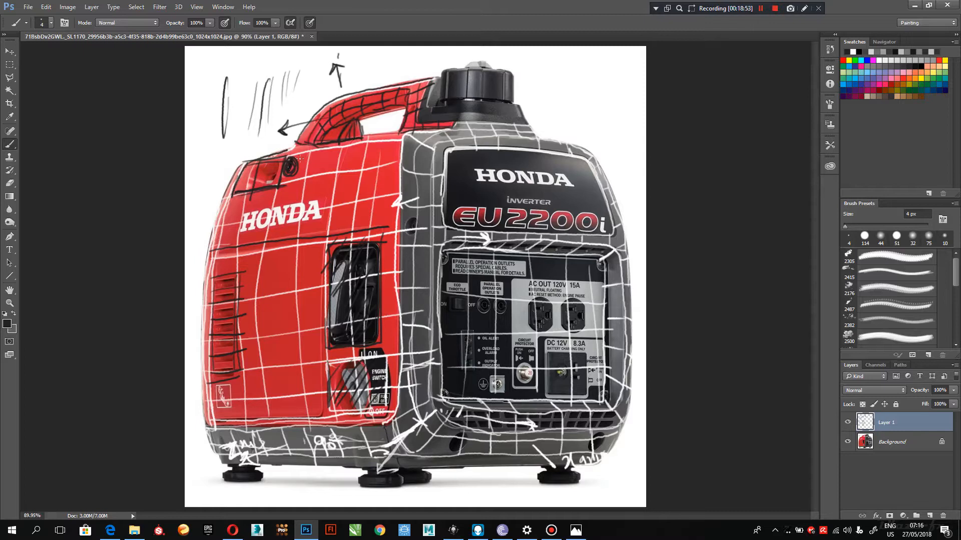
drag(286, 150, 300, 145)
drag(299, 145, 400, 131)
mouse_move(431, 78)
mouse_down()
mouse_move(440, 78)
mouse_move(428, 106)
mouse_move(439, 109)
mouse_move(424, 91)
mouse_move(424, 101)
mouse_up()
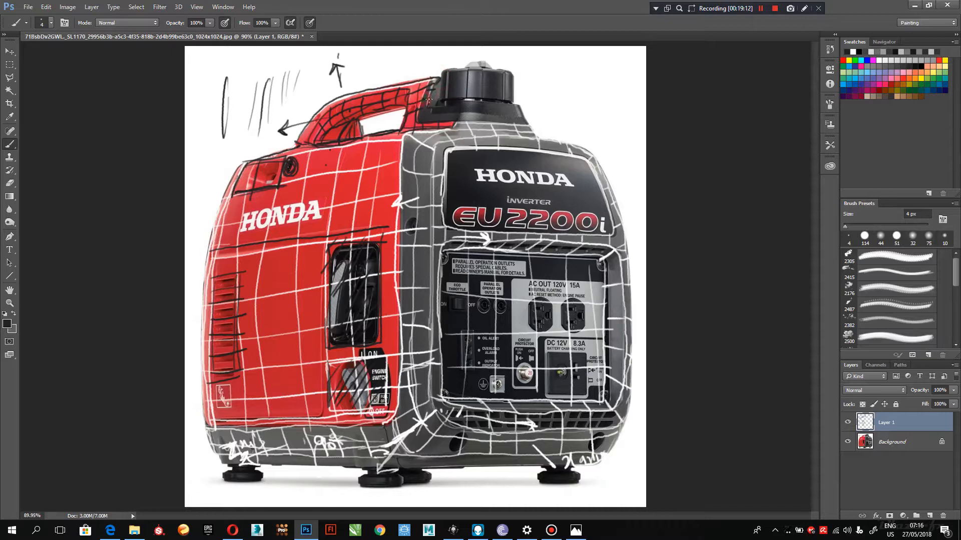
Step: Trace the fuel cap with its base and outline the rubber feet beneath the housing
click(457, 123)
mouse_move(460, 115)
mouse_down()
mouse_move(525, 122)
mouse_move(522, 105)
mouse_move(473, 98)
mouse_move(434, 107)
mouse_move(442, 72)
mouse_move(504, 74)
mouse_up()
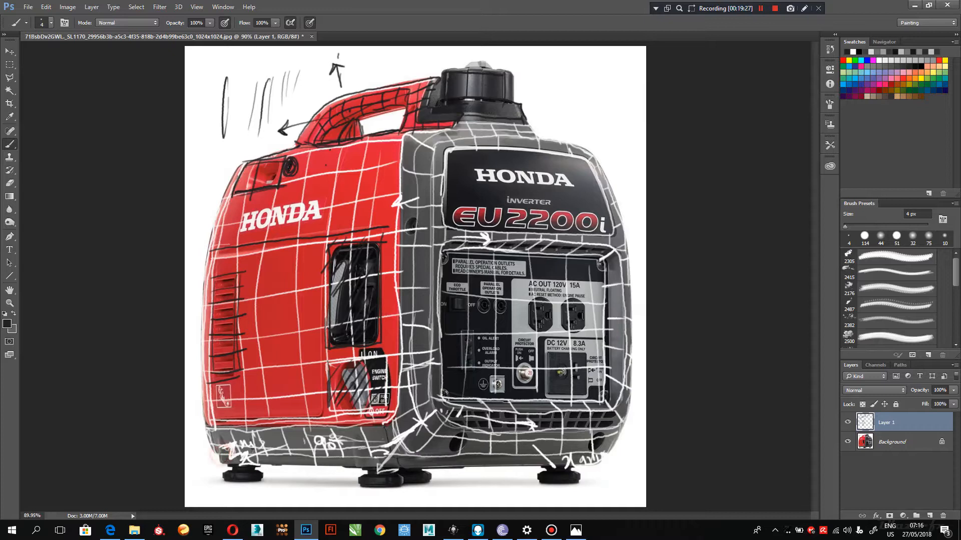
mouse_move(367, 479)
mouse_down()
mouse_move(357, 483)
mouse_move(397, 488)
mouse_move(393, 476)
mouse_up()
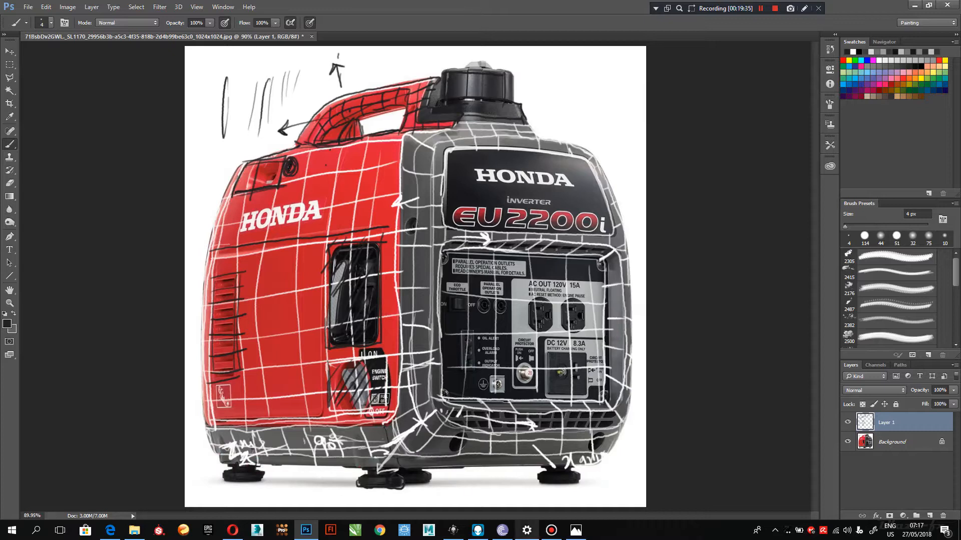
mouse_move(537, 472)
mouse_down()
mouse_move(551, 486)
mouse_move(584, 480)
mouse_move(578, 470)
mouse_up()
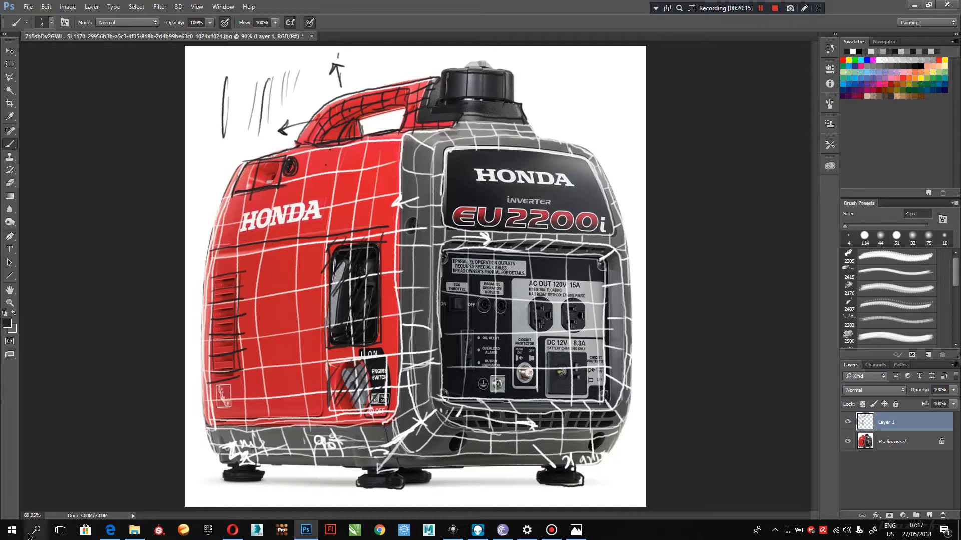
Step: Switch to Maya and bring up the folder of generator reference images in File Explorer
click(12, 531)
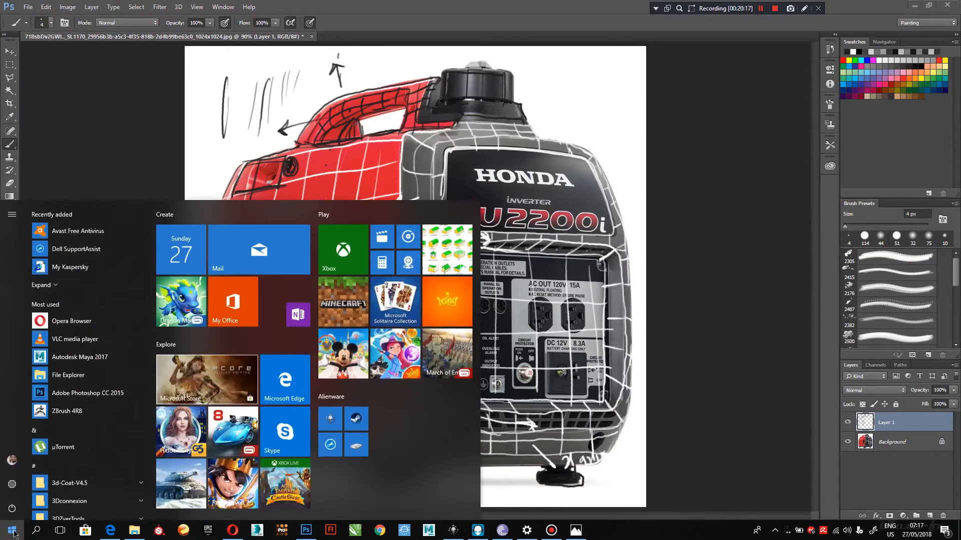
click(13, 533)
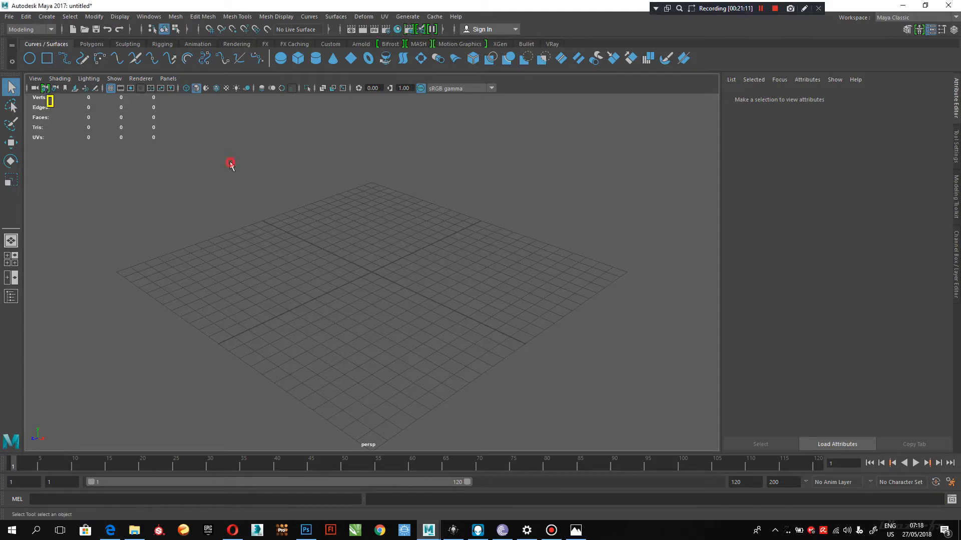
click(252, 135)
scroll(371, 272, down, 5)
click(135, 530)
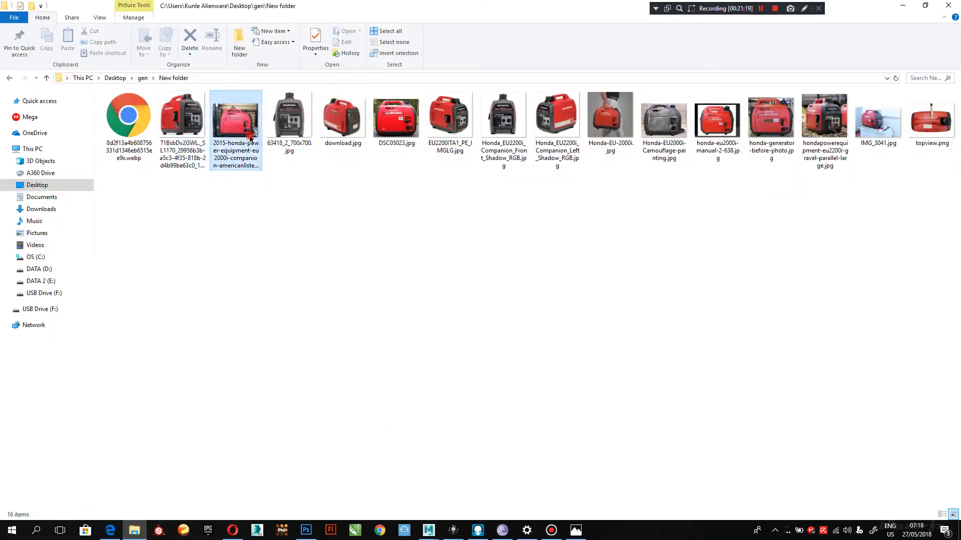
Step: Look through the generator reference photos in the folder for usable front and side views
click(283, 116)
click(357, 126)
click(394, 120)
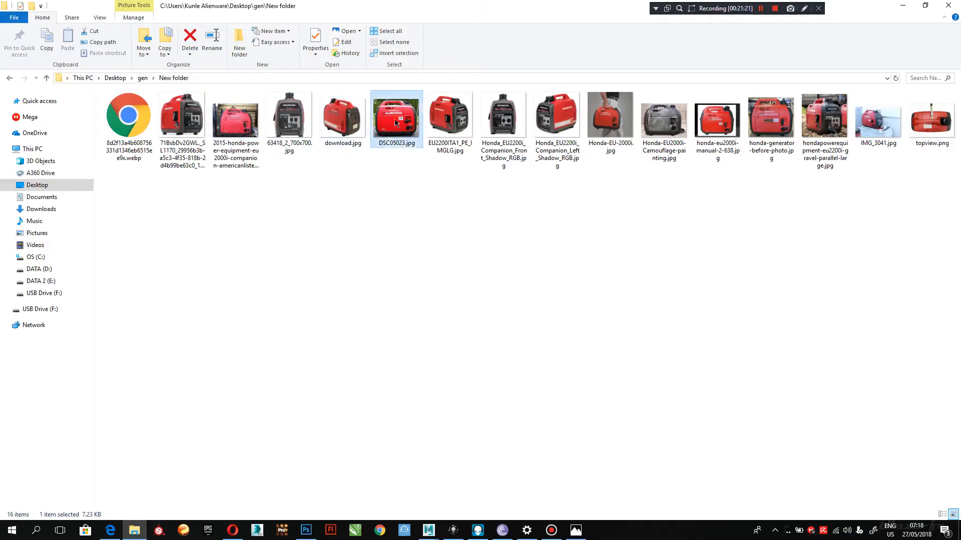
click(476, 111)
click(450, 122)
click(498, 119)
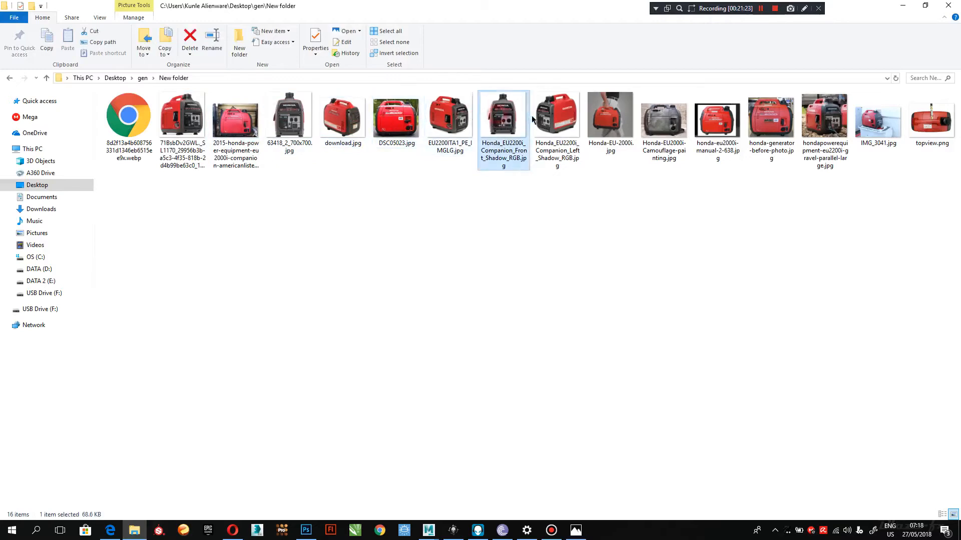
click(546, 118)
click(636, 116)
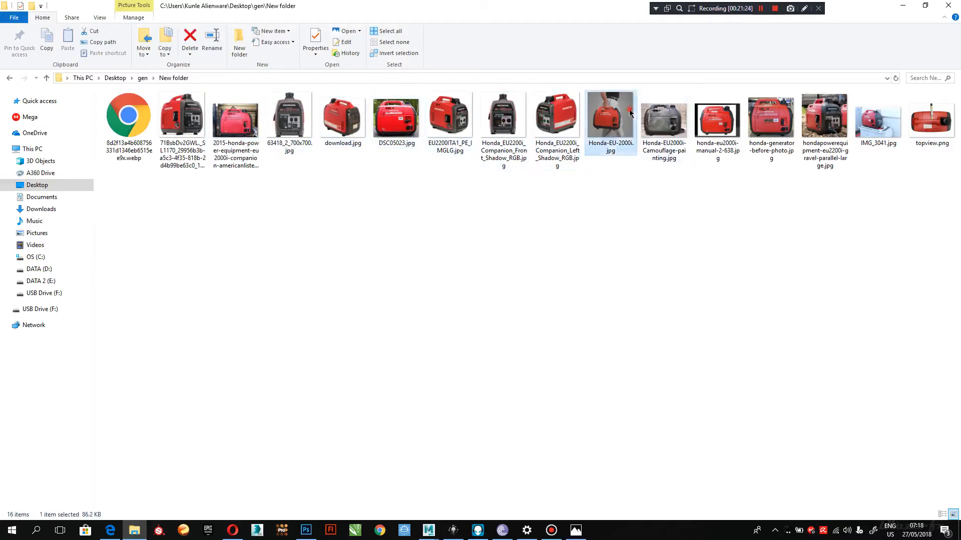
click(685, 122)
click(730, 115)
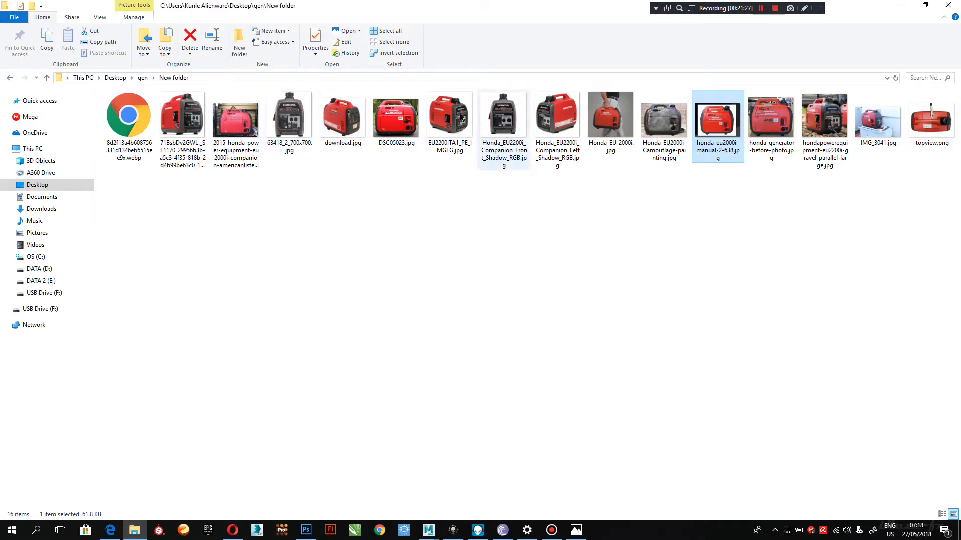
Step: View the front reference photo Honda_EU2200i_Companion_Front_Shadow_RGB.jpg enlarged and close it
click(508, 131)
double_click(509, 131)
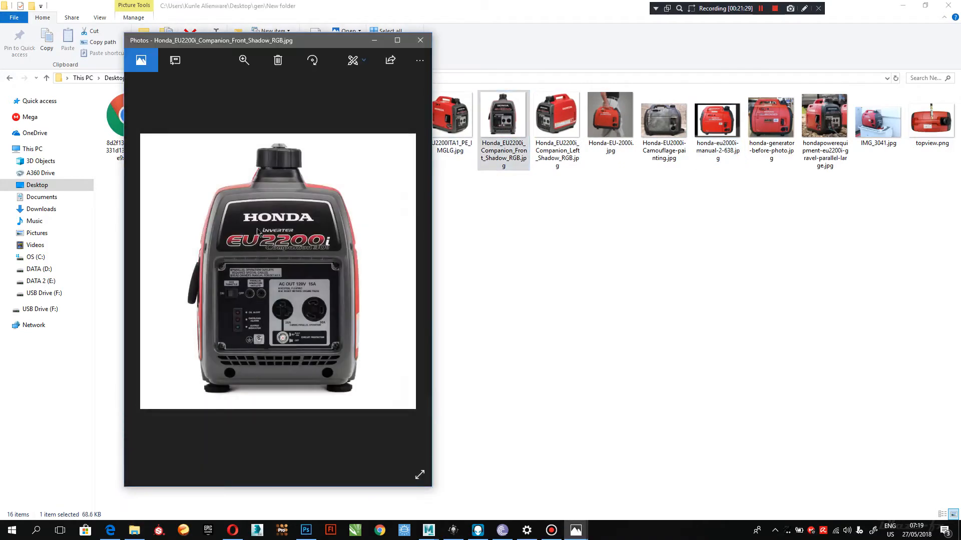
click(399, 40)
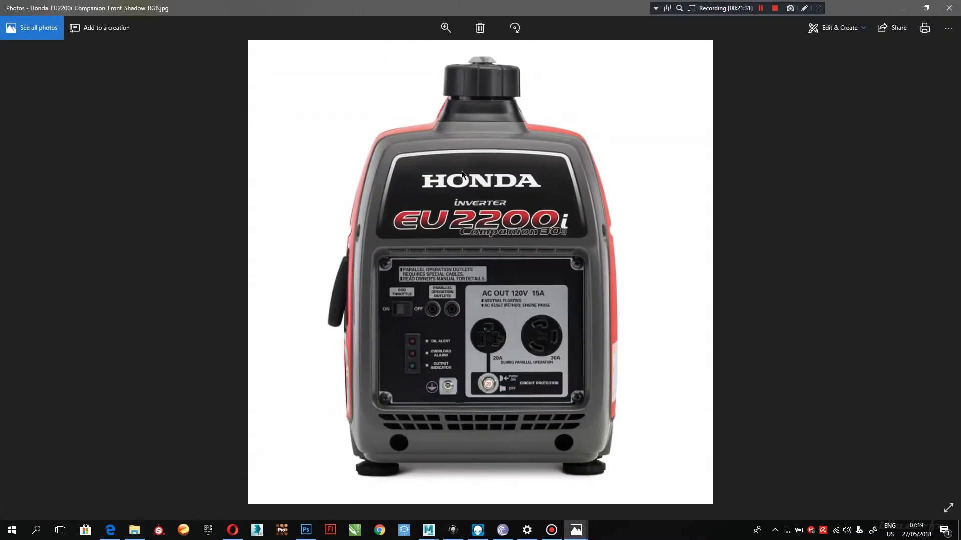
click(949, 8)
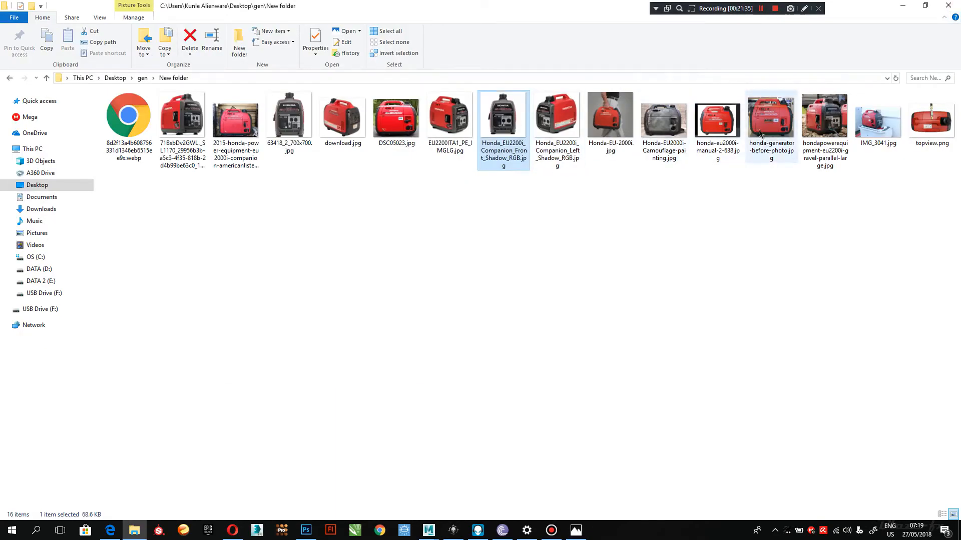
Step: Browse the photos from honda-generator-before-photo.jpg back to DSC05023.jpg, examine that side view enlarged, and close the viewer
double_click(761, 112)
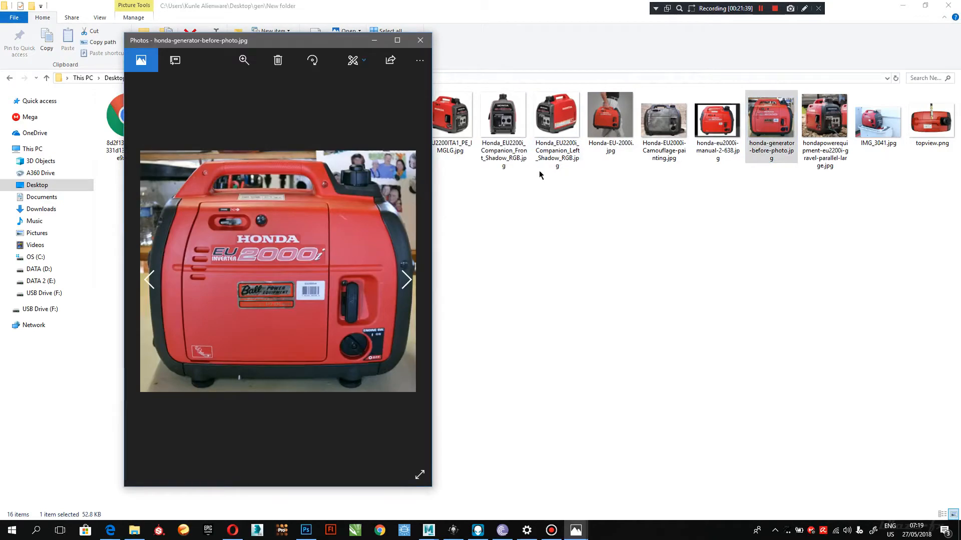
scroll(320, 210, up, 3)
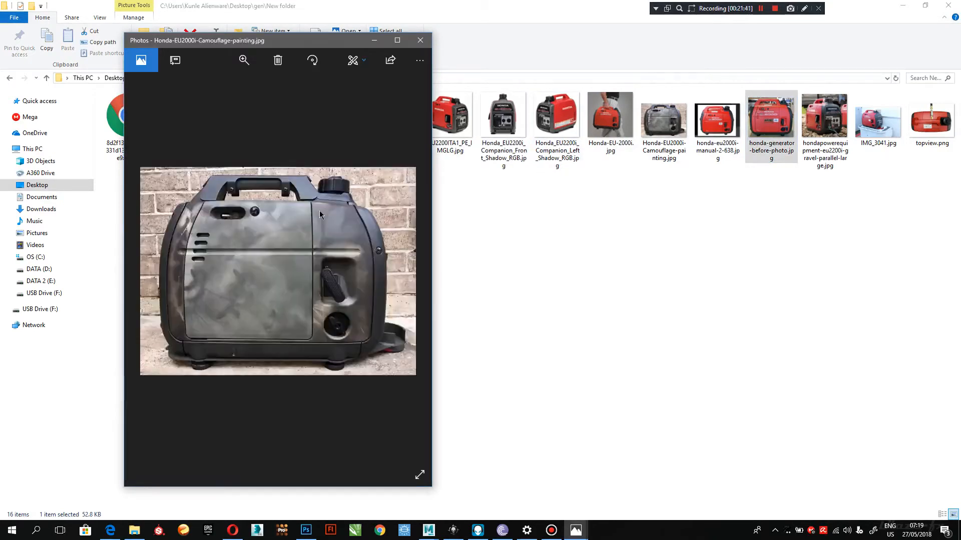
scroll(319, 210, down, 1)
scroll(319, 214, up, 4)
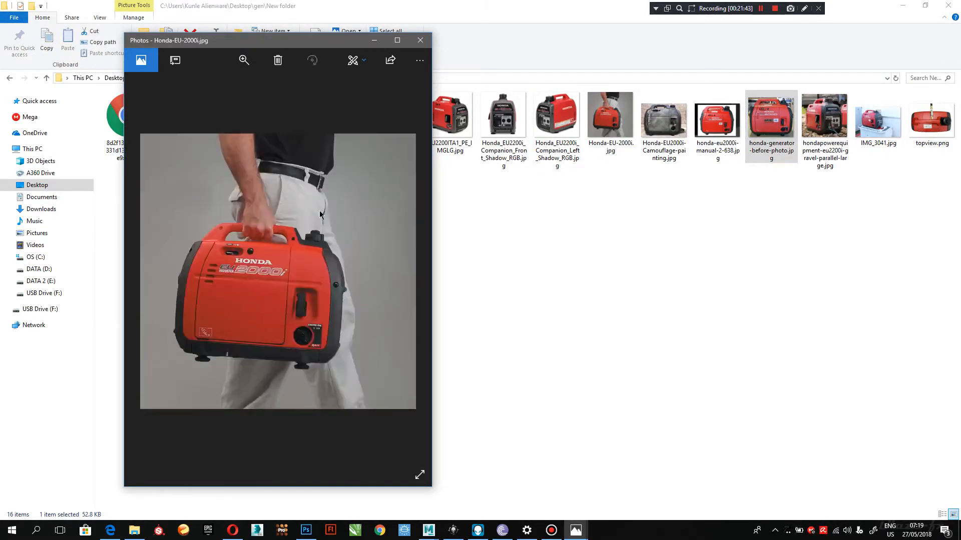
scroll(320, 214, up, 2)
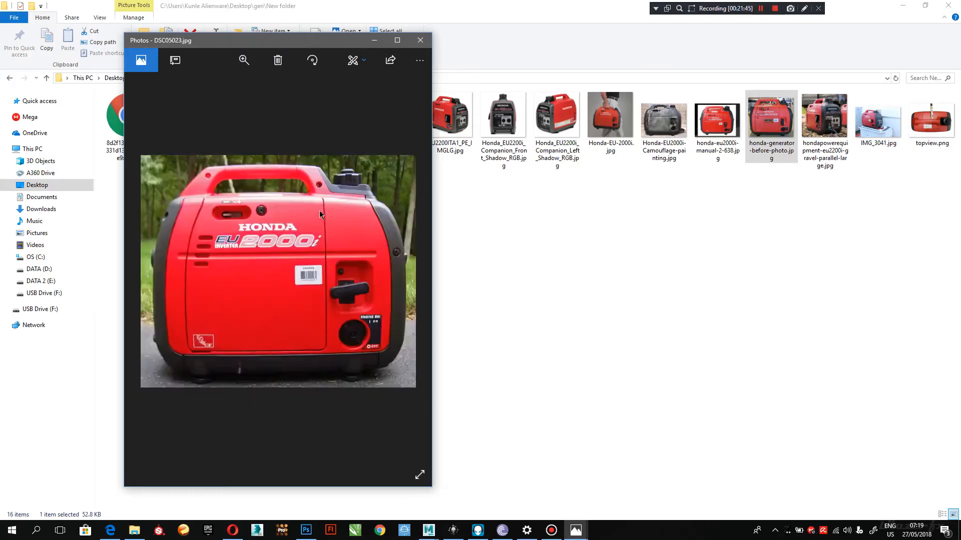
scroll(319, 214, down, 1)
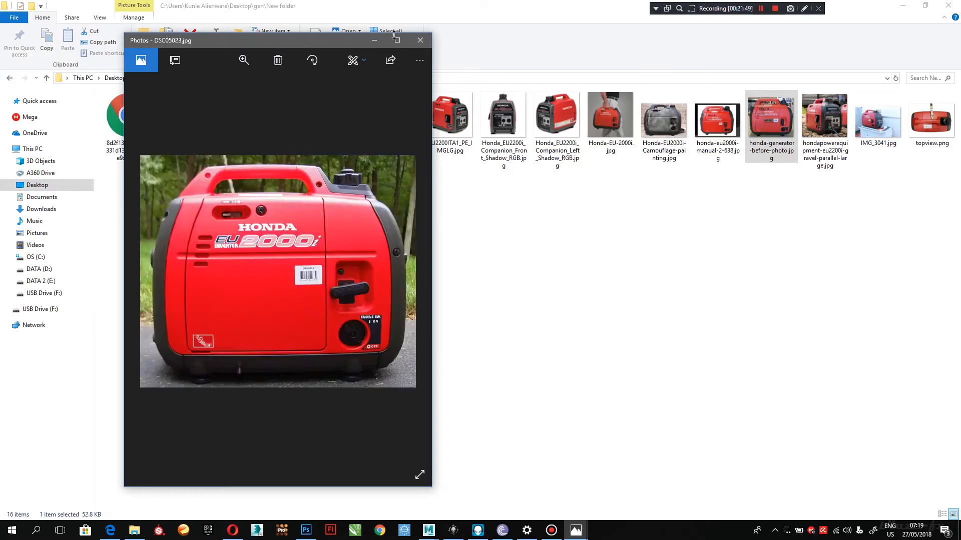
click(390, 60)
click(215, 129)
click(397, 40)
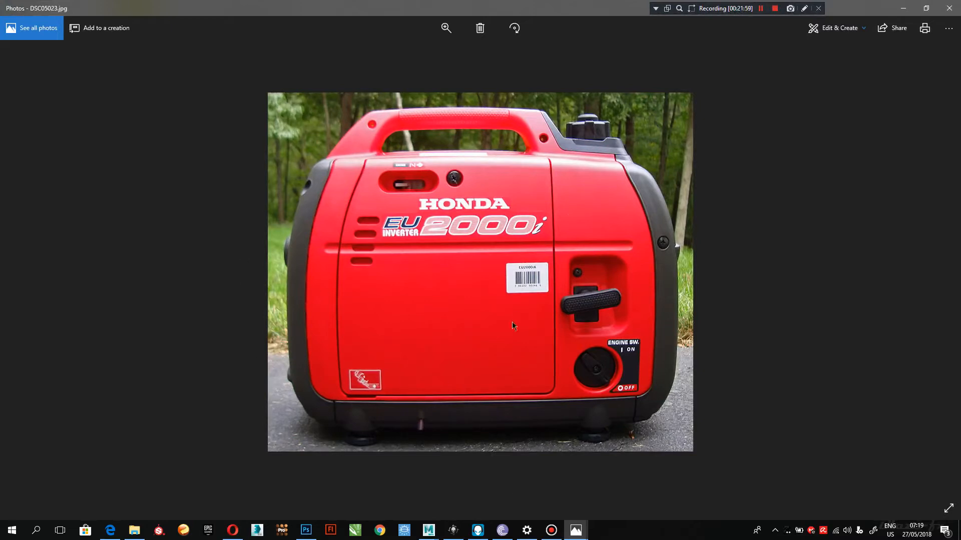
click(926, 8)
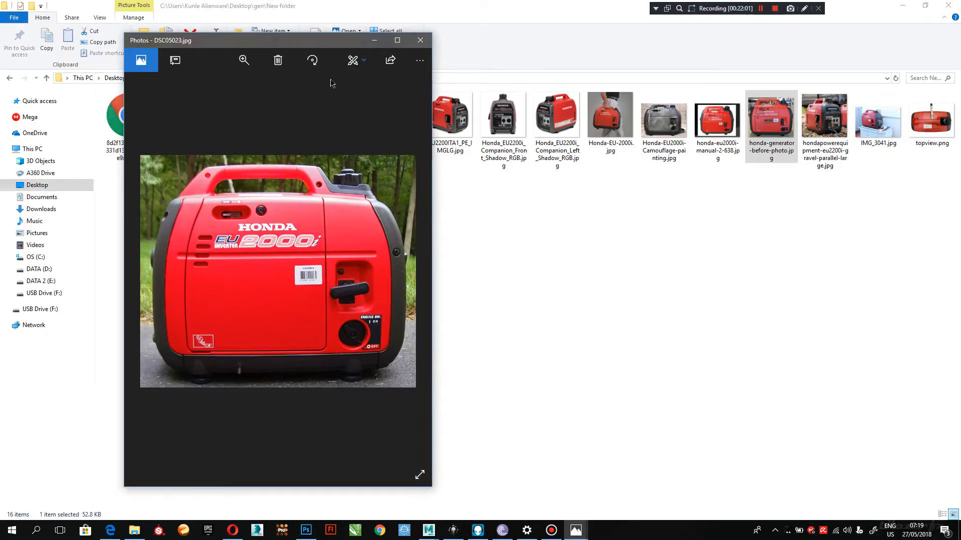
click(420, 40)
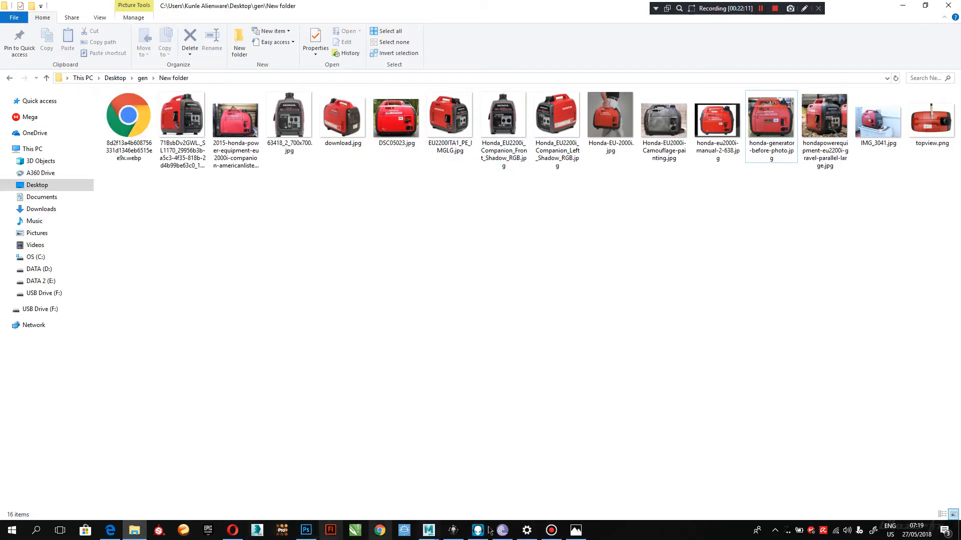
Step: Switch back to the empty Maya scene
click(434, 528)
click(464, 479)
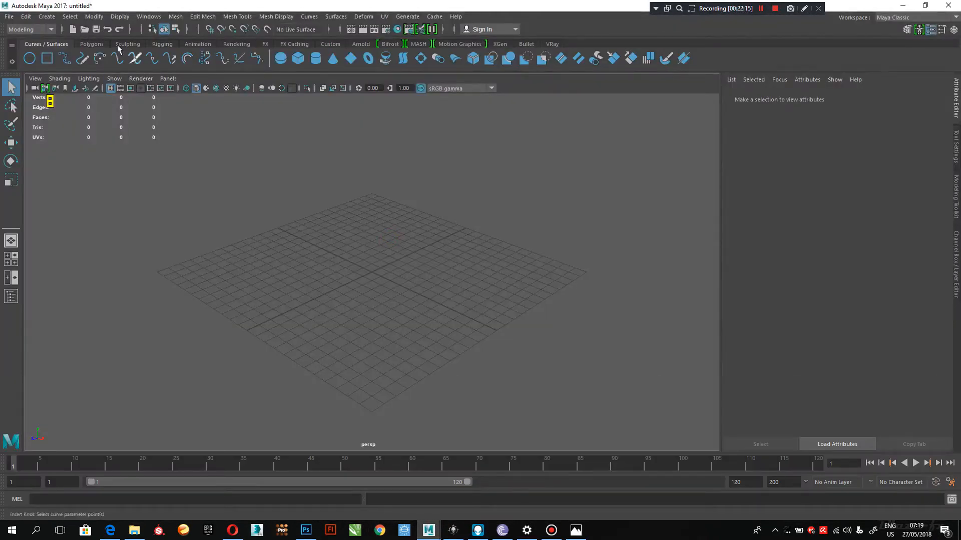
click(75, 88)
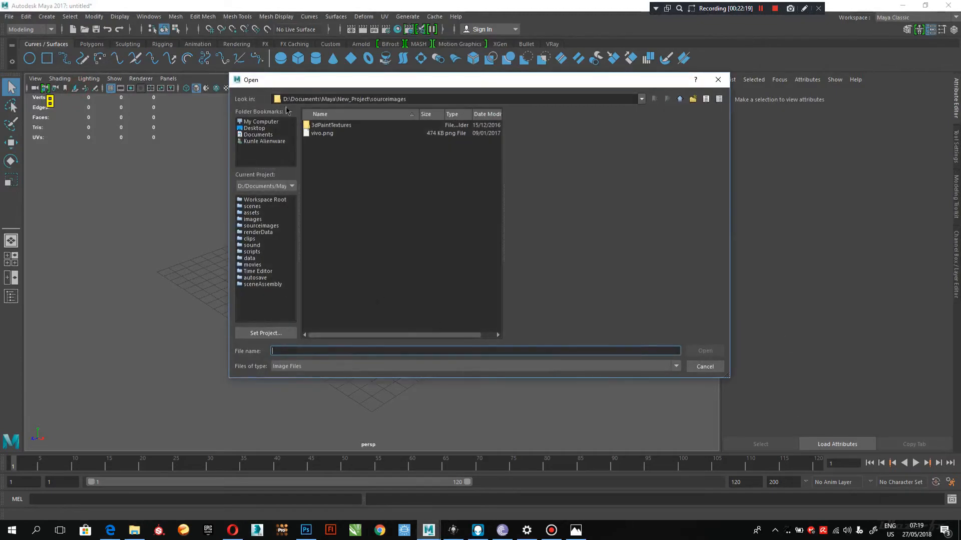
drag(309, 85, 281, 130)
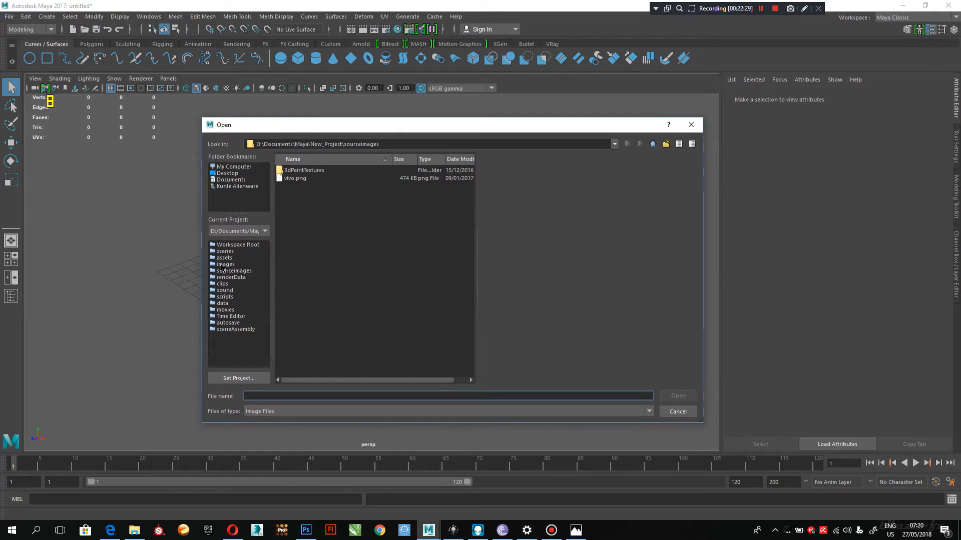
click(227, 174)
click(295, 202)
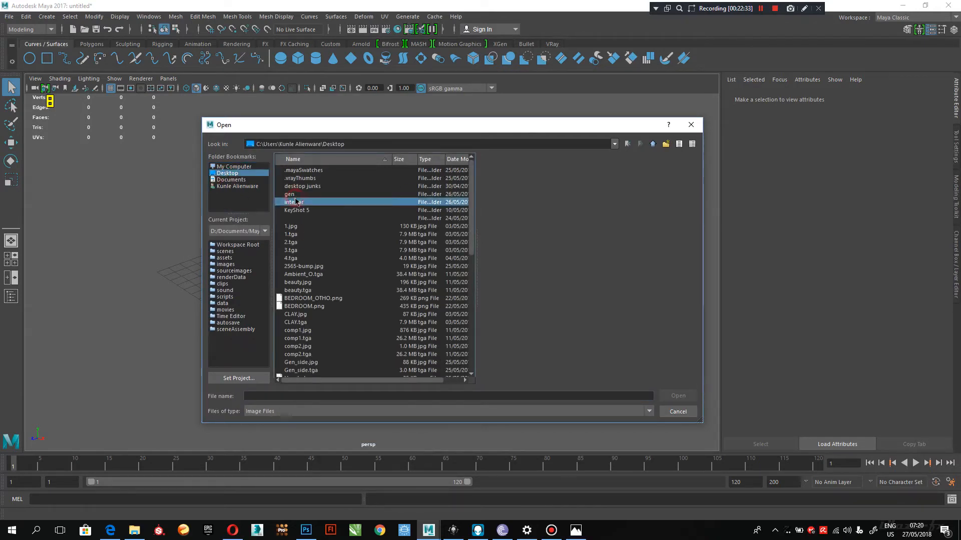
double_click(290, 194)
double_click(288, 172)
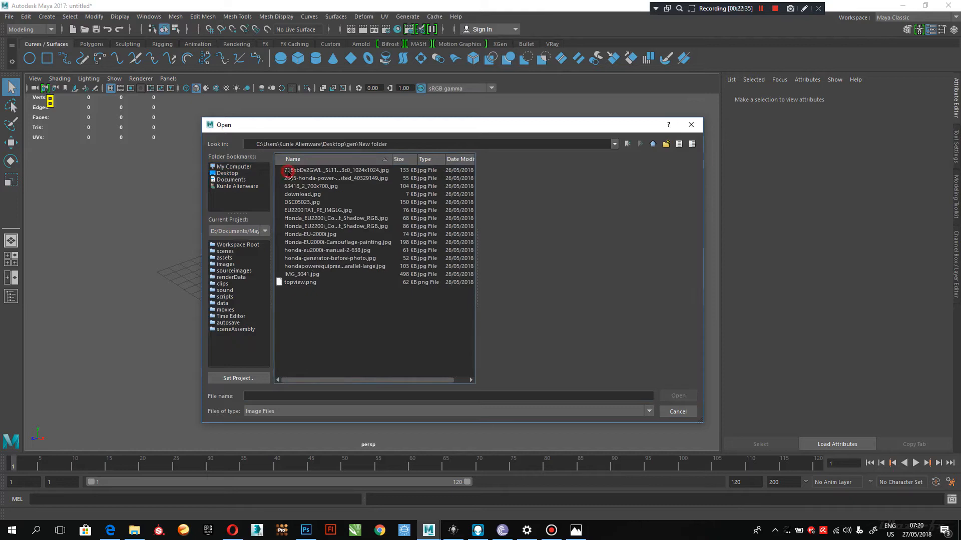
click(305, 221)
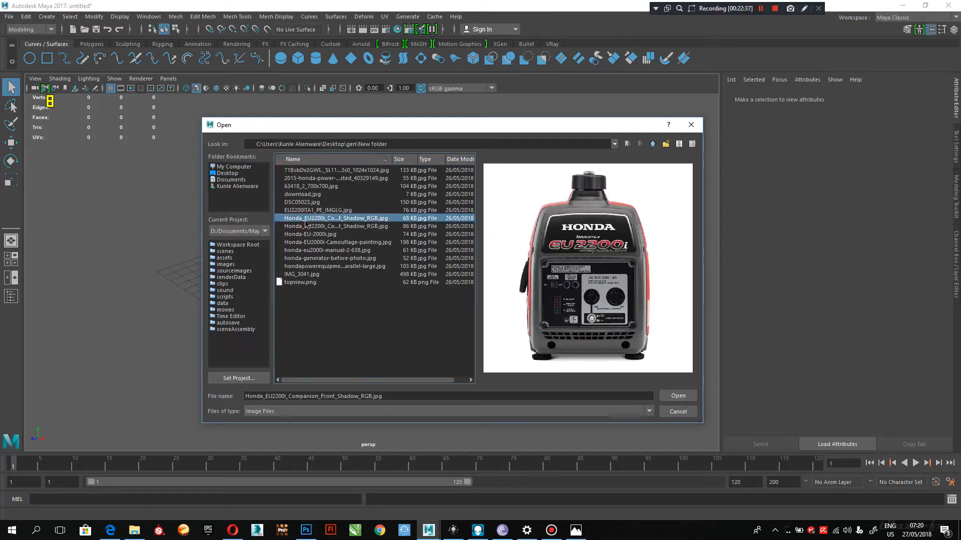
key(Down)
key(Down)
key(Down)
key(Down)
key(Down)
key(Down)
key(Down)
key(Down)
key(Up)
key(Up)
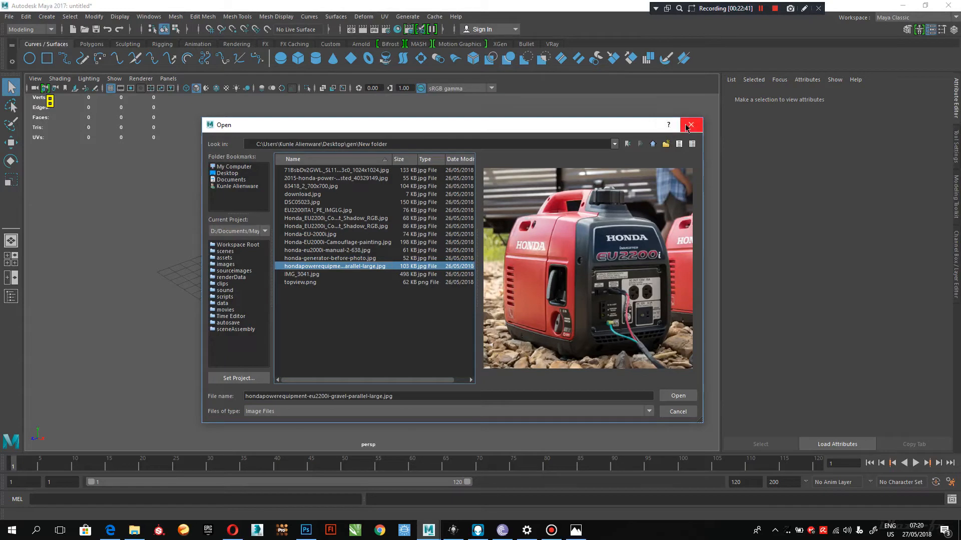
click(690, 125)
Step: Maximize the front view and start adding an image plane from the folder Desktop\gen\New folder
key(space)
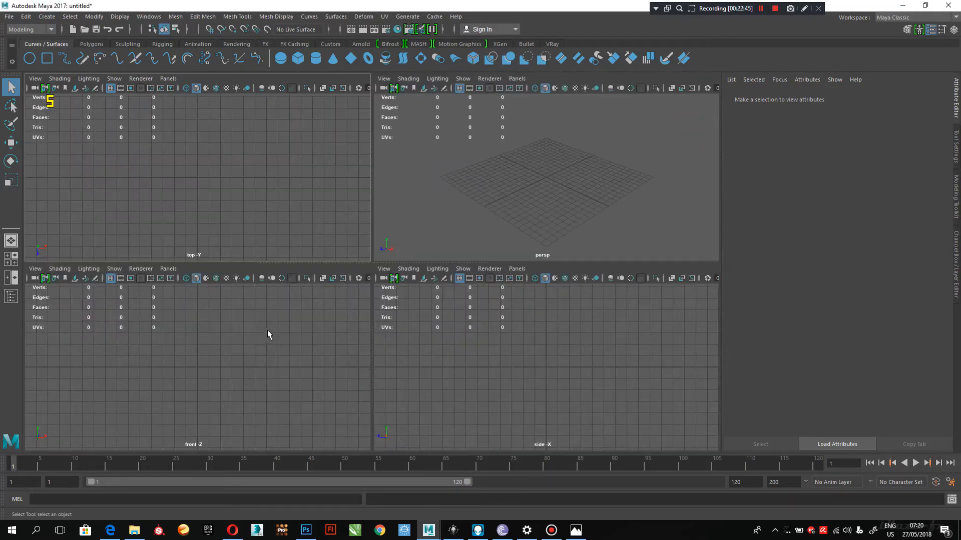
key(space)
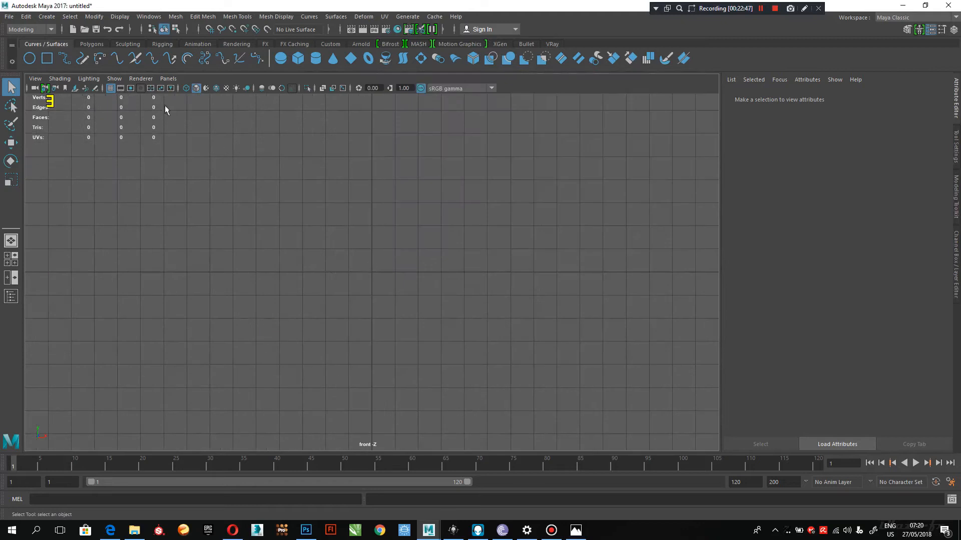
click(71, 89)
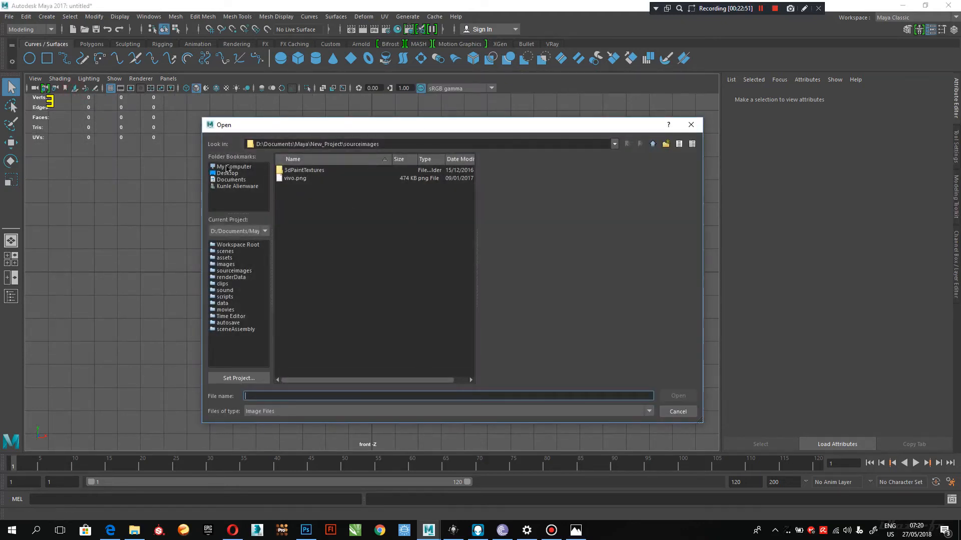
click(227, 173)
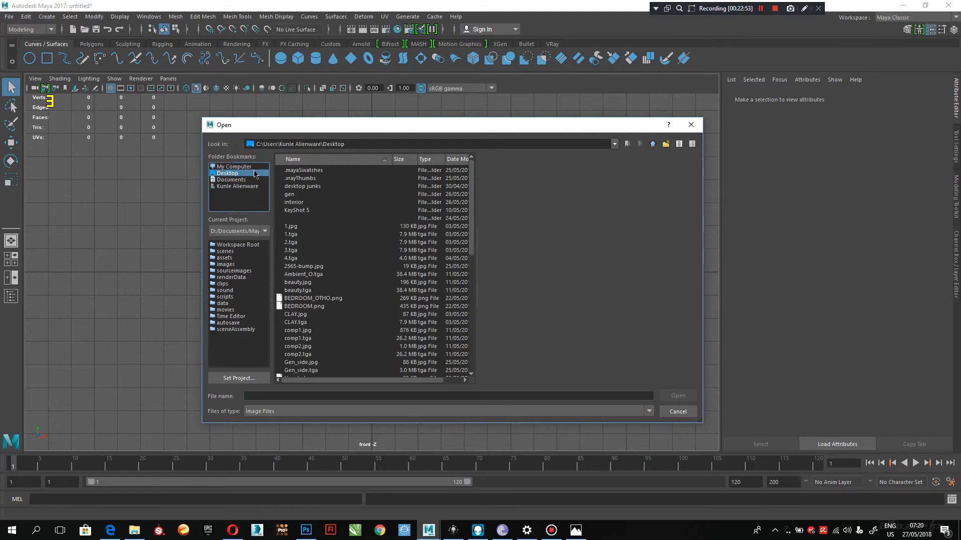
click(289, 196)
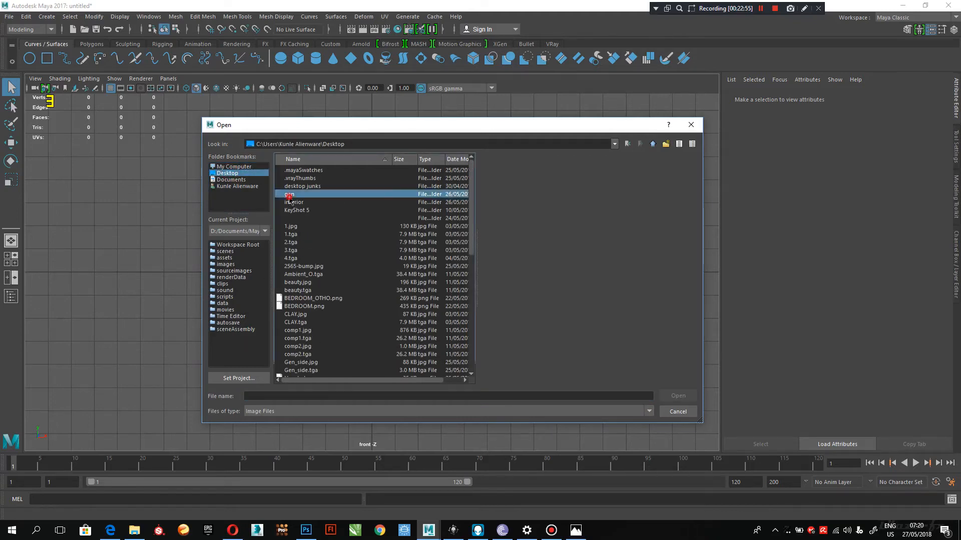
double_click(289, 195)
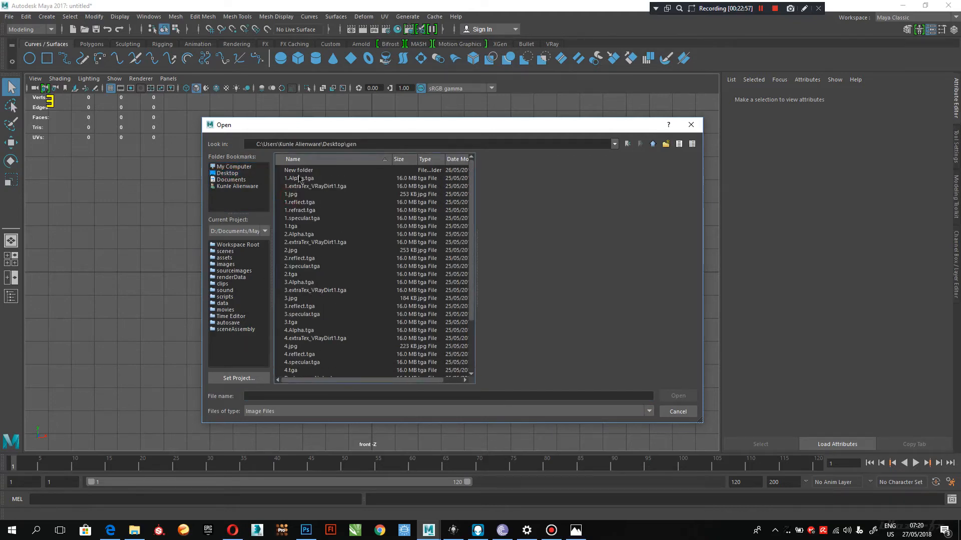
double_click(300, 171)
Step: Load Honda_EU2200i_Companion_Front_Shadow_RGB.jpg as the image plane of the front view
click(305, 244)
key(Down)
key(Down)
key(Down)
key(Down)
key(Up)
key(Up)
key(Up)
key(Up)
key(Up)
key(Up)
key(Up)
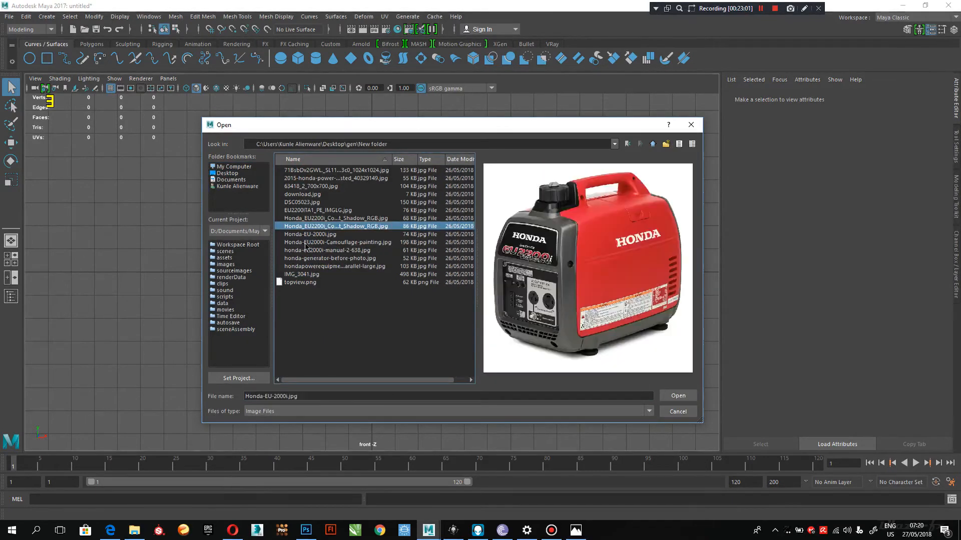
key(Return)
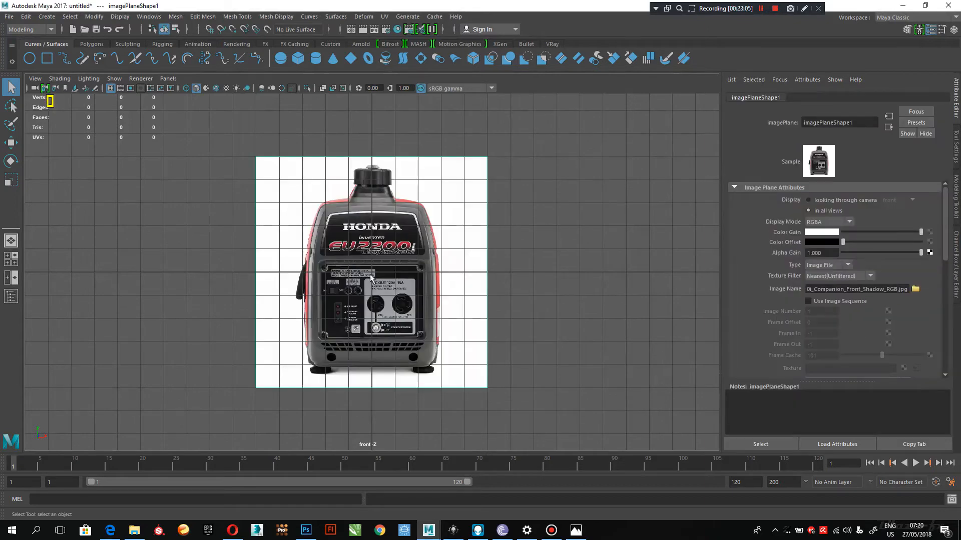
Step: Lower the front image plane's Color Gain slightly to a light grey, dimming the reference photo
scroll(373, 271, up, 6)
scroll(373, 271, down, 7)
scroll(372, 270, up, 4)
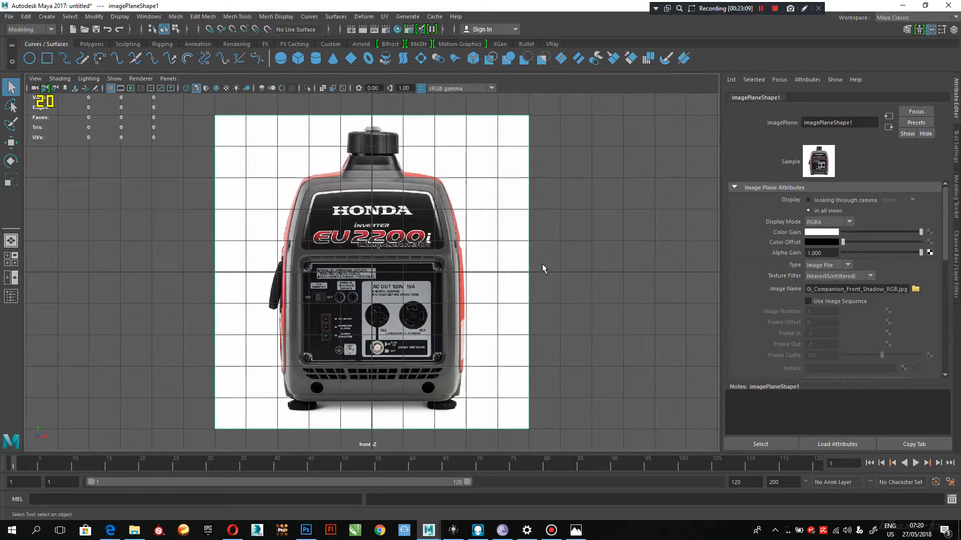
scroll(452, 301, up, 4)
scroll(425, 280, down, 6)
scroll(404, 260, up, 2)
scroll(404, 265, up, 1)
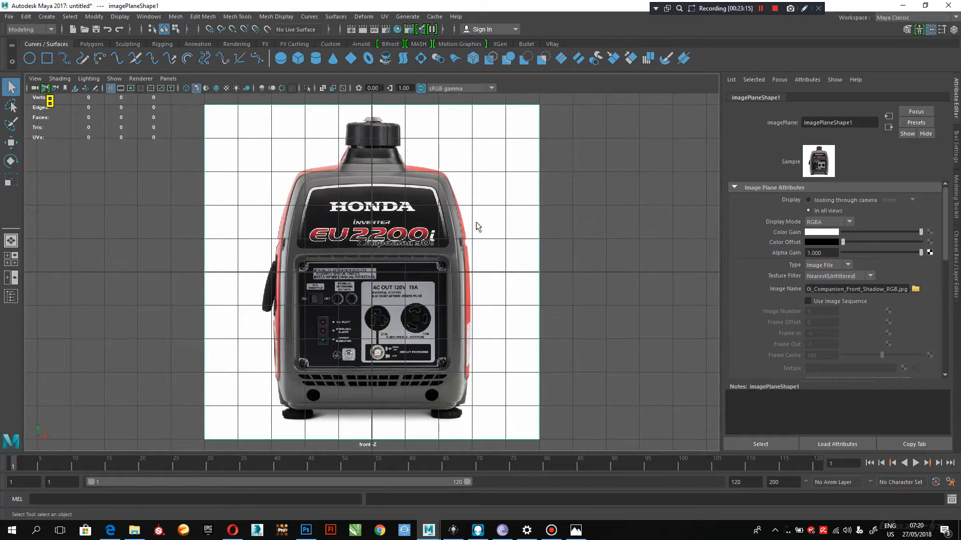
scroll(461, 224, down, 1)
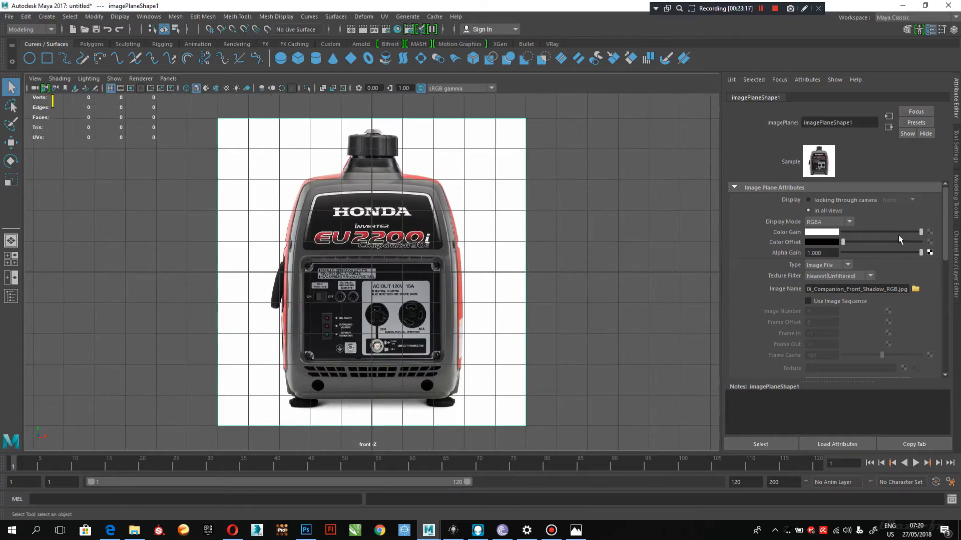
mouse_move(919, 233)
mouse_down()
mouse_move(884, 235)
mouse_move(905, 232)
mouse_up()
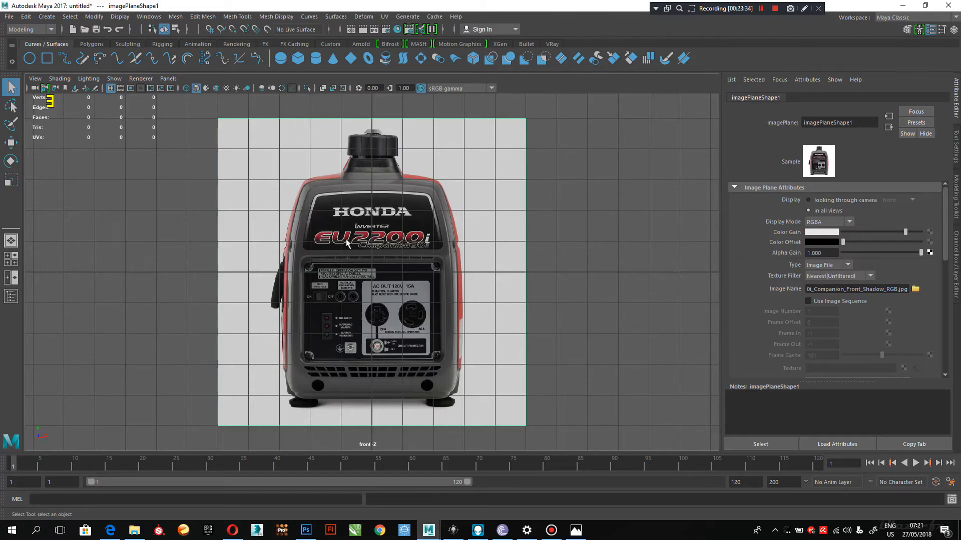
scroll(348, 236, up, 2)
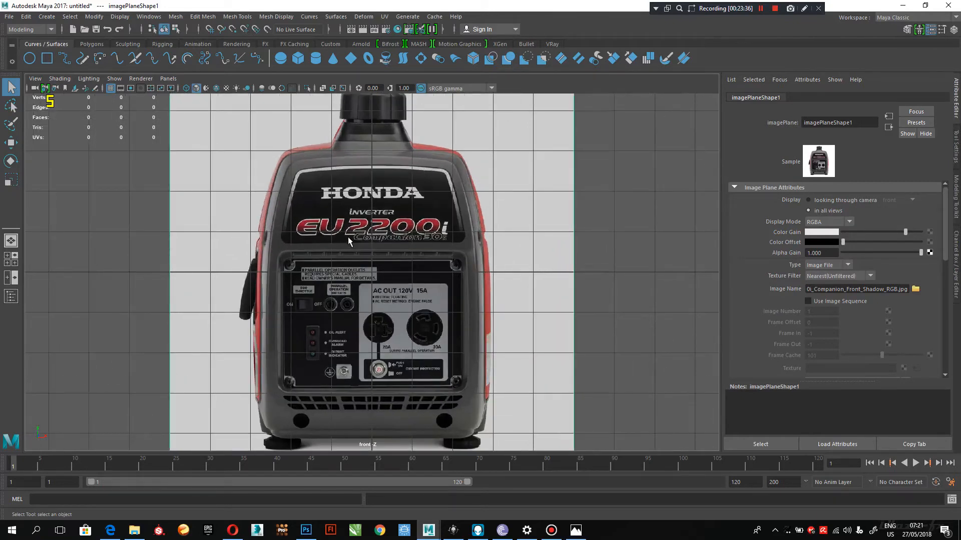
Step: Open Honda_EU2200i_Companion_Front_Shadow_RGB.jpg from the Desktop\gen\New folder in Photoshop
scroll(347, 236, down, 3)
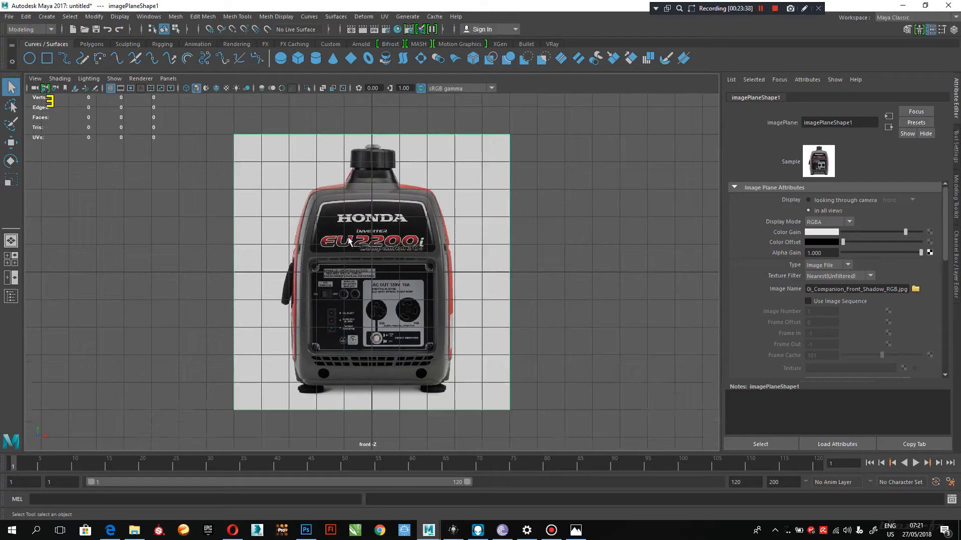
click(134, 531)
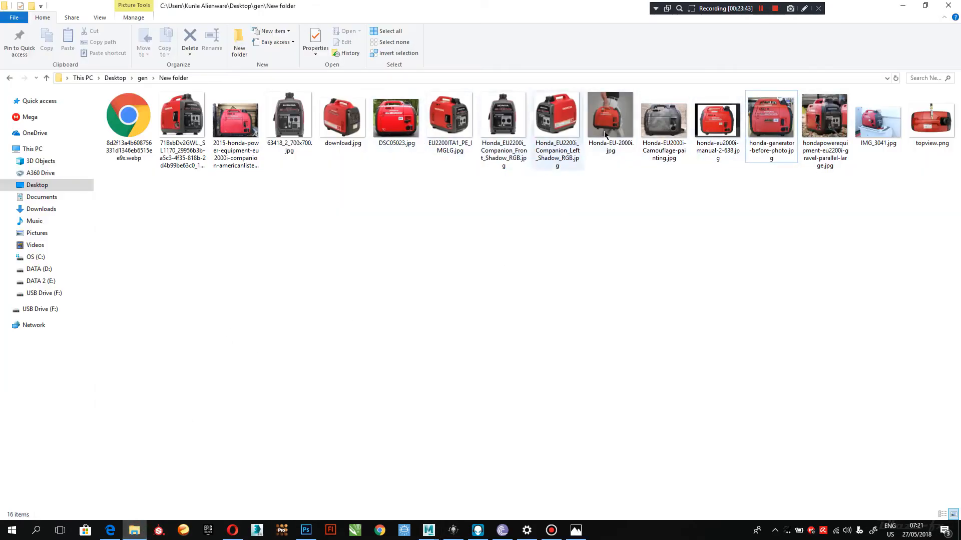
click(515, 116)
right_click(515, 117)
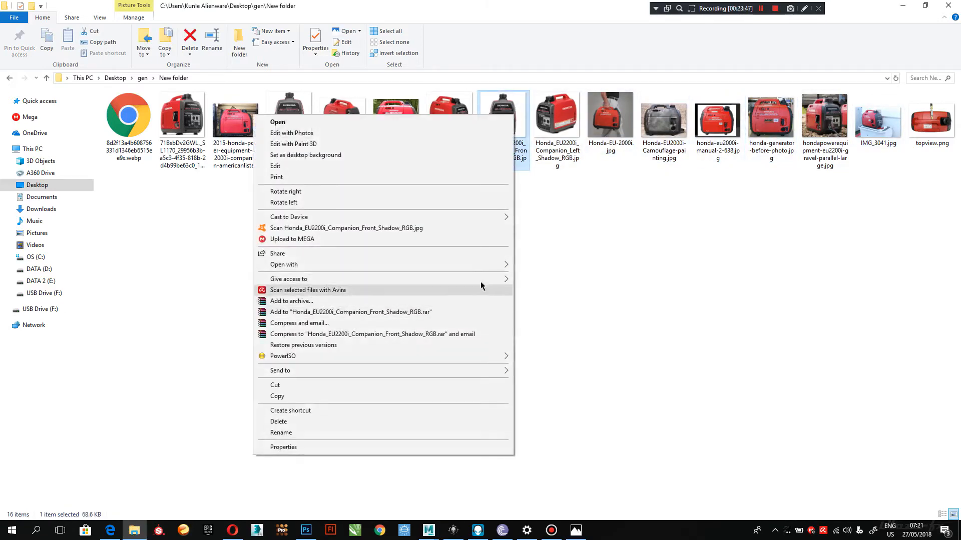
mouse_move(466, 265)
click(203, 285)
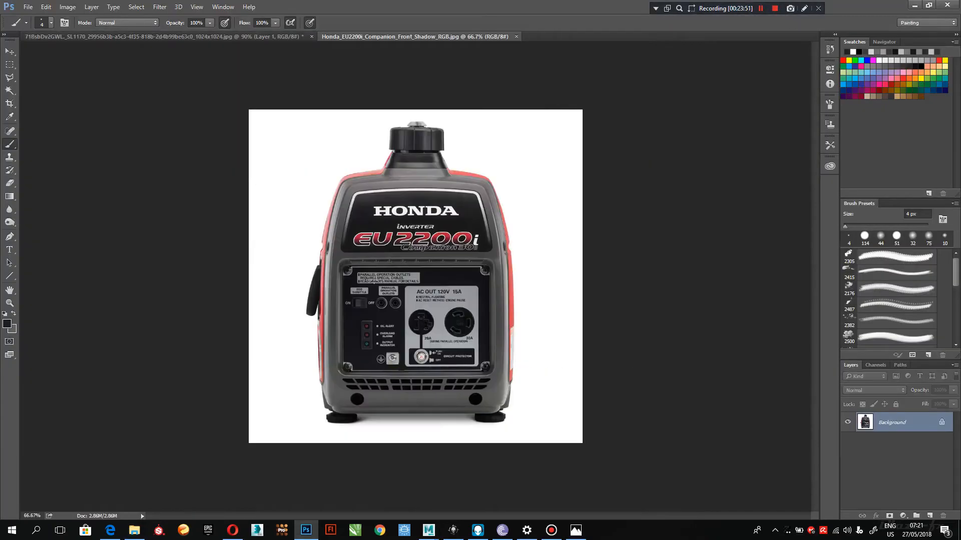
Step: Convert the Background into a regular layer and delete the white area around the generator using a Magic Wand selection, then clear the selection
click(11, 89)
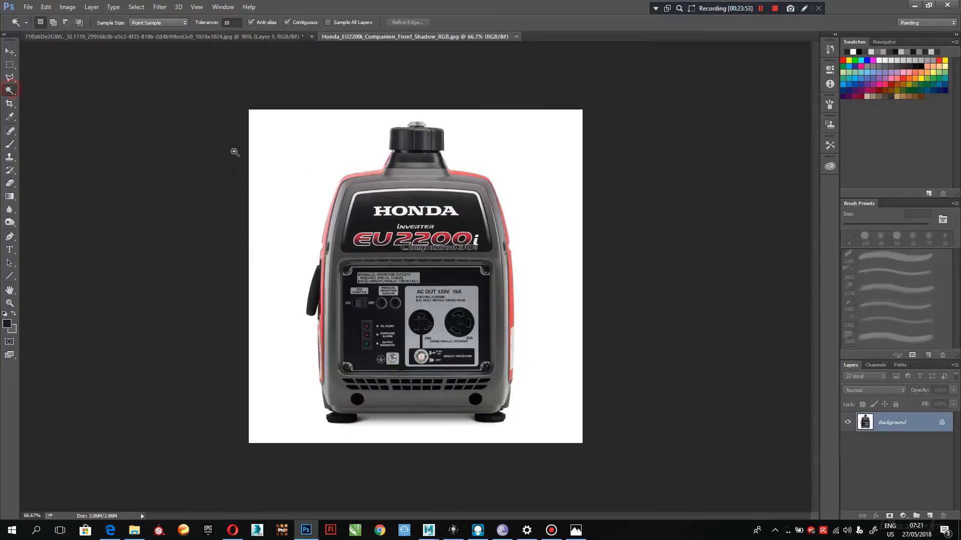
click(260, 145)
double_click(890, 423)
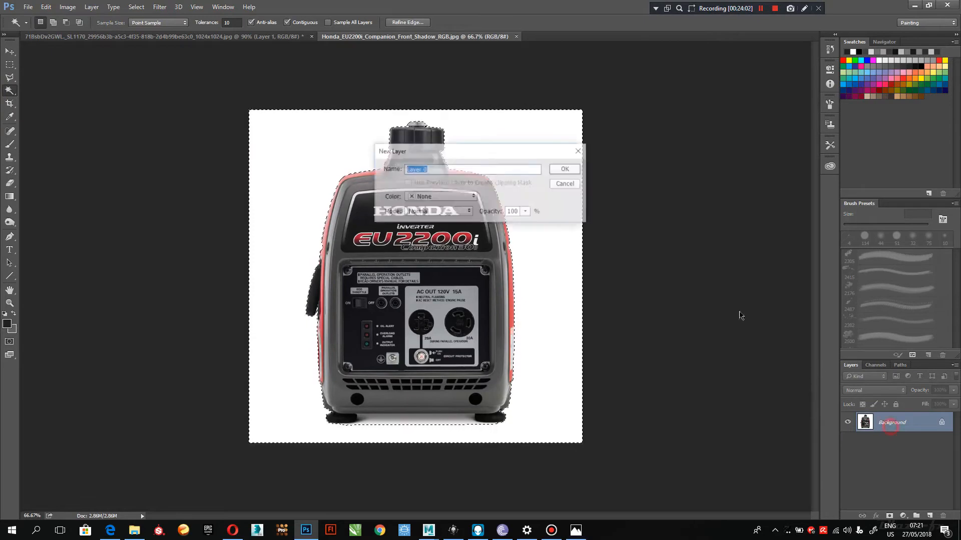
click(569, 170)
key(Delete)
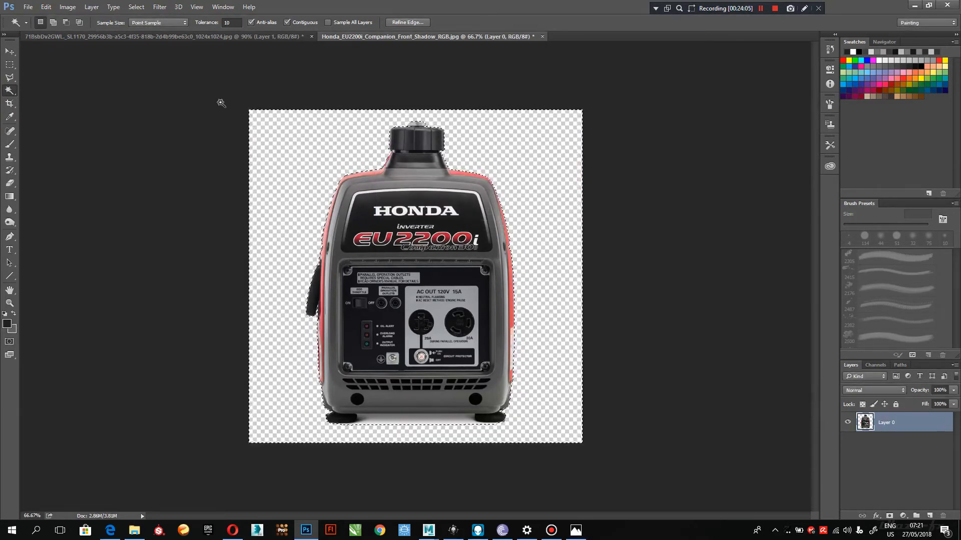
key(super)
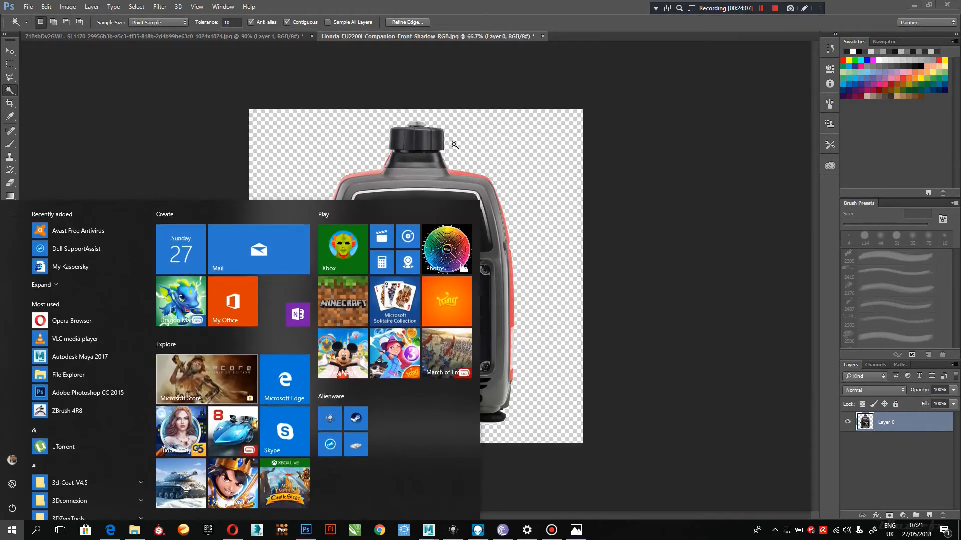
key(super)
key(ctrl+d)
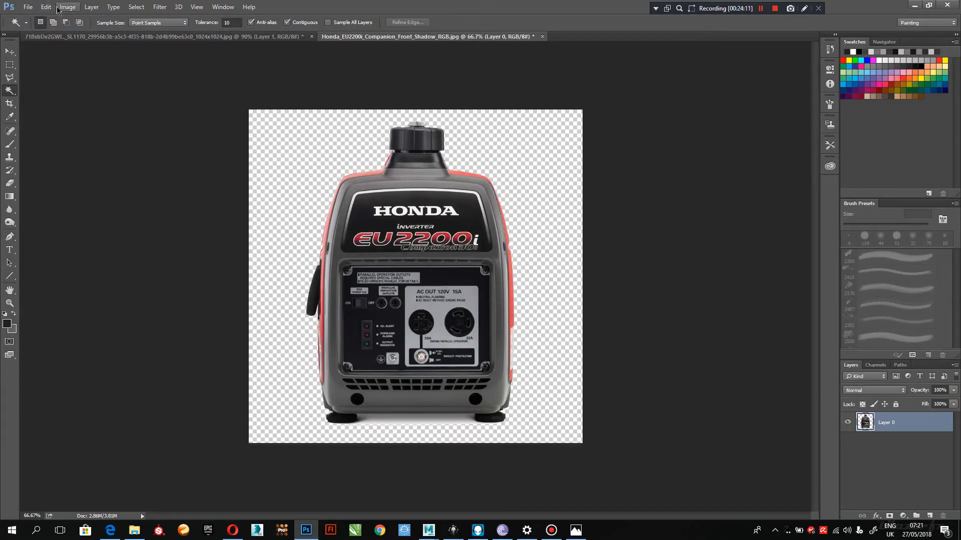
Step: Save a PNG copy named Honda_EU2200i_Companion_Front_Shadow_RGB.png in the same folder, with smallest compression and no interlacing
click(31, 7)
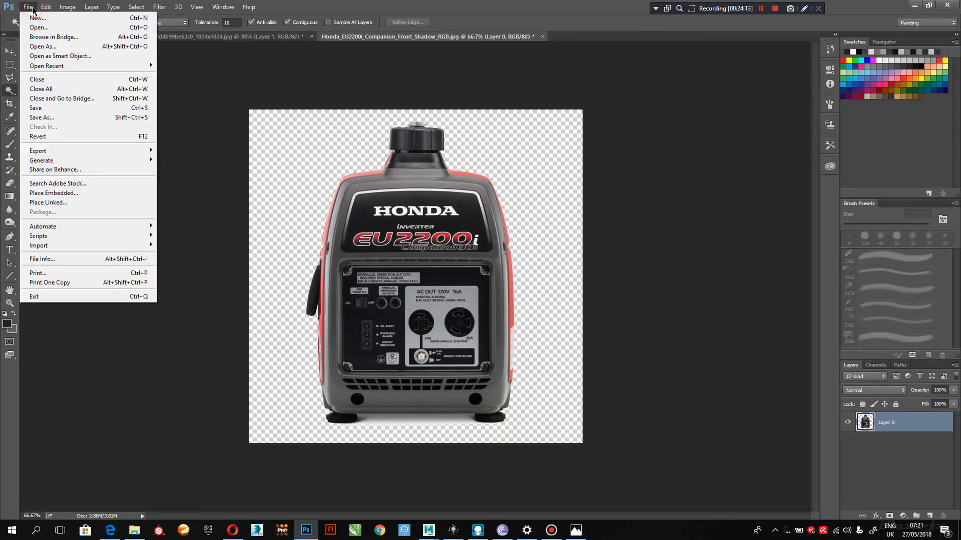
click(55, 117)
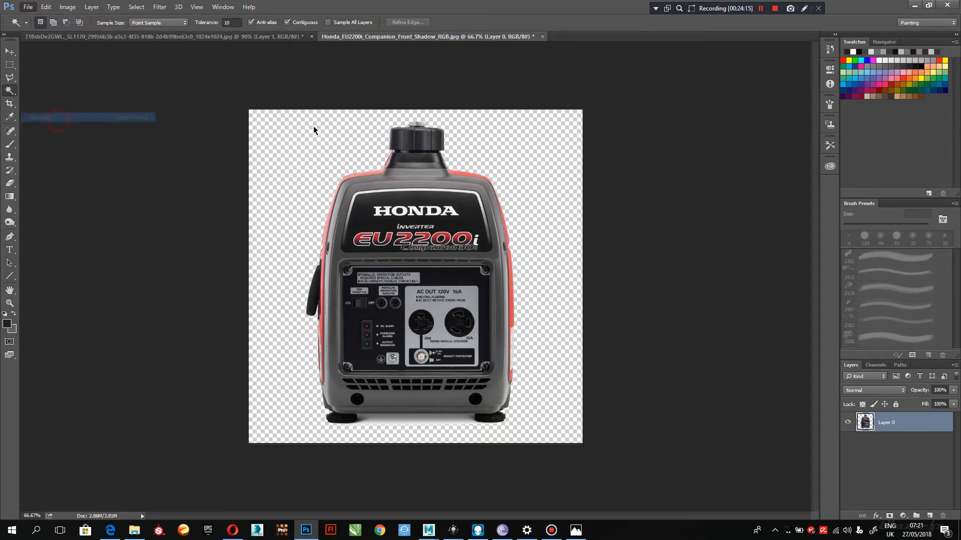
click(400, 276)
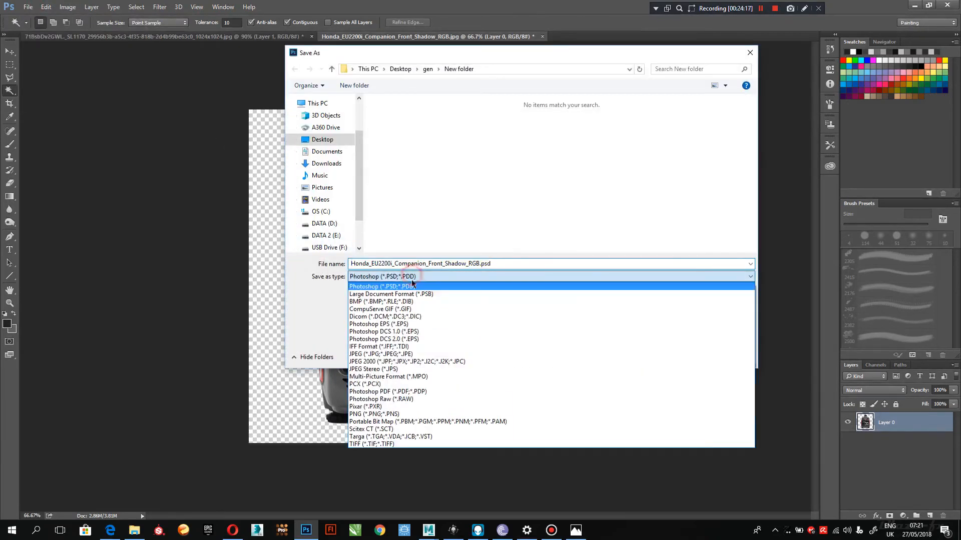
click(379, 414)
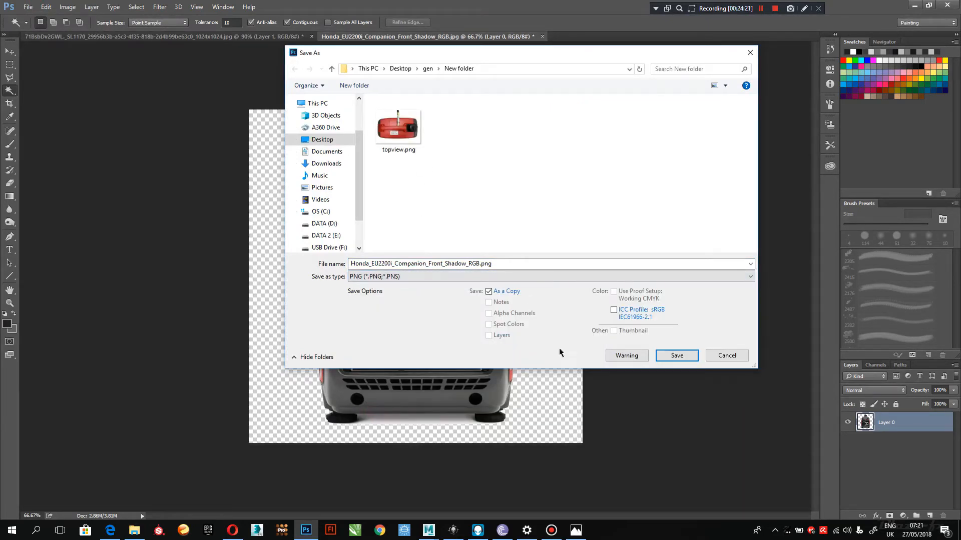
click(675, 355)
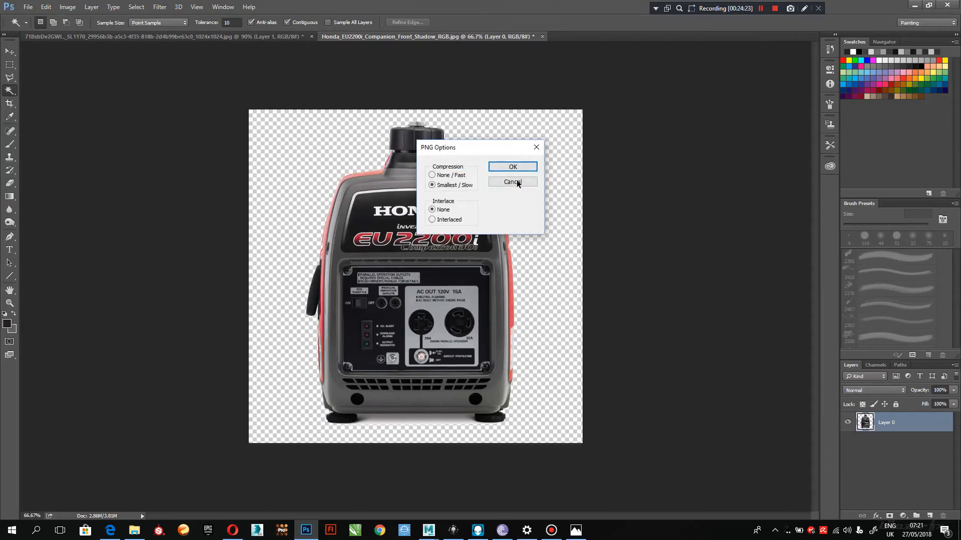
click(513, 166)
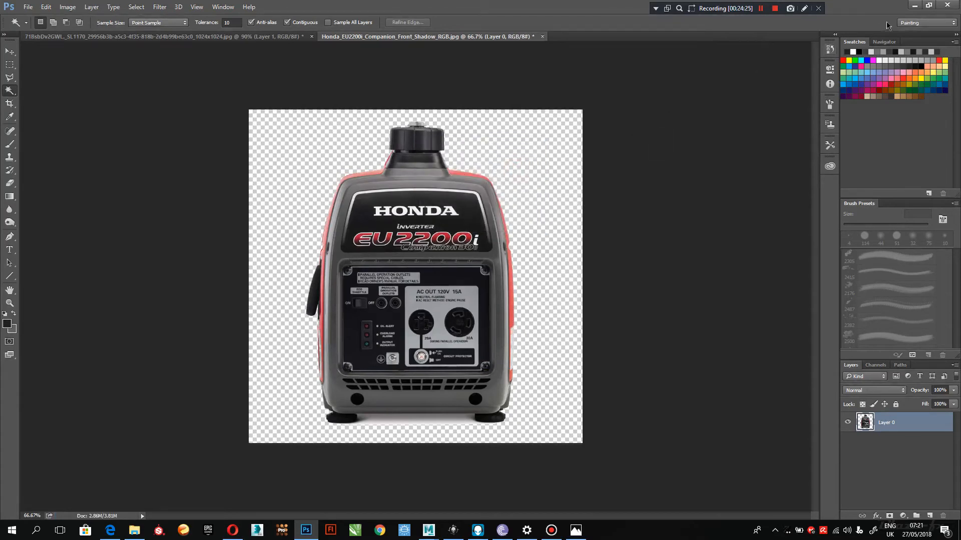
Step: Switch back to Maya and browse to Desktop\gen\New folder for a replacement image for the front image plane
click(909, 6)
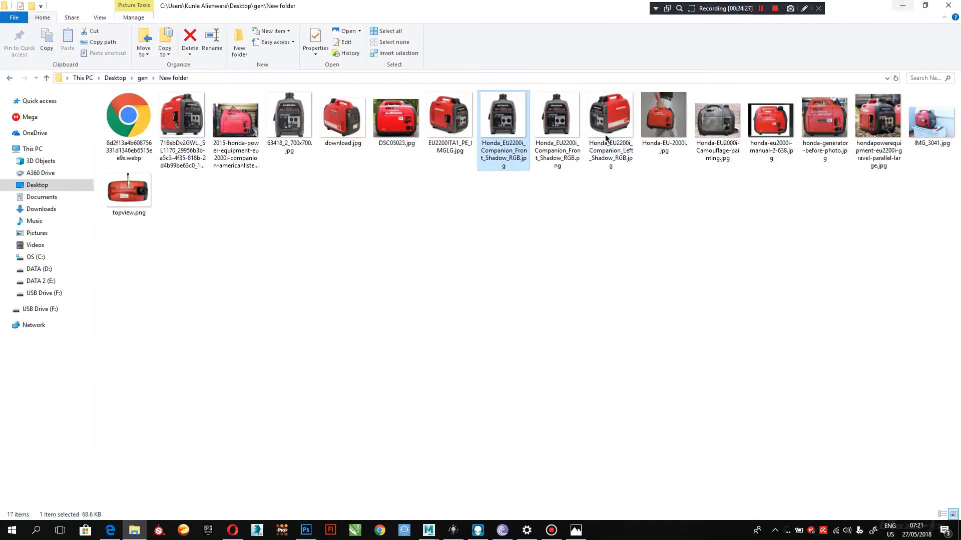
click(583, 261)
mouse_move(429, 530)
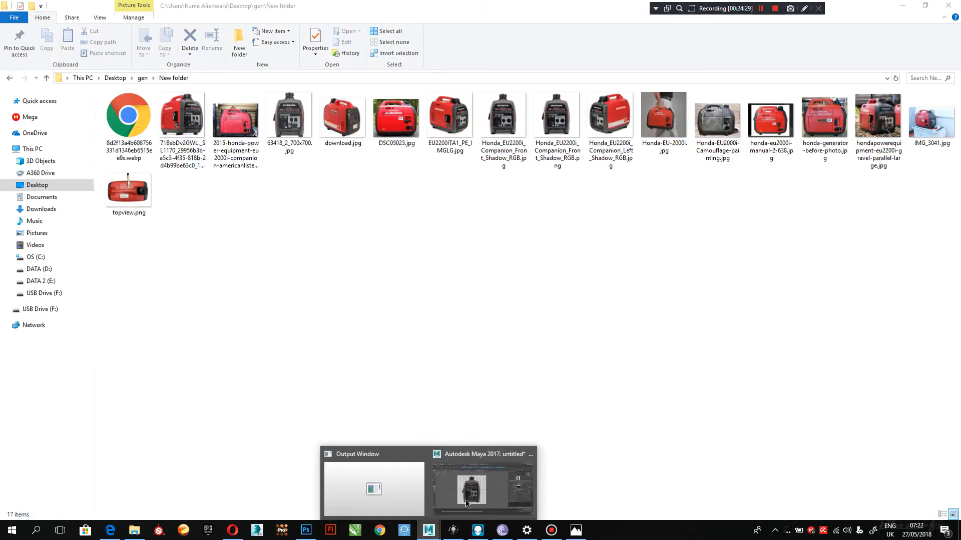
click(458, 483)
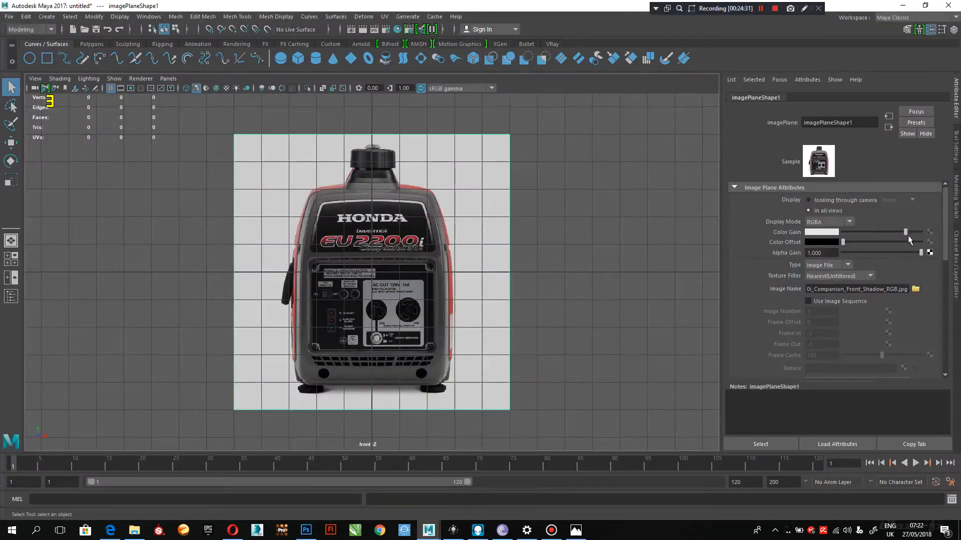
click(916, 290)
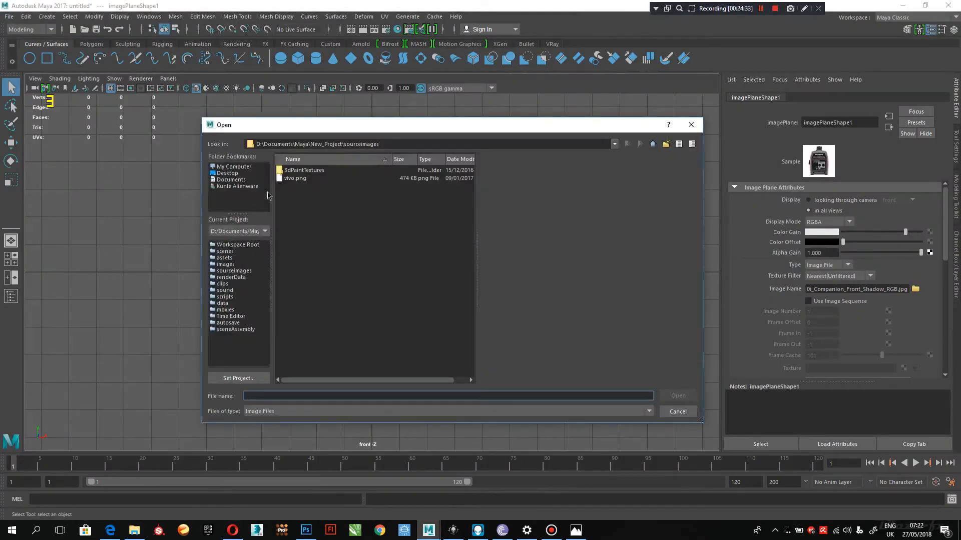
click(227, 173)
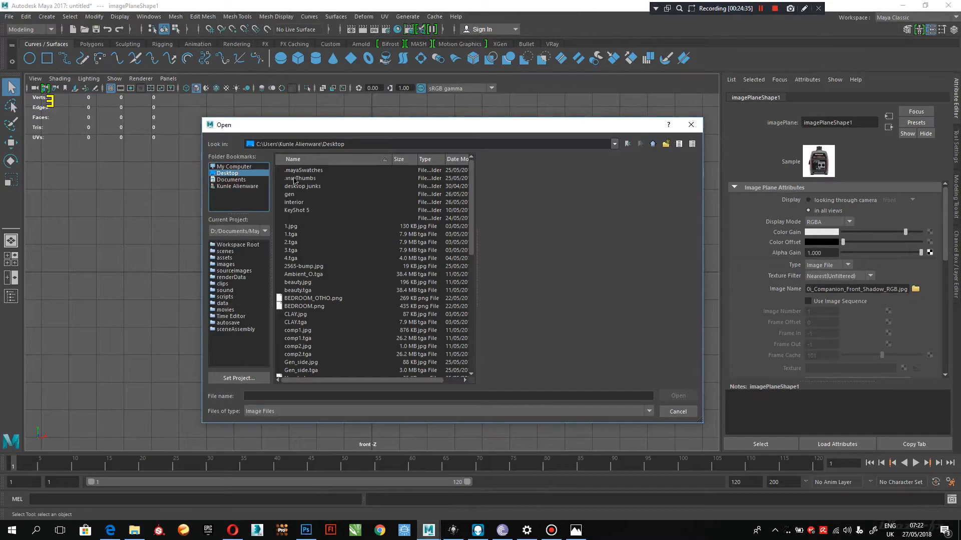
double_click(291, 195)
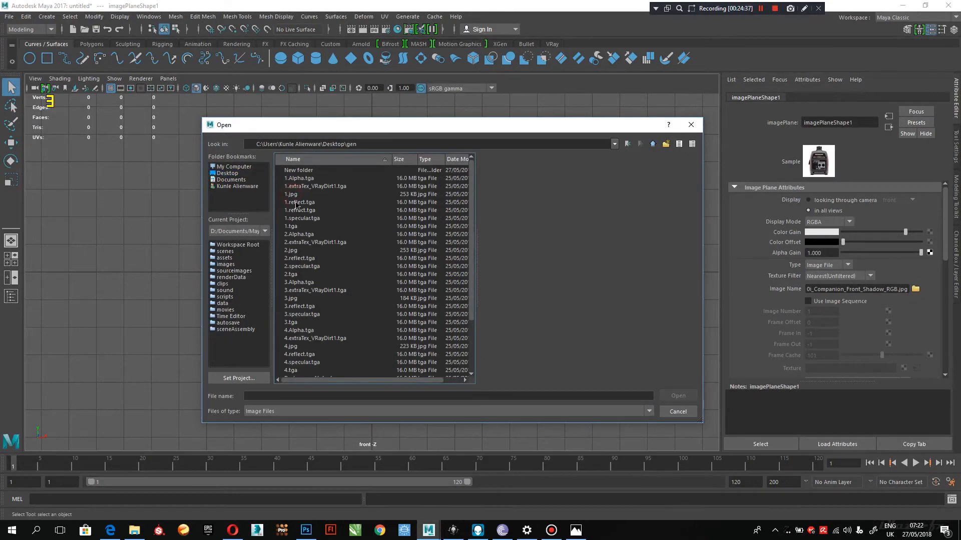
double_click(301, 170)
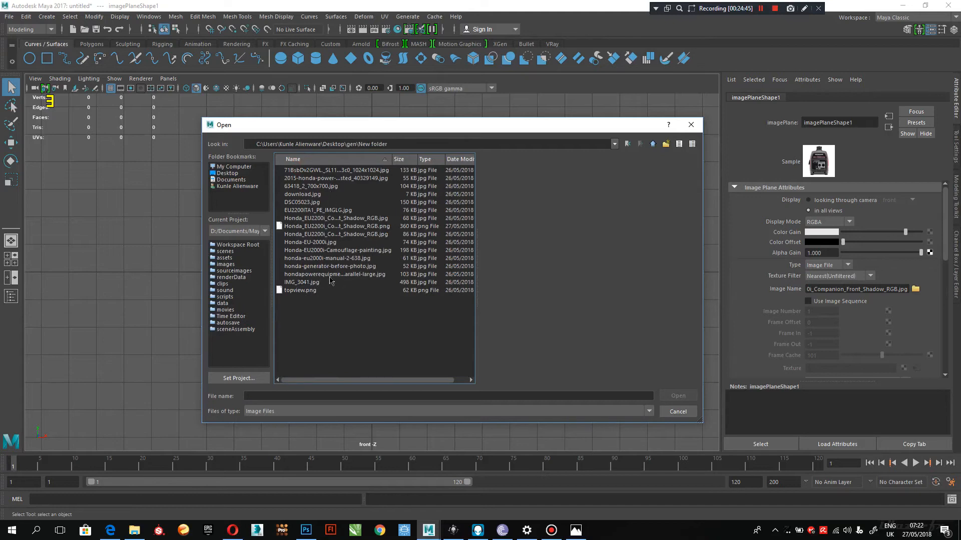
Step: Preview the reference images in the folder one after another to look for the front-view cut-out
click(350, 178)
key(Down)
key(Down)
key(Down)
key(Down)
key(Down)
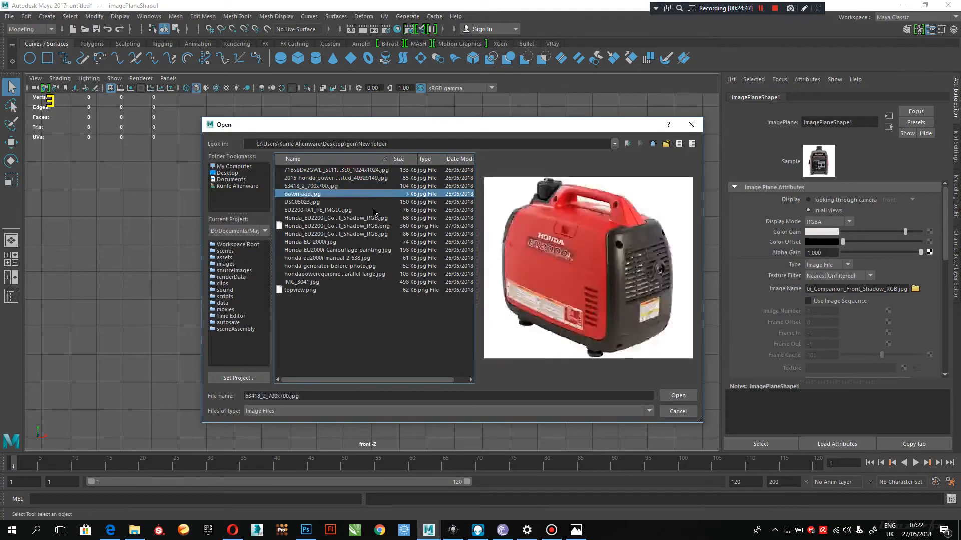
key(Down)
key(Down)
key(Down)
key(Down)
key(Down)
key(Down)
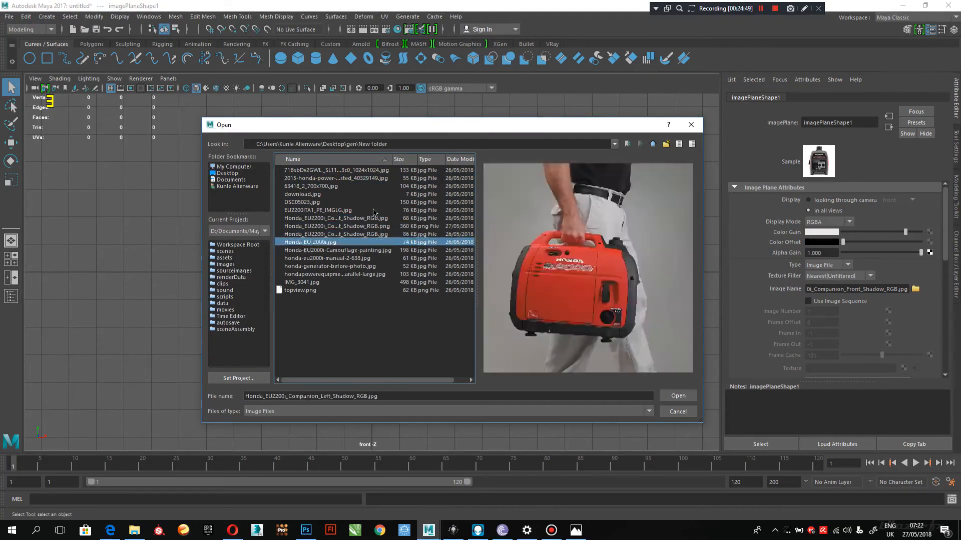
key(Down)
key(Down)
key(Down)
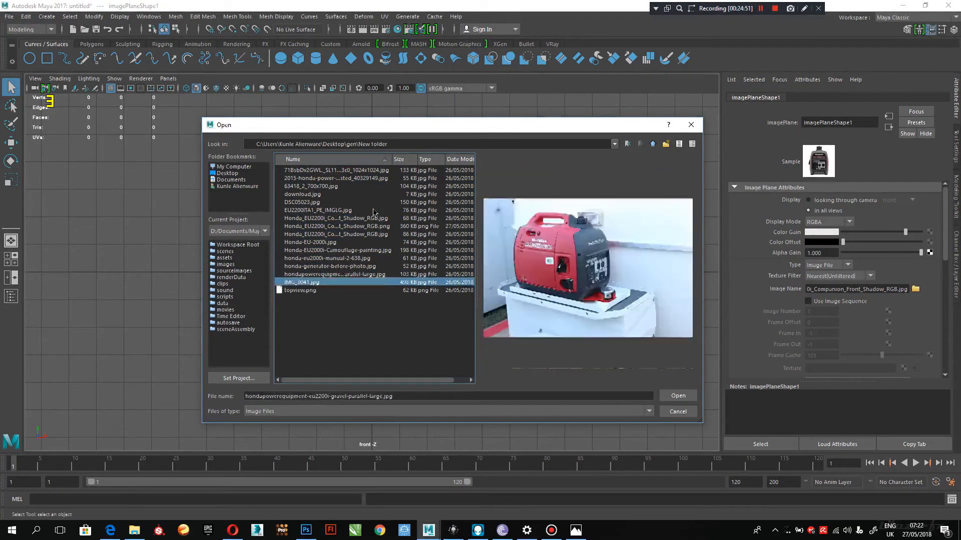
key(Up)
key(Up)
key(Up)
key(Up)
key(Up)
key(Up)
key(Up)
key(Up)
key(Up)
key(Up)
key(Up)
key(Up)
key(Up)
key(Up)
key(Up)
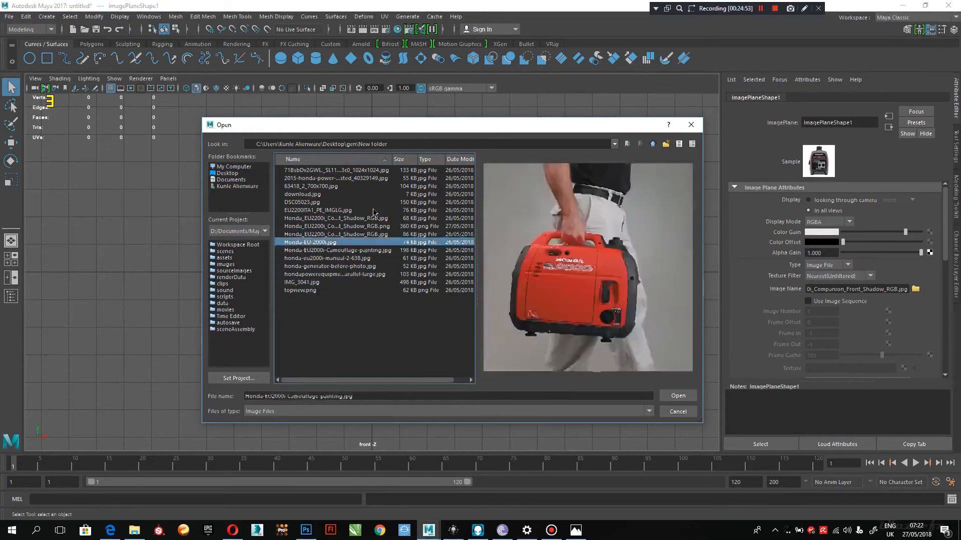
key(Down)
key(Down)
key(Down)
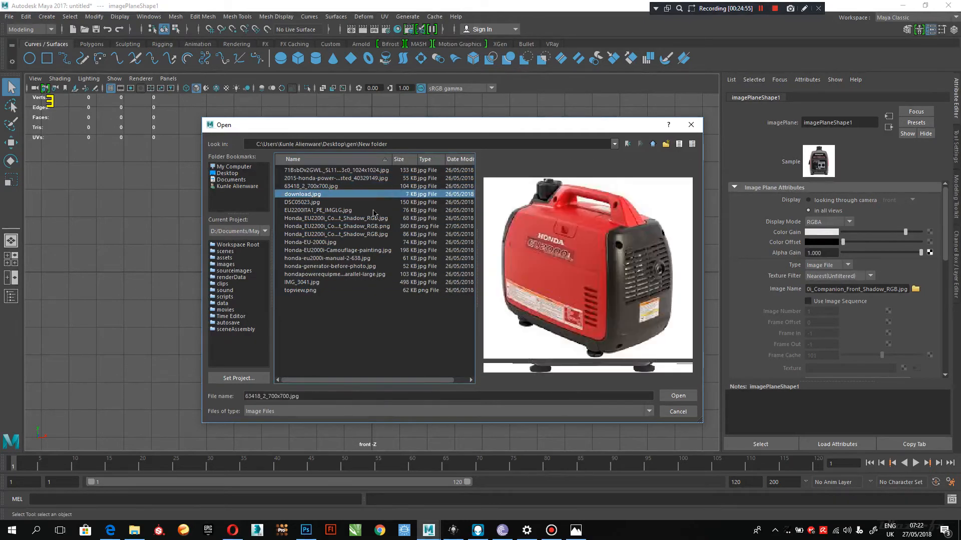
key(Down)
key(Down)
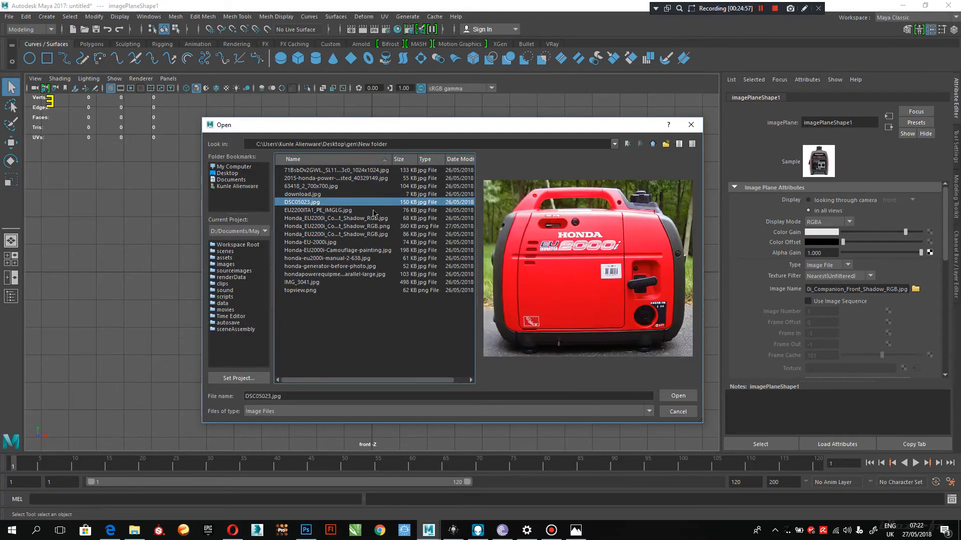
key(Down)
key(Down)
key(Down)
key(Down)
key(Down)
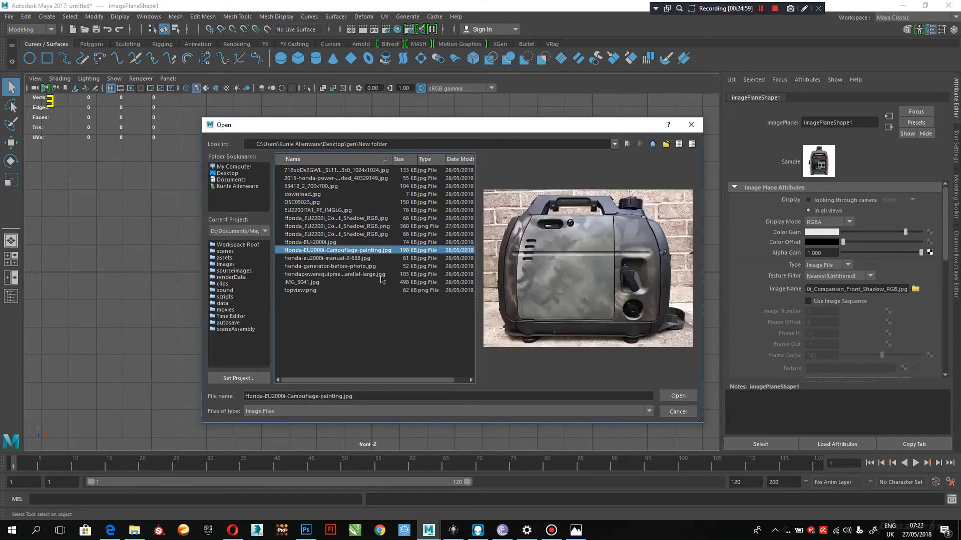
key(Down)
key(Down)
key(Down)
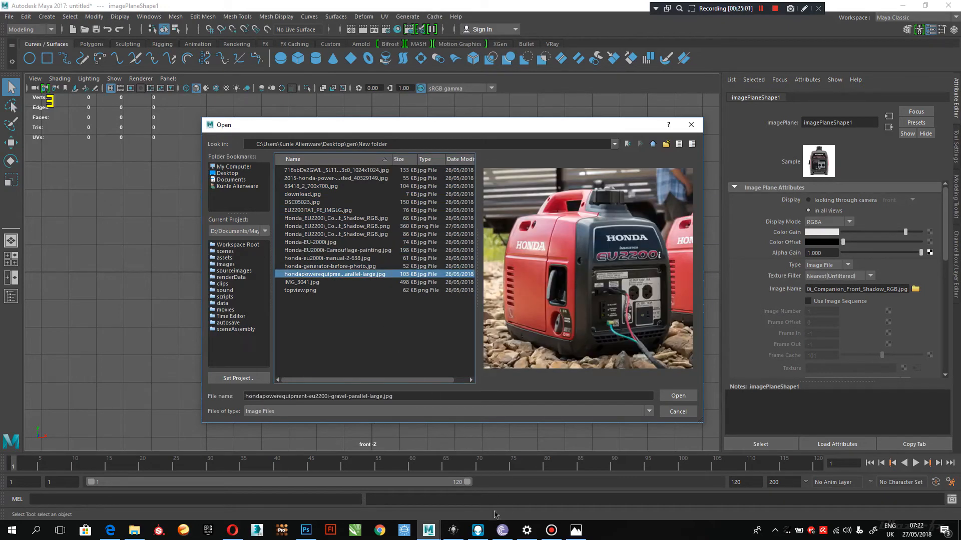
Step: Switch to Photoshop and save the cut-out again as a PNG copy over Honda_EU2200i_Companion_Front_Shadow_RGB.png in New folder
click(306, 530)
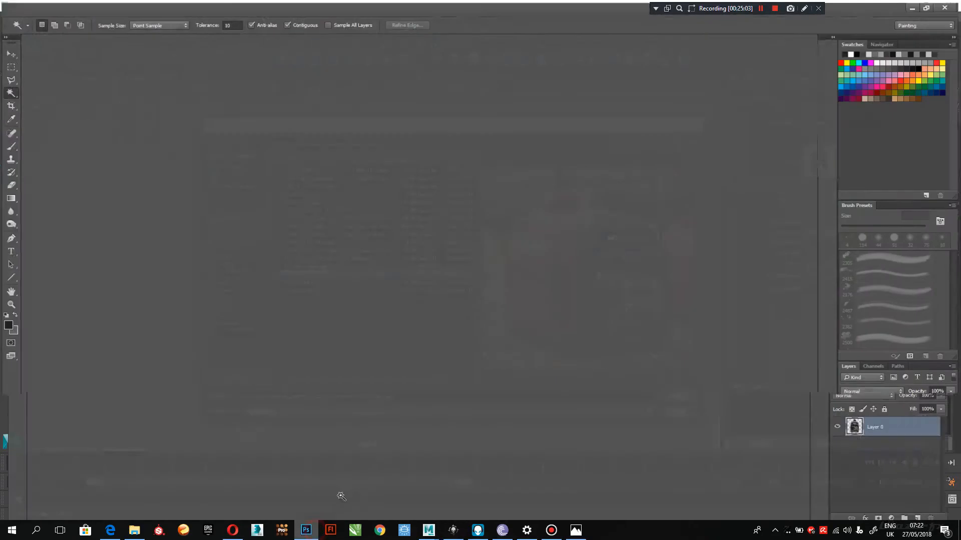
click(28, 7)
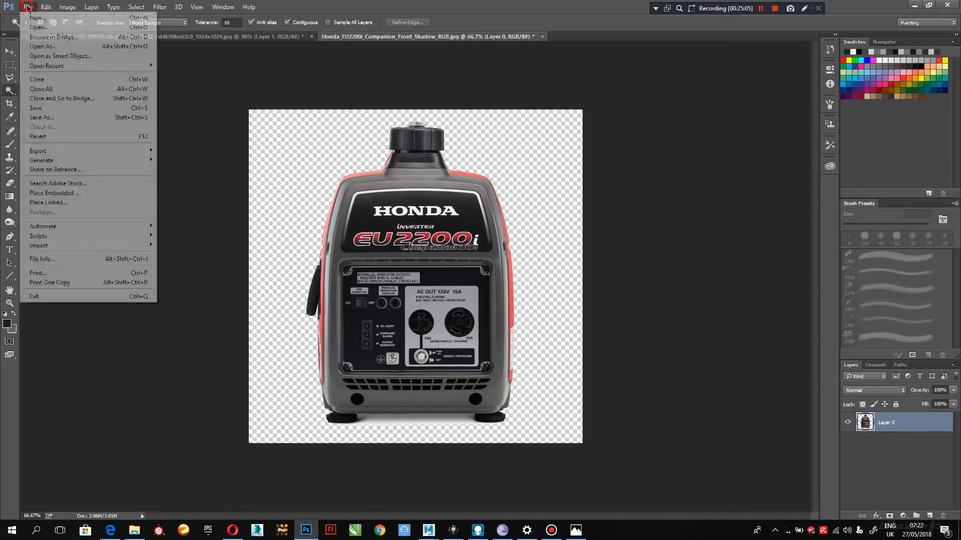
click(56, 115)
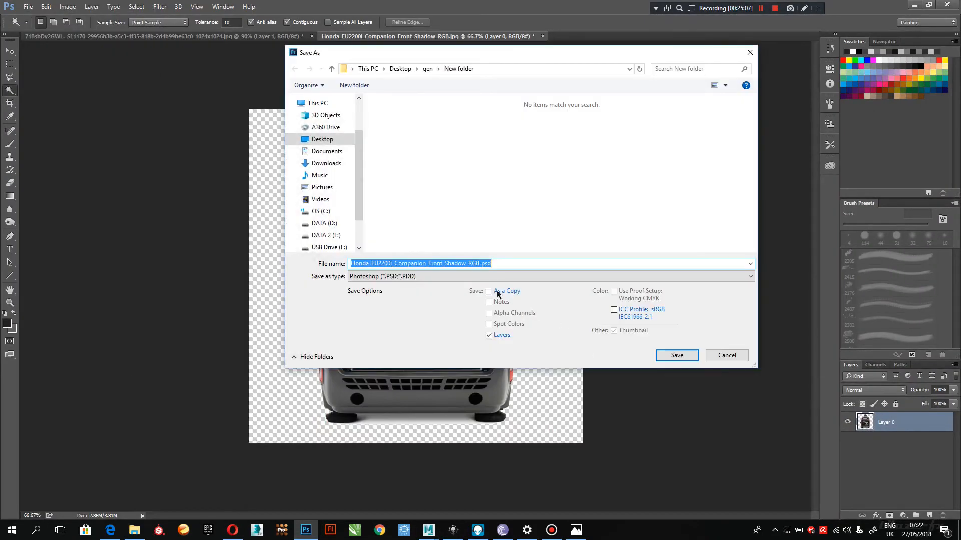
click(409, 277)
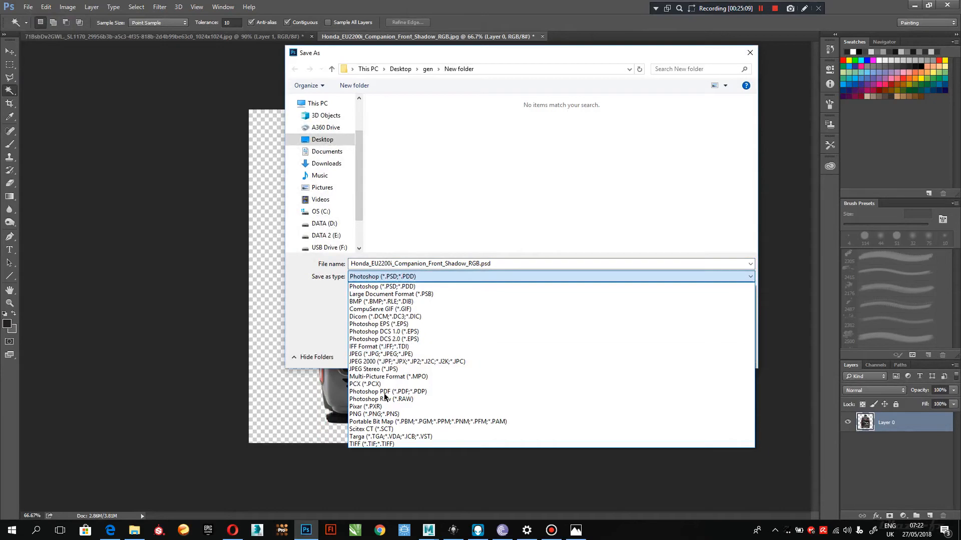
click(382, 414)
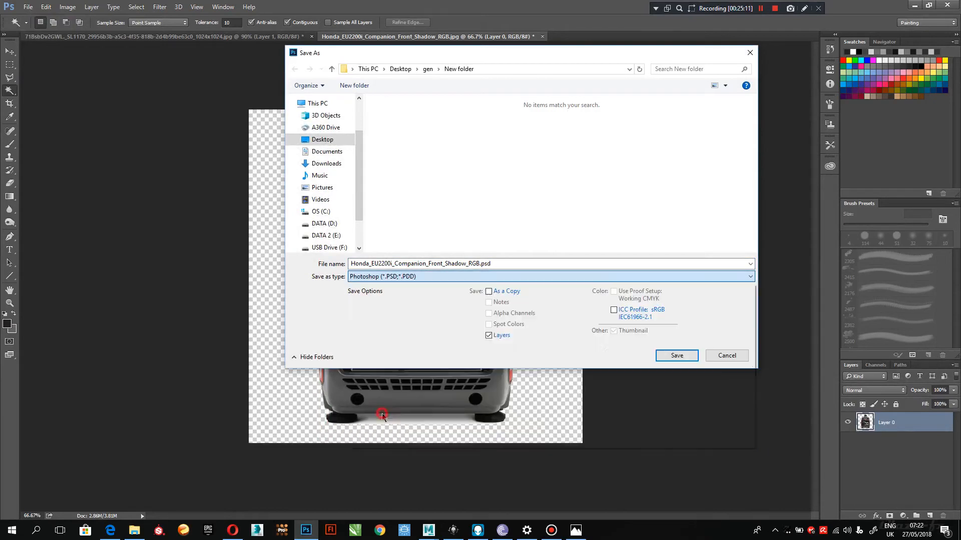
click(411, 142)
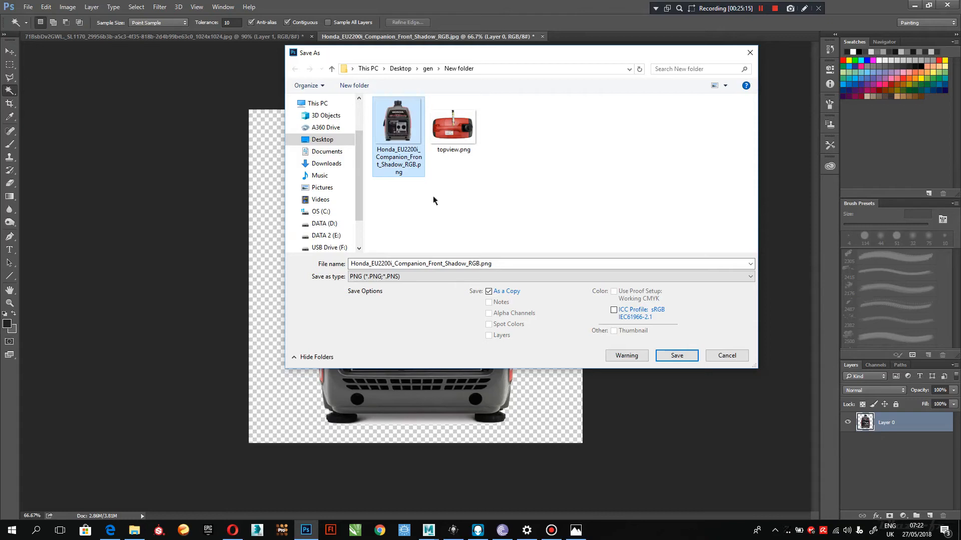
click(676, 355)
click(519, 264)
click(508, 165)
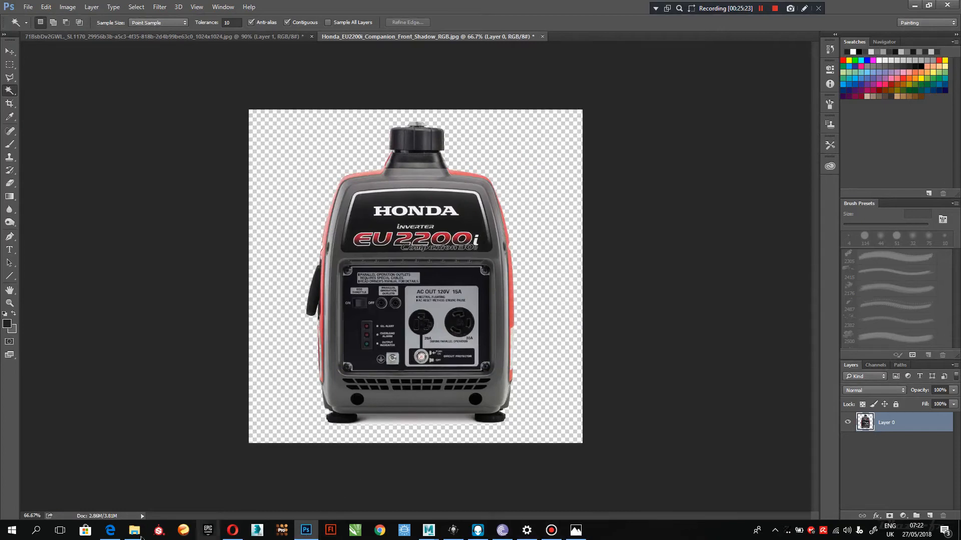
Step: Check the saved PNG in the reference folder in File Explorer and return to Maya
click(138, 536)
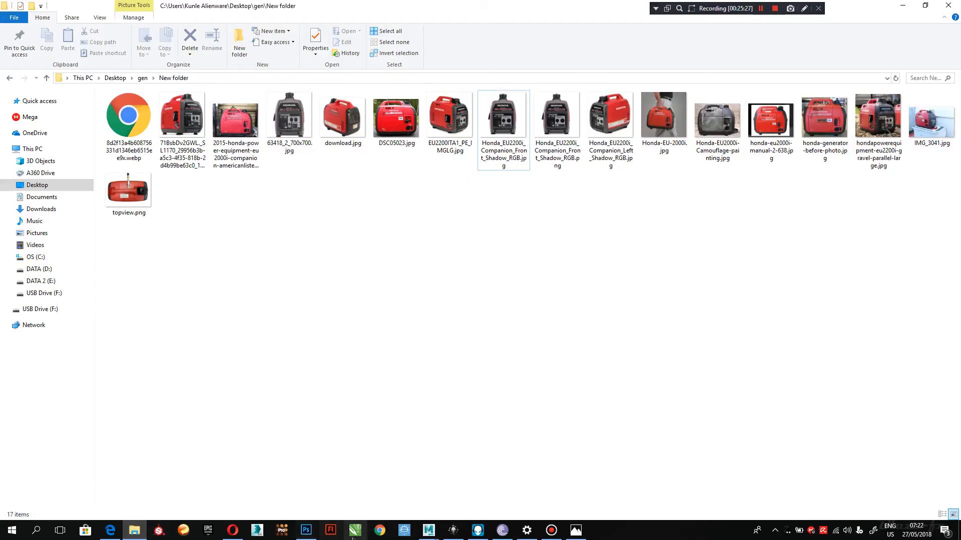
click(429, 531)
click(472, 500)
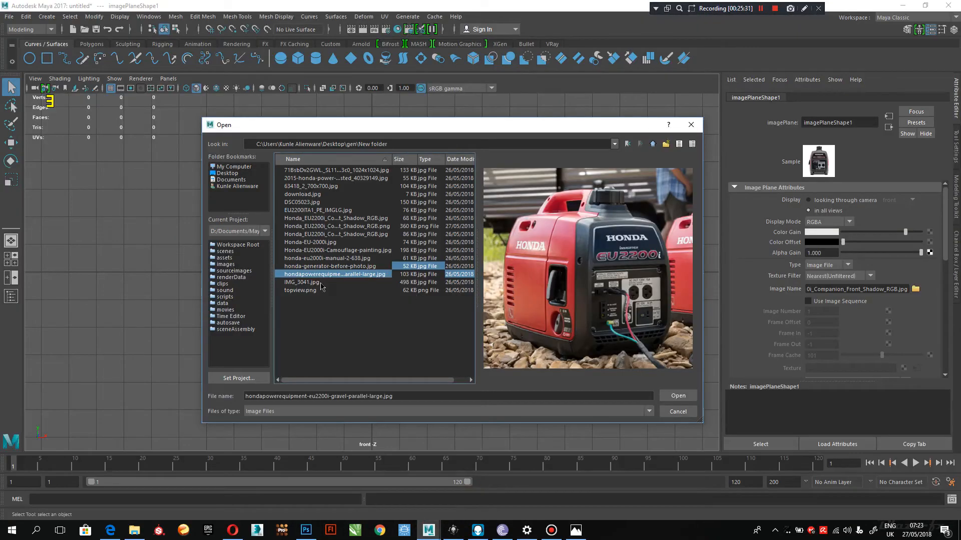
Step: Look through the reference image previews once more for the front PNG and cancel the image replacement
click(302, 282)
key(Up)
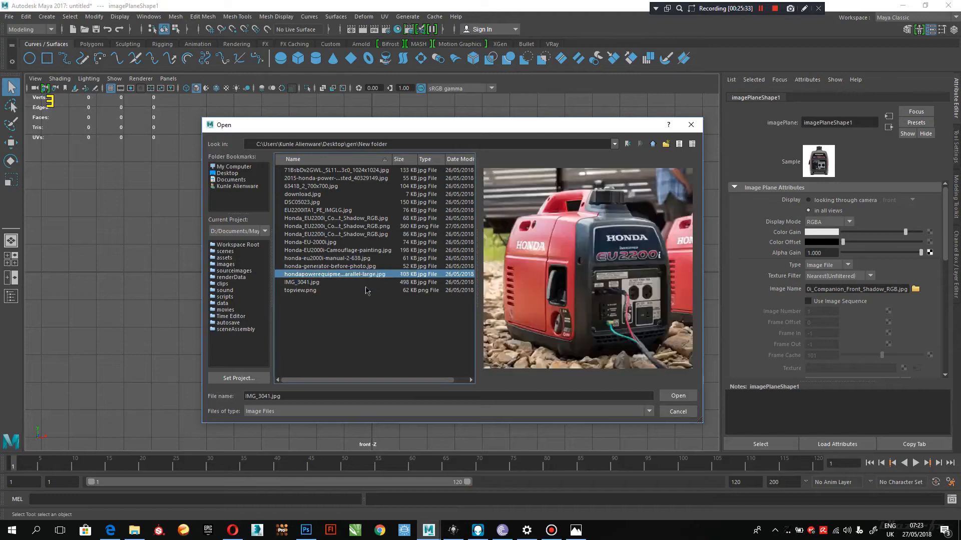
key(Up)
key(Up)
key(Down)
key(Down)
key(Down)
key(Down)
key(Up)
key(Up)
key(Up)
key(Up)
key(Up)
key(Up)
key(Up)
key(Up)
key(Up)
key(Up)
key(Up)
key(Up)
key(Up)
key(Up)
key(Up)
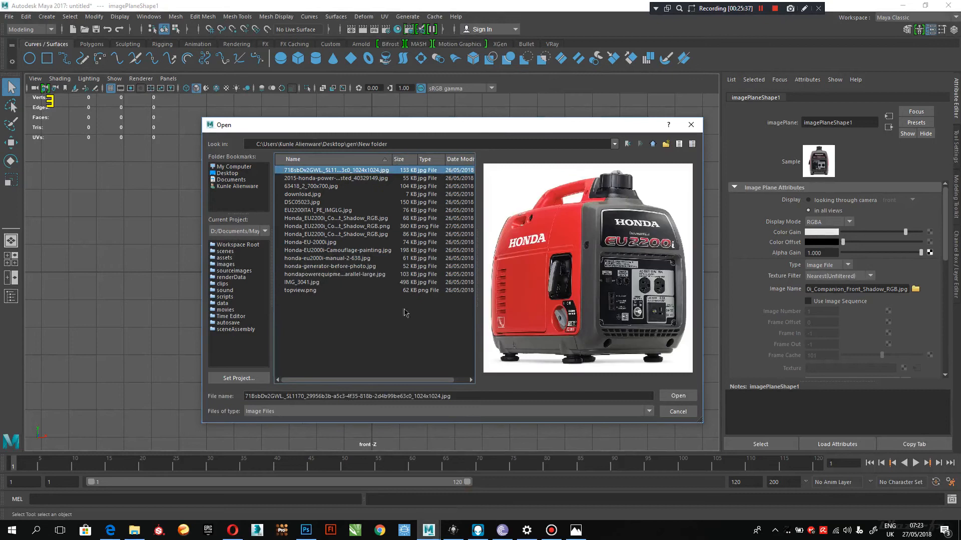
click(676, 411)
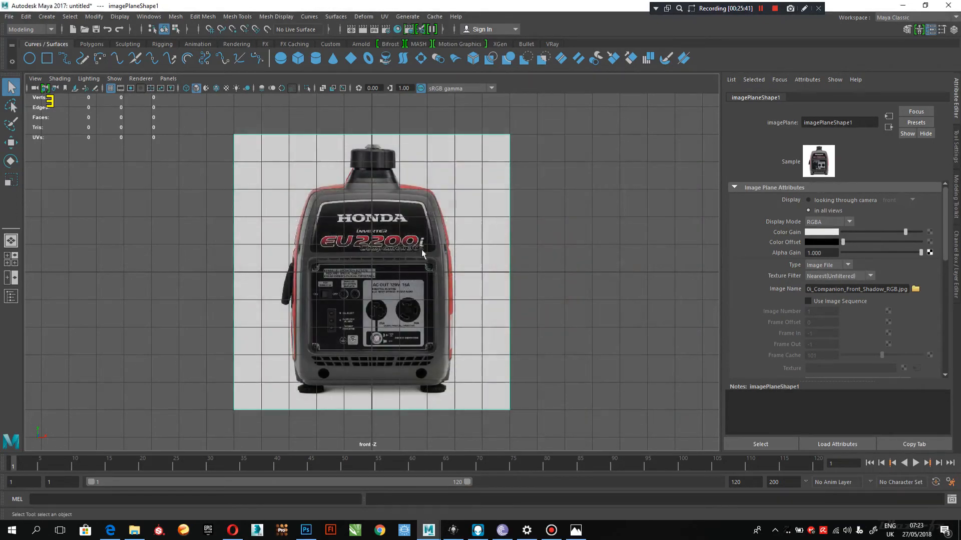
Step: Delete the existing front image plane and browse to Desktop\gen\New folder for a new front-view image plane
key(Delete)
click(519, 264)
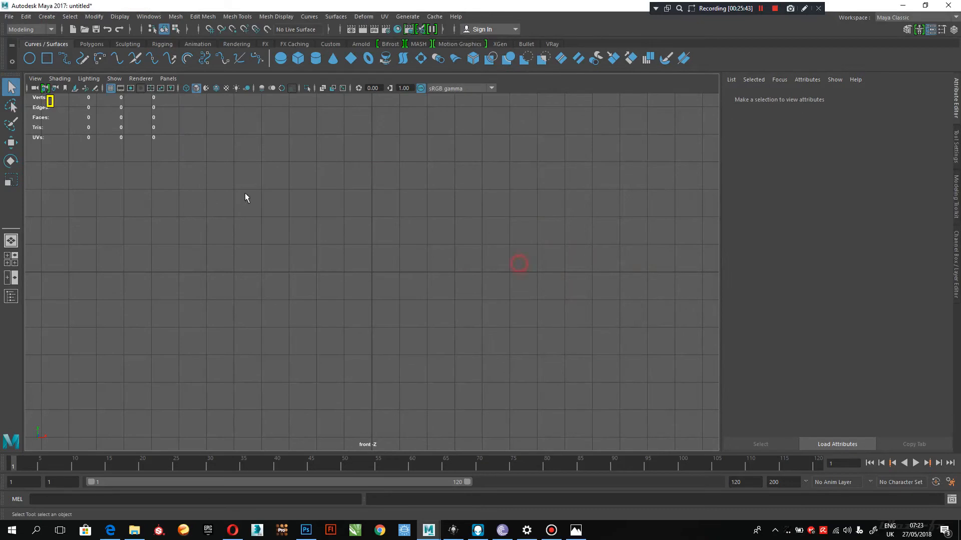
click(75, 89)
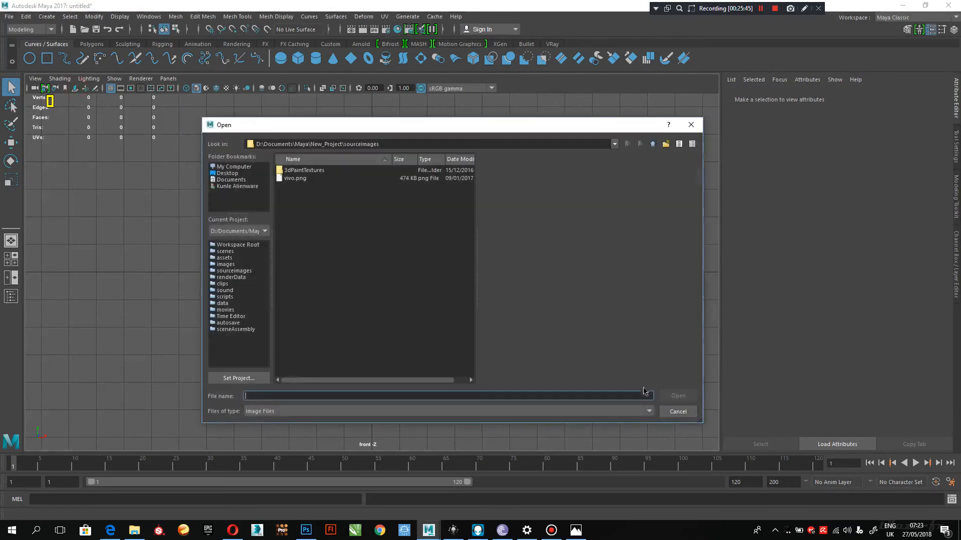
click(225, 174)
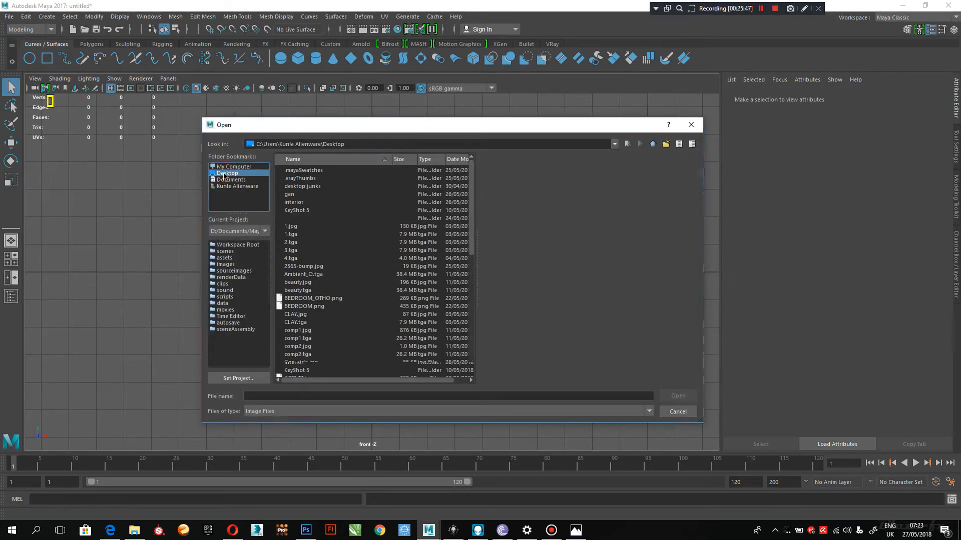
double_click(297, 189)
double_click(299, 170)
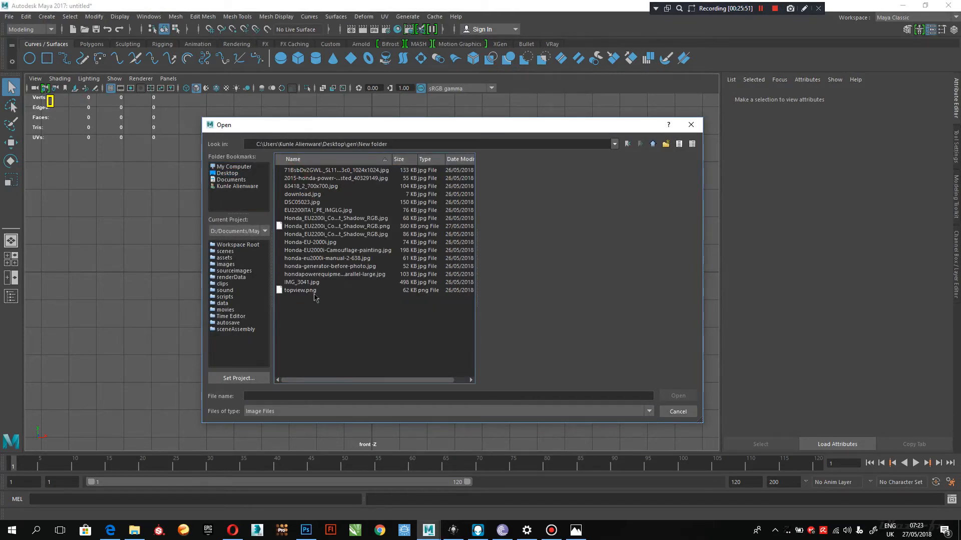
Step: Import Honda_EU2200i_Companion_Front_Shadow_RGB.png as the image plane of the front view
click(329, 237)
key(Down)
key(Down)
key(Up)
key(Up)
key(Up)
key(Up)
key(Up)
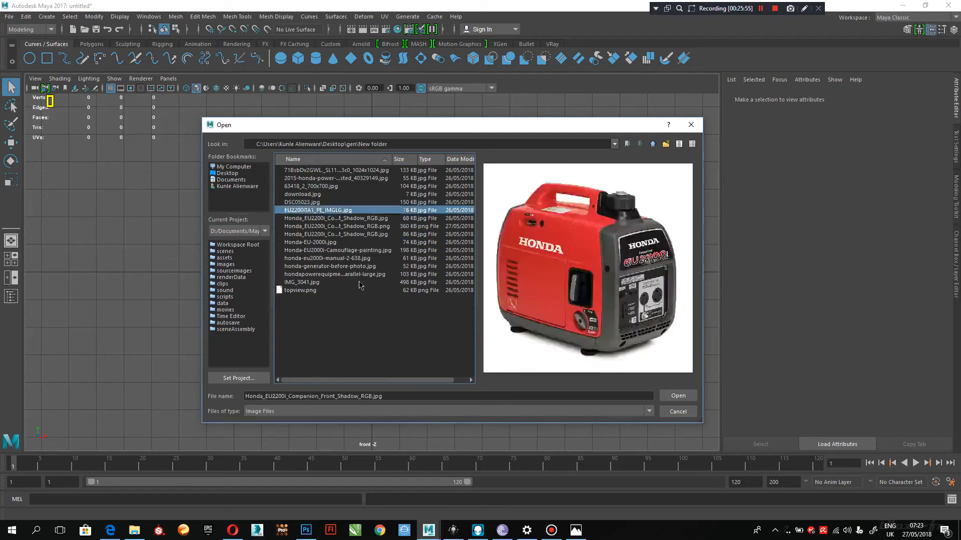
key(Up)
key(Up)
key(Up)
key(Up)
key(Up)
key(Down)
key(Down)
key(Down)
key(Down)
key(Down)
key(Down)
key(Down)
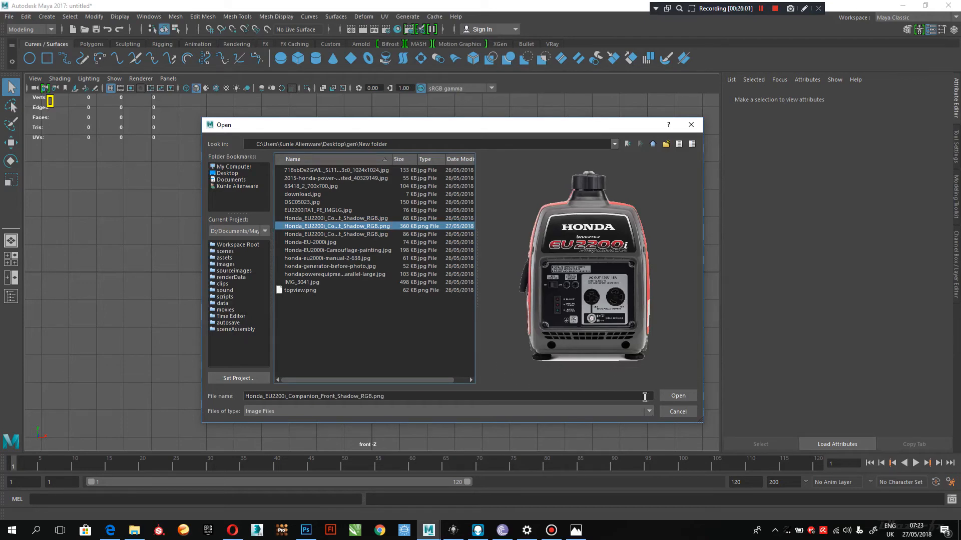
click(677, 396)
click(554, 274)
Step: Examine the transparent front image plane up close and at full size against the grid
scroll(428, 295, up, 3)
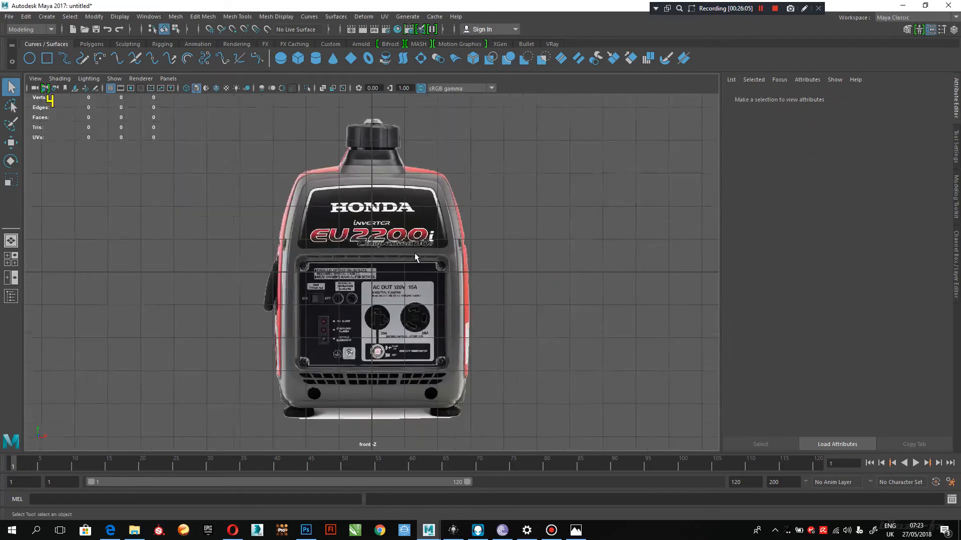
scroll(431, 293, down, 5)
scroll(464, 365, up, 4)
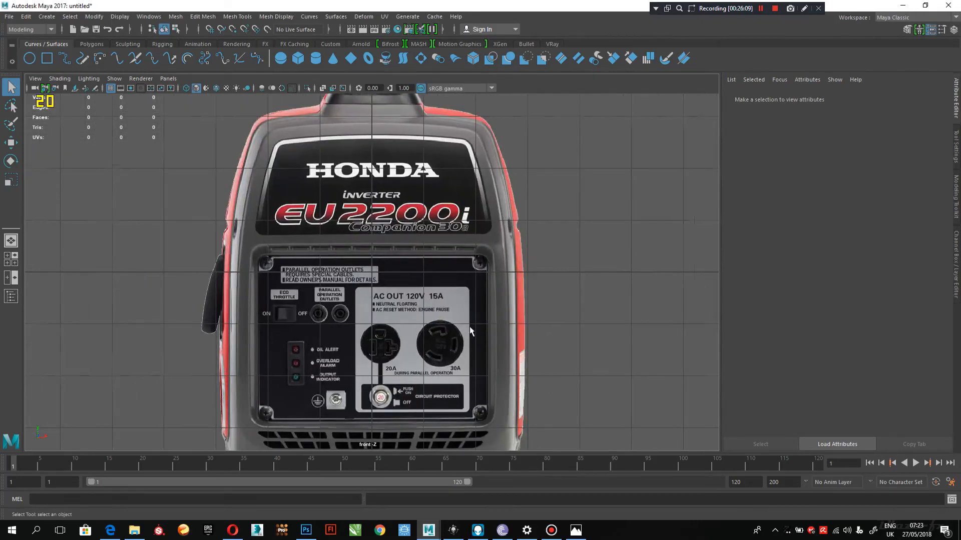
scroll(451, 338, down, 5)
scroll(425, 345, up, 6)
scroll(421, 355, up, 3)
mouse_move(420, 355)
alt+middle_down()
mouse_move(422, 262)
mouse_move(425, 357)
alt+middle_up()
click(443, 282)
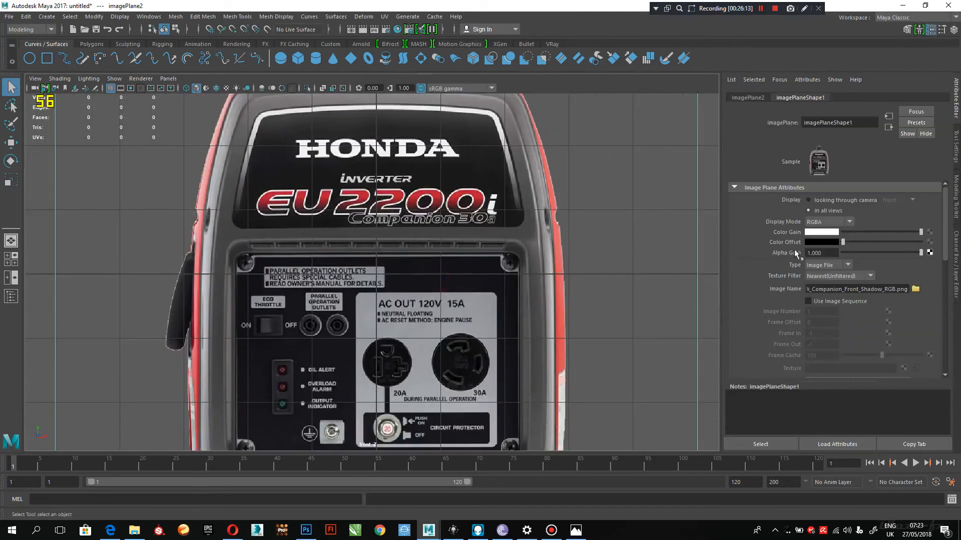
key(f)
click(562, 220)
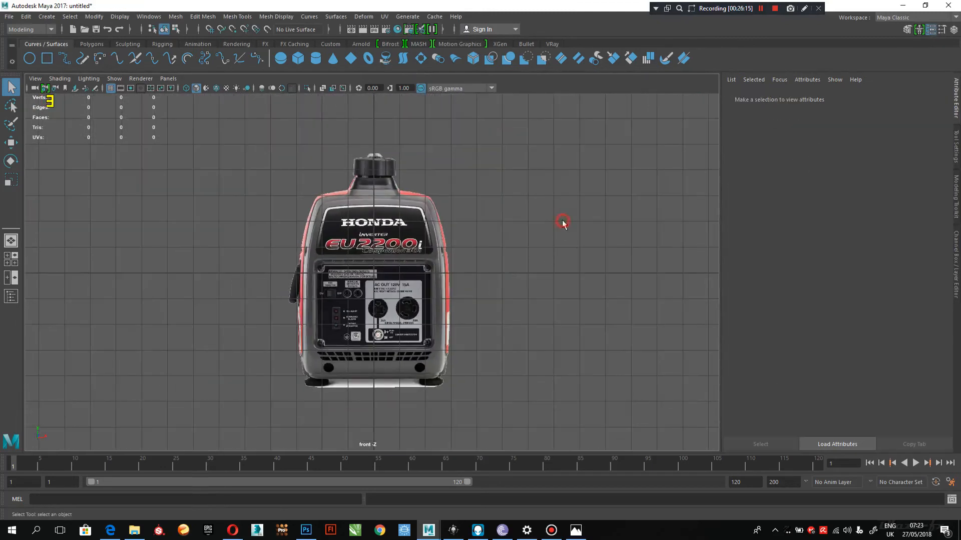
Step: Maximize the side view and browse to Desktop\gen\New folder for its image plane
key(space)
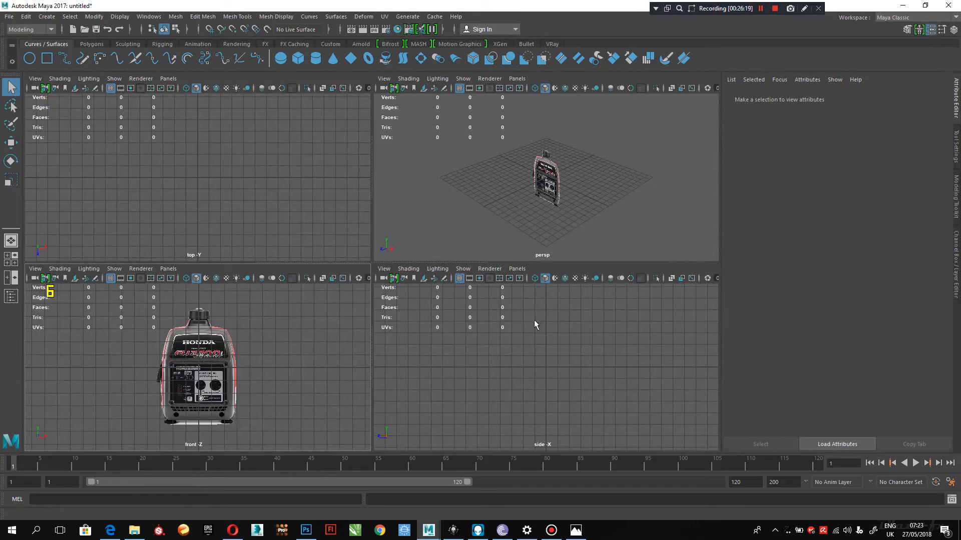
key(space)
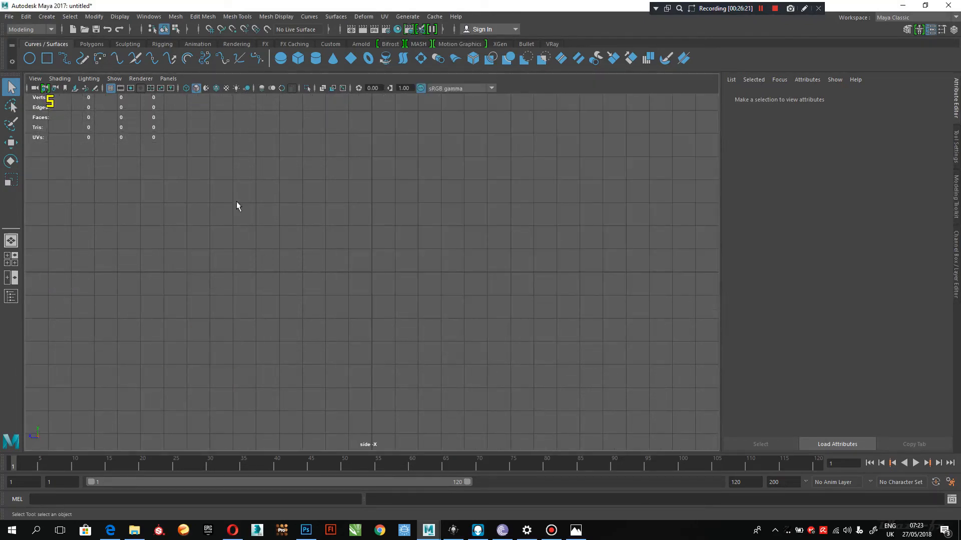
click(60, 76)
click(211, 132)
click(75, 88)
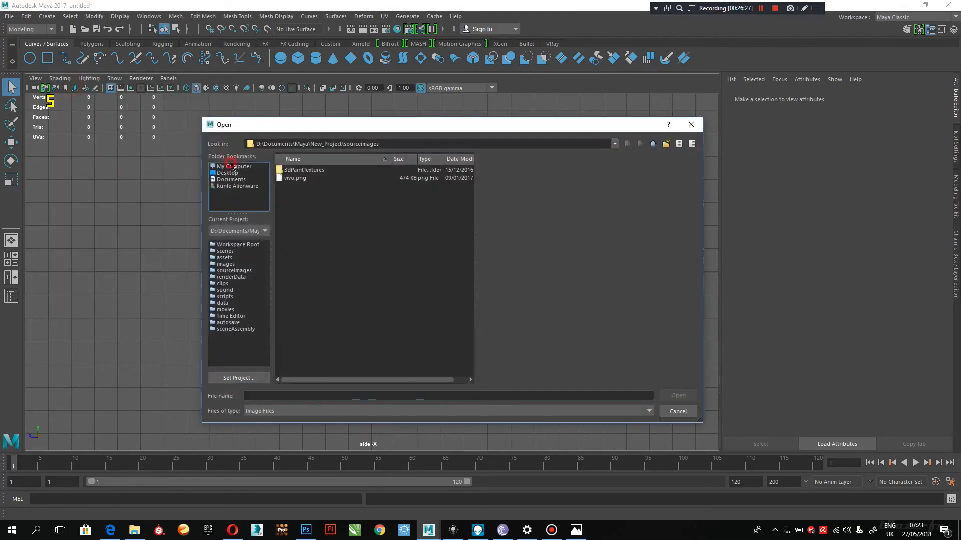
click(231, 166)
click(218, 173)
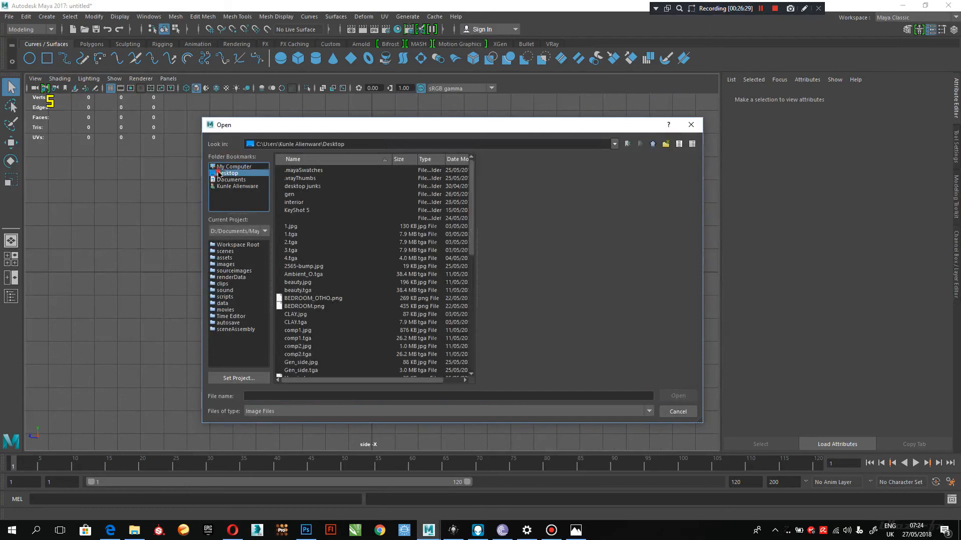
double_click(290, 194)
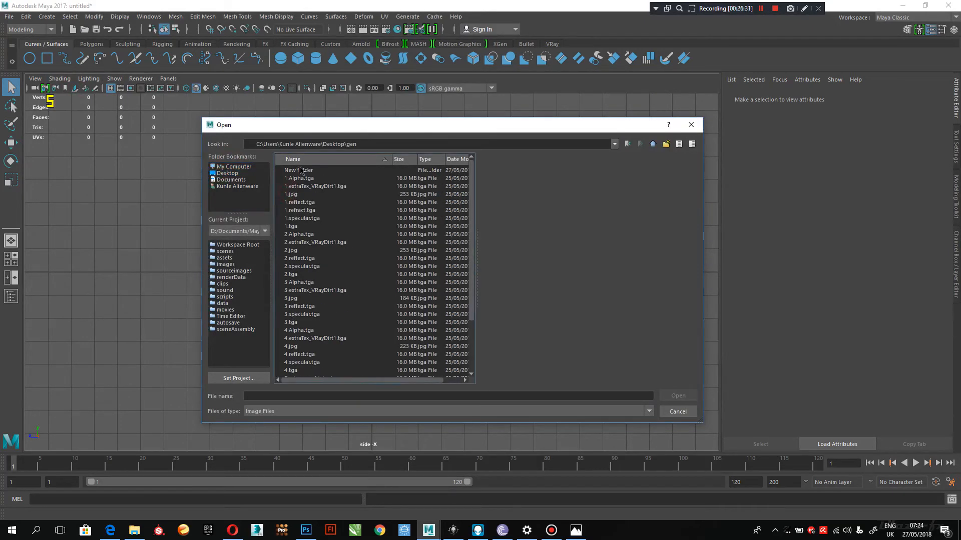
double_click(299, 171)
Step: Import DSC05023.jpg as the image plane of the side view and check its fit on the grid
click(314, 275)
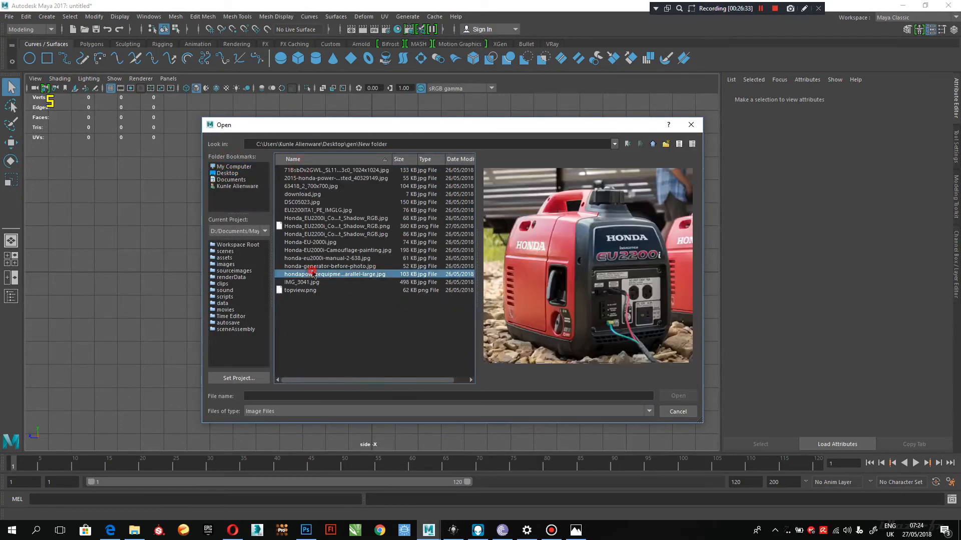
key(Up)
key(Up)
key(Up)
key(Up)
key(Up)
key(Up)
key(Up)
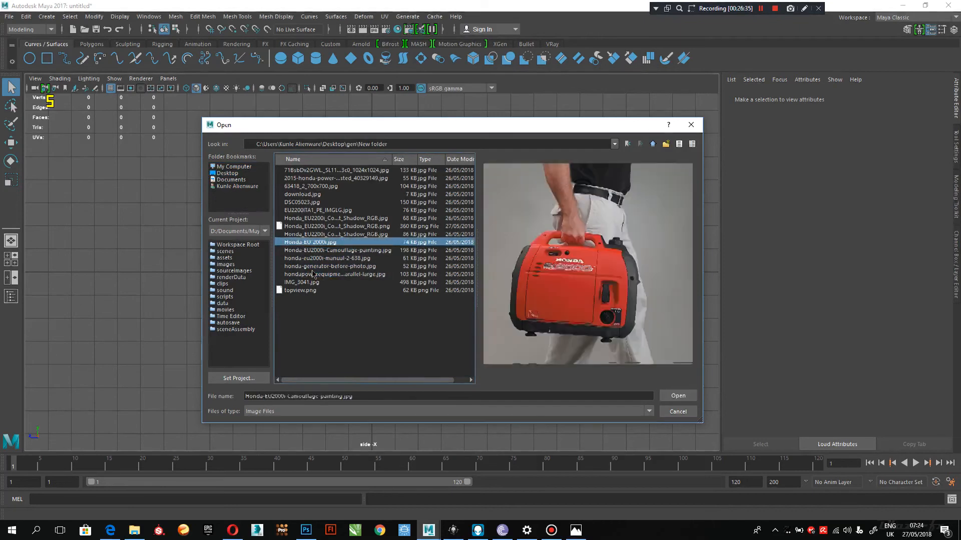
key(Up)
key(Up)
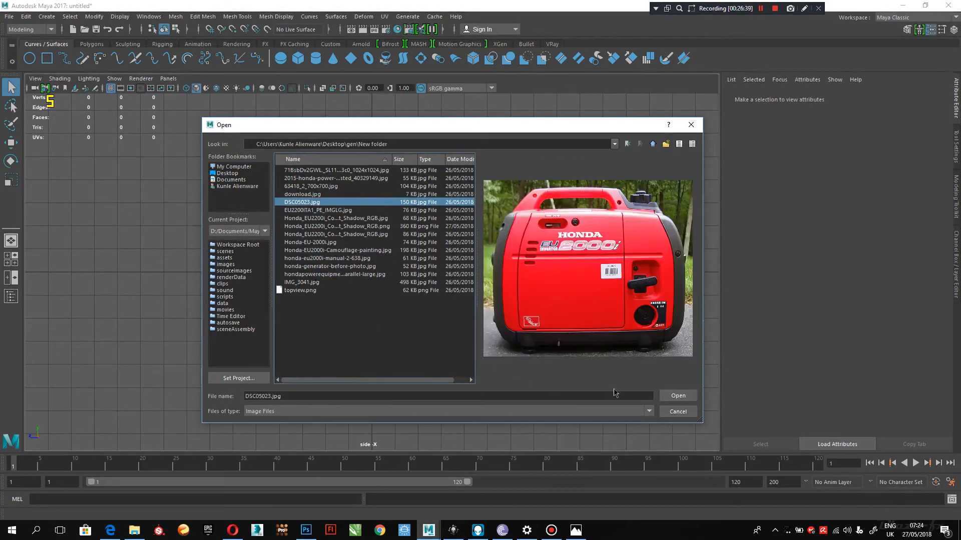
click(678, 395)
click(514, 244)
scroll(371, 271, up, 5)
scroll(289, 286, down, 6)
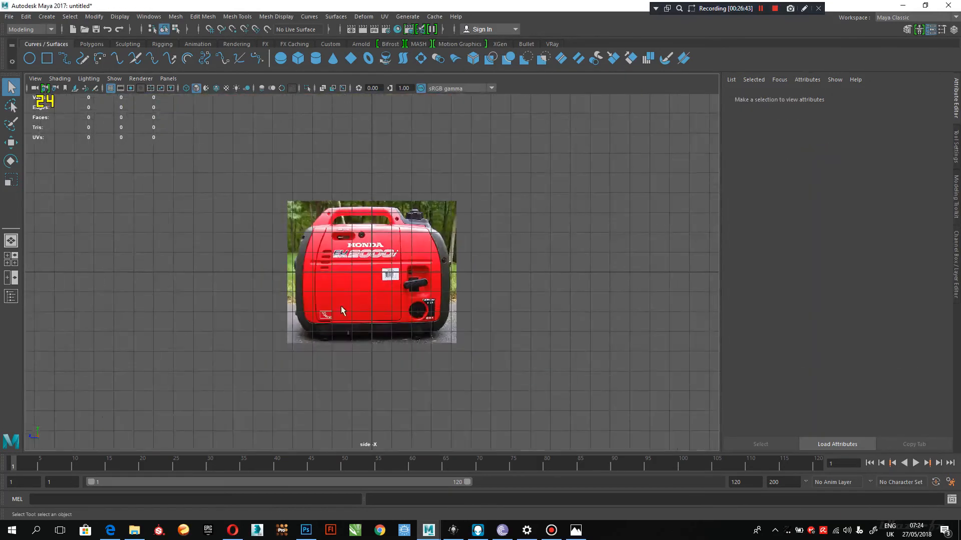
scroll(290, 285, up, 6)
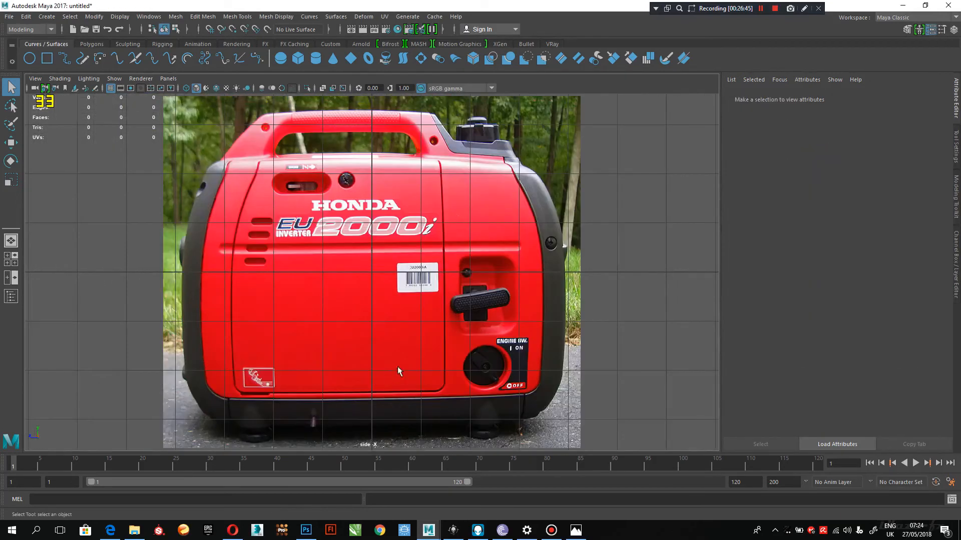
scroll(449, 358, down, 5)
scroll(476, 275, up, 5)
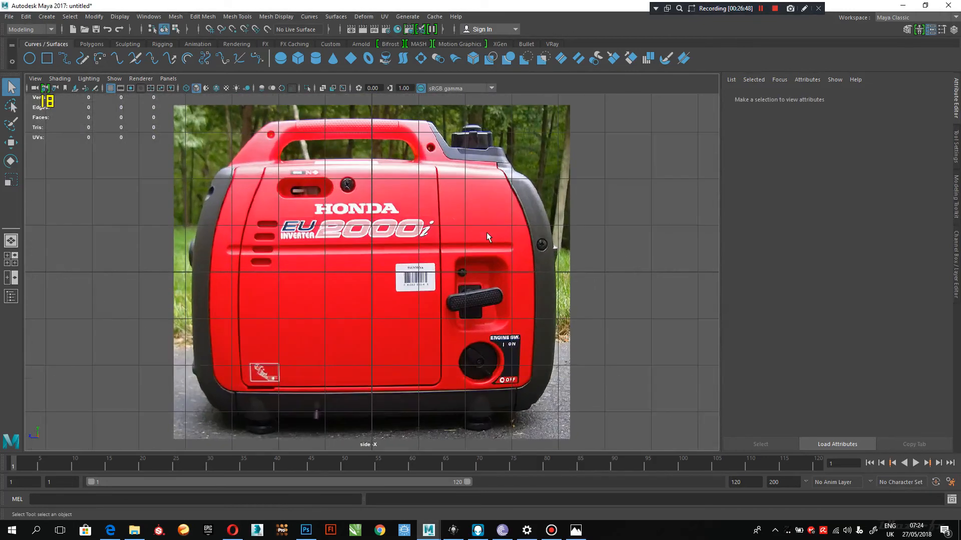
Step: Maximize the perspective view to check both image planes together and select the front image plane
key(space)
click(287, 334)
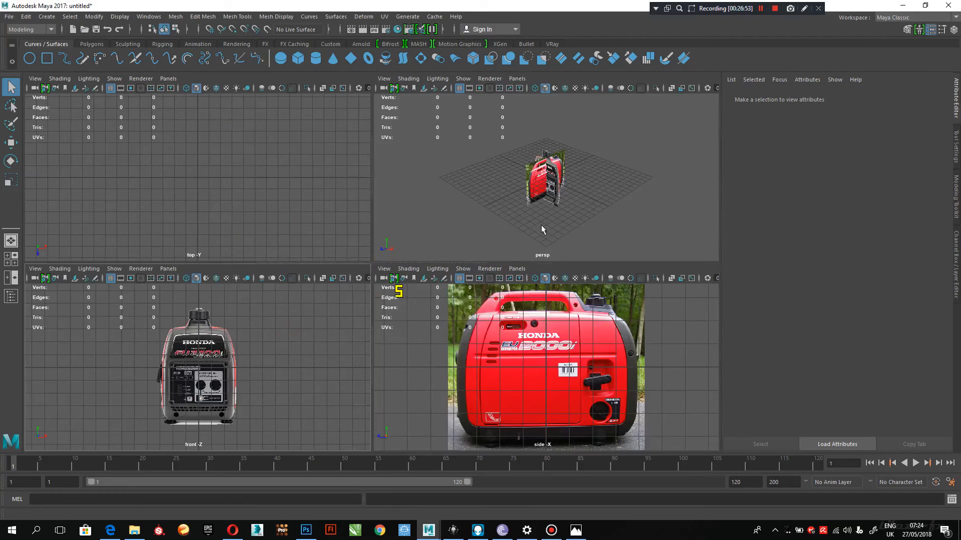
scroll(541, 224, up, 5)
click(498, 231)
key(space)
scroll(401, 269, up, 2)
scroll(449, 299, down, 5)
scroll(455, 281, up, 2)
click(394, 274)
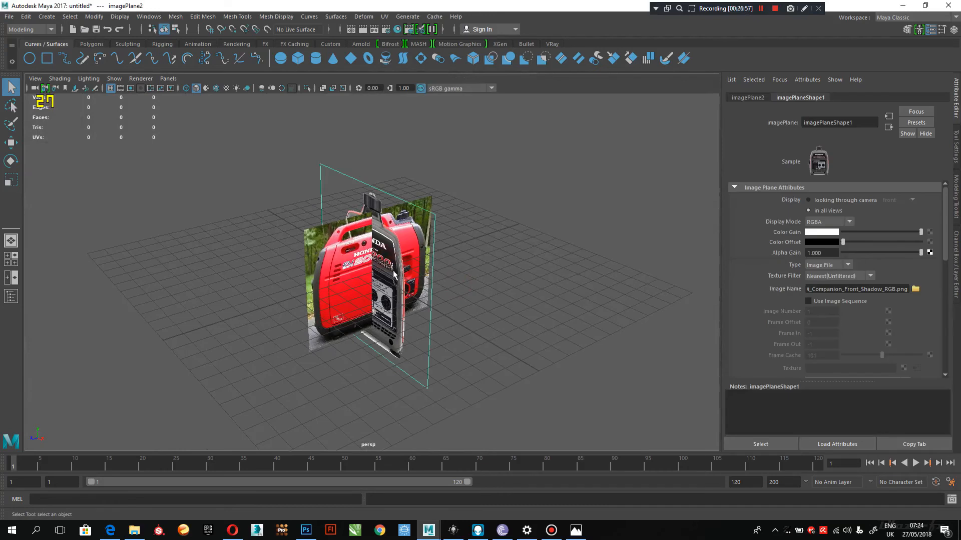
Step: Move the front image plane about 8.27 units forward along Z, clear of the side image plane
key(w)
drag(352, 278, 210, 312)
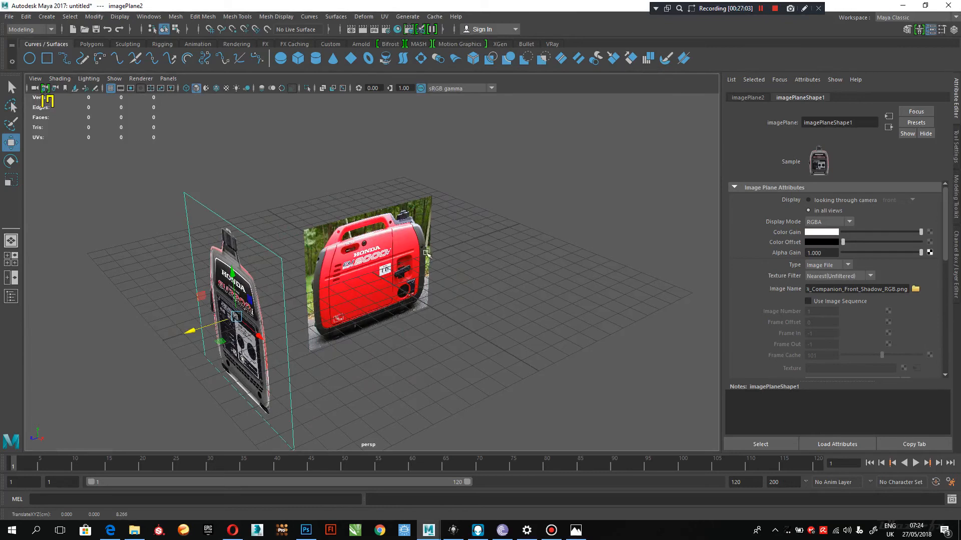
Step: Select the side image plane and try rotating it freehand about its vertical axis
click(378, 257)
alt+drag(378, 257, 392, 289)
key(e)
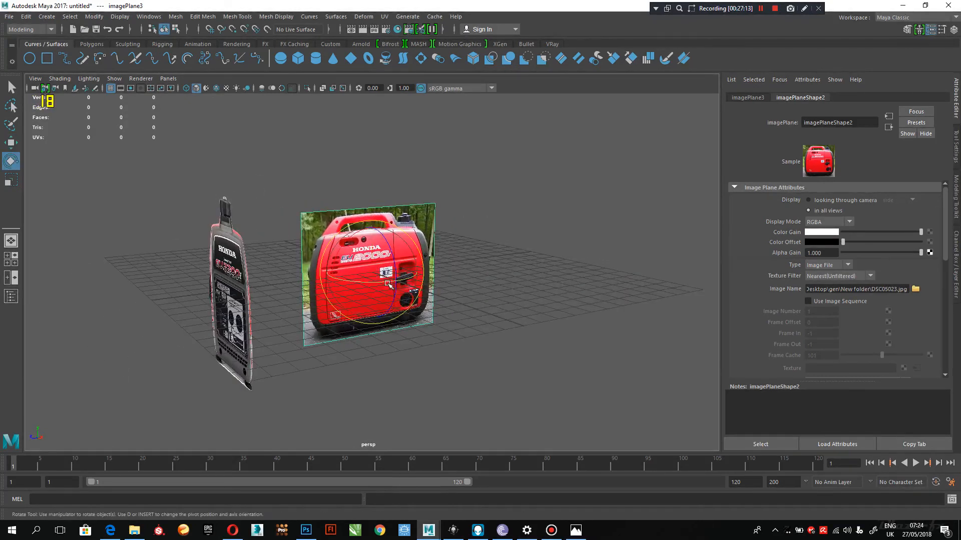
drag(392, 289, 303, 290)
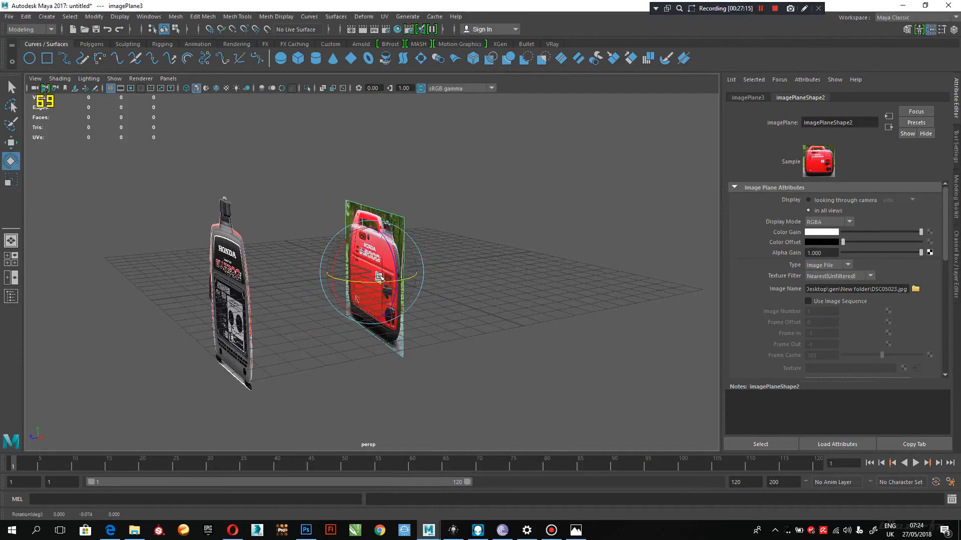
drag(382, 282, 328, 284)
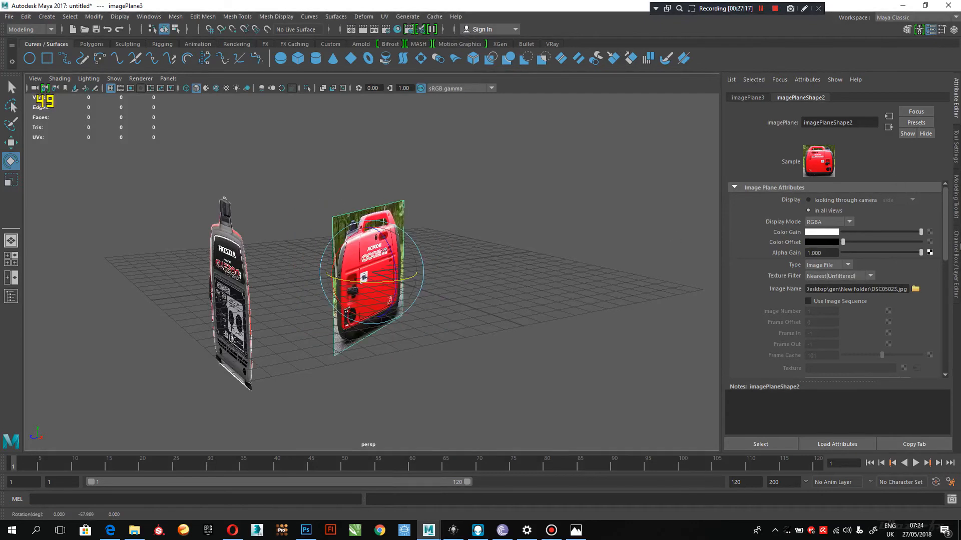
Step: Set the side image plane's Rotate Y to -90, trying 0 and 90 first
click(956, 243)
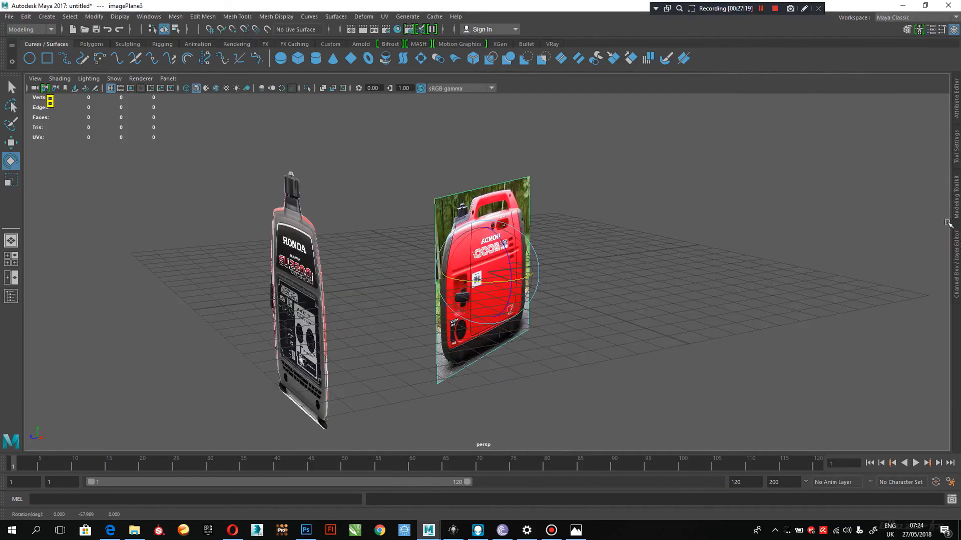
double_click(932, 129)
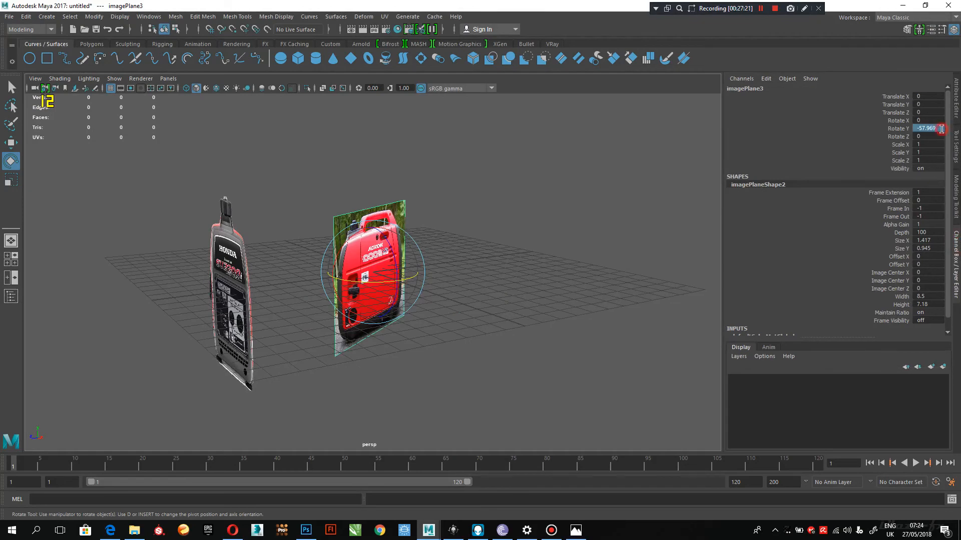
text(0)
key(Return)
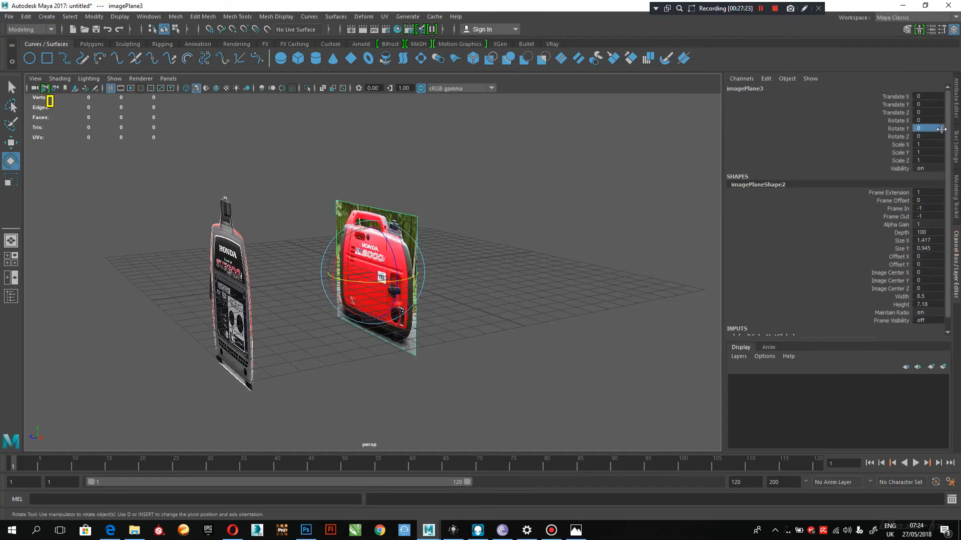
double_click(941, 128)
text(90)
key(Return)
double_click(941, 128)
text(-9)
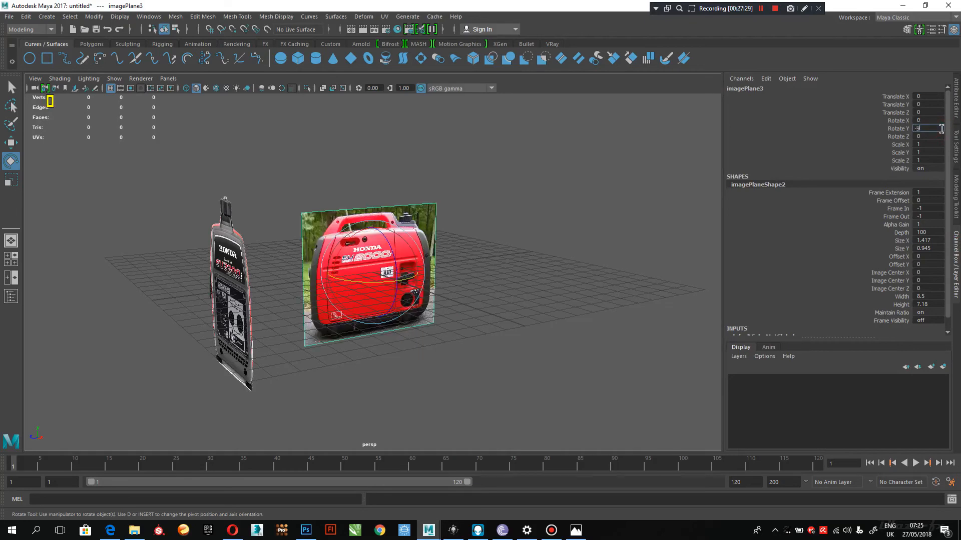
text(0)
key(Return)
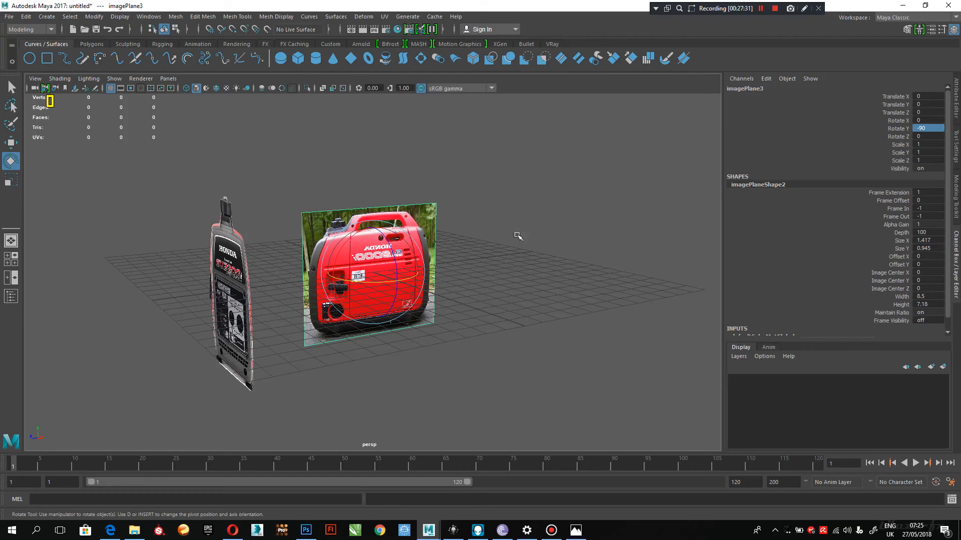
Step: Move the side image plane back along X to a Translate X of about -6.84
scroll(385, 395, up, 2)
alt+drag(378, 382, 407, 397)
key(w)
drag(410, 290, 294, 247)
alt+drag(385, 320, 354, 295)
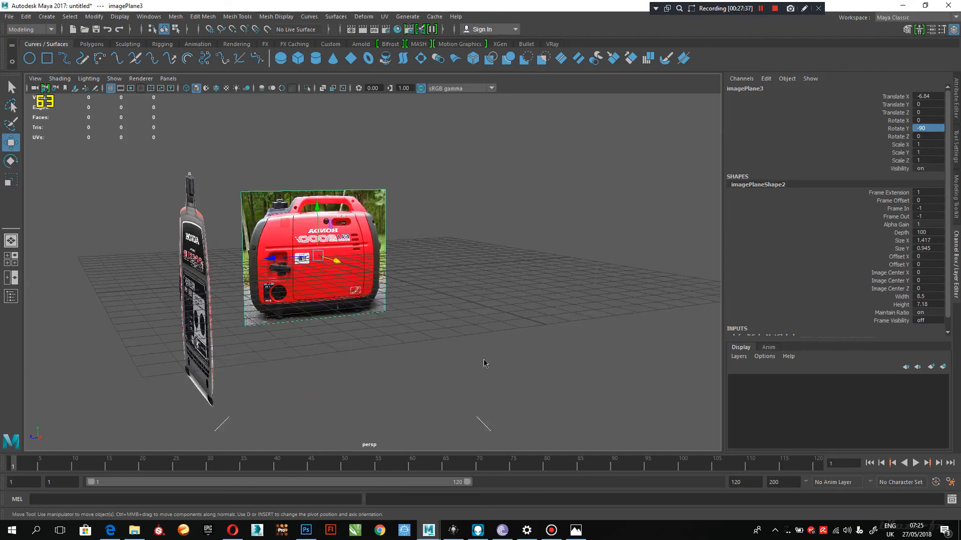
Step: Check the placement of both image planes in the four-view layout and in the maximized perspective view
key(space)
key(shift+f)
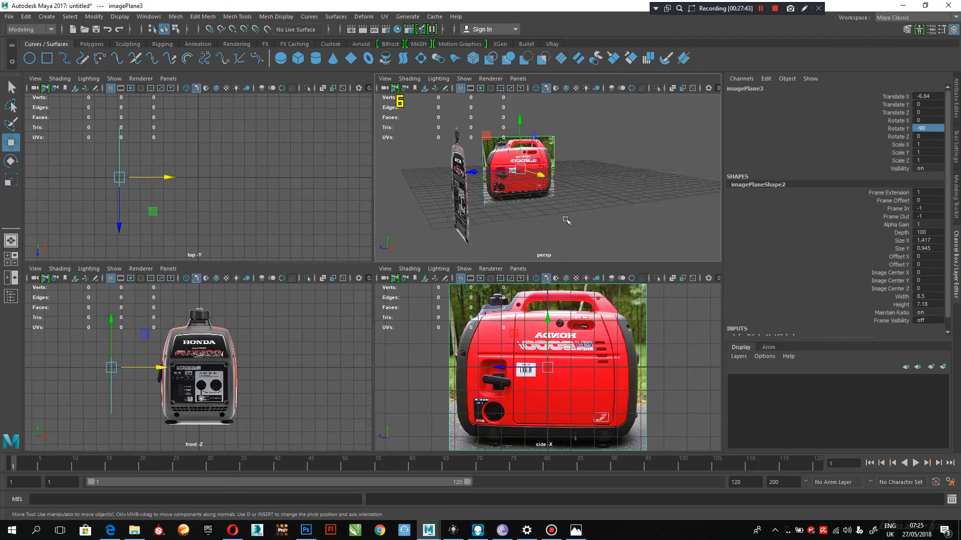
key(space)
alt+drag(488, 257, 454, 244)
click(489, 225)
alt+drag(398, 253, 384, 311)
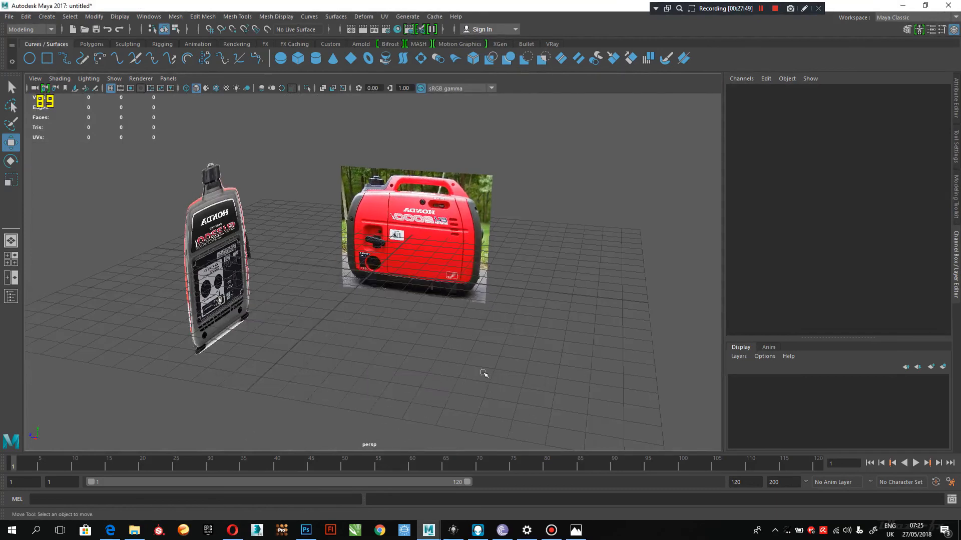
Step: Maximize the side view with its image plane selected and examine the photo against the grid
key(space)
click(484, 350)
key(space)
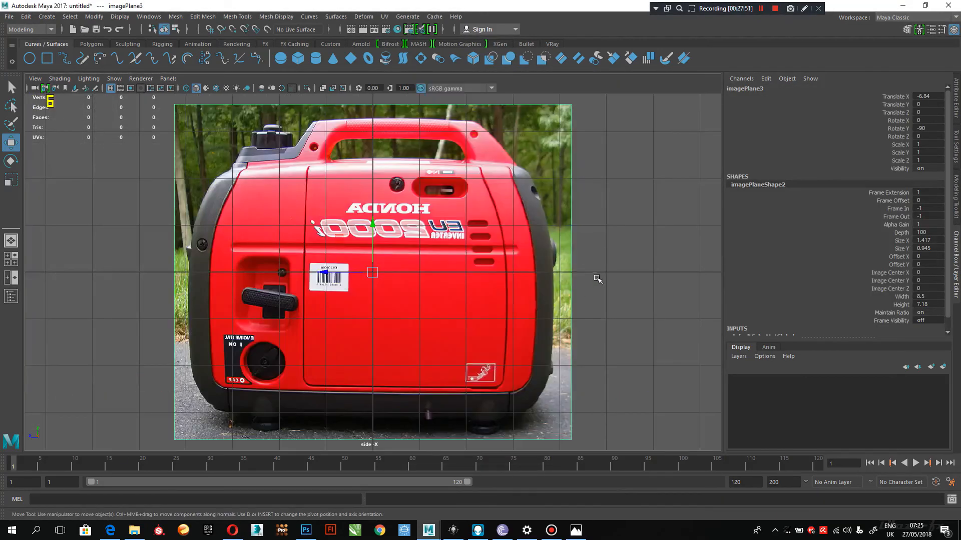
scroll(450, 261, down, 4)
scroll(451, 261, up, 1)
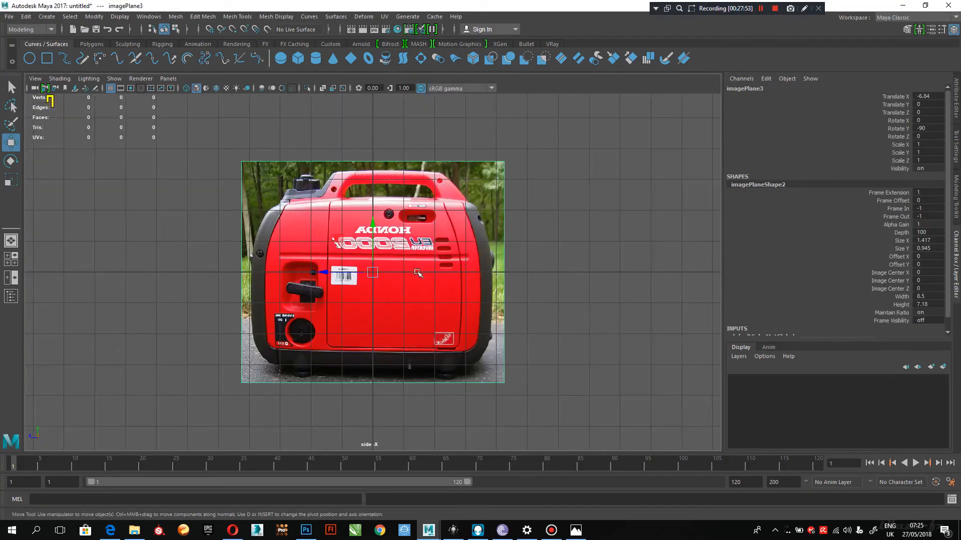
Step: Maximize the front view and examine the front reference image up close and against the grid
key(space)
key(space)
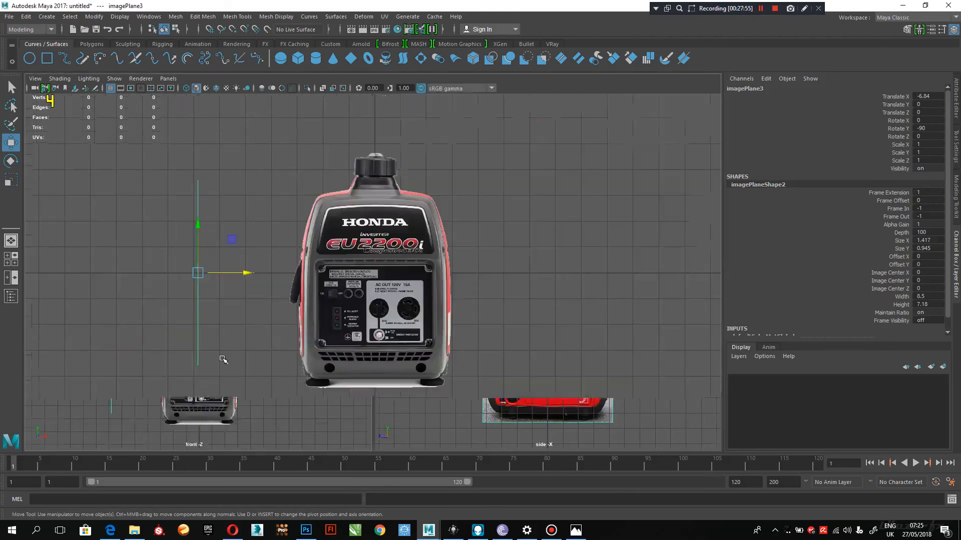
scroll(305, 270, up, 4)
scroll(305, 271, down, 2)
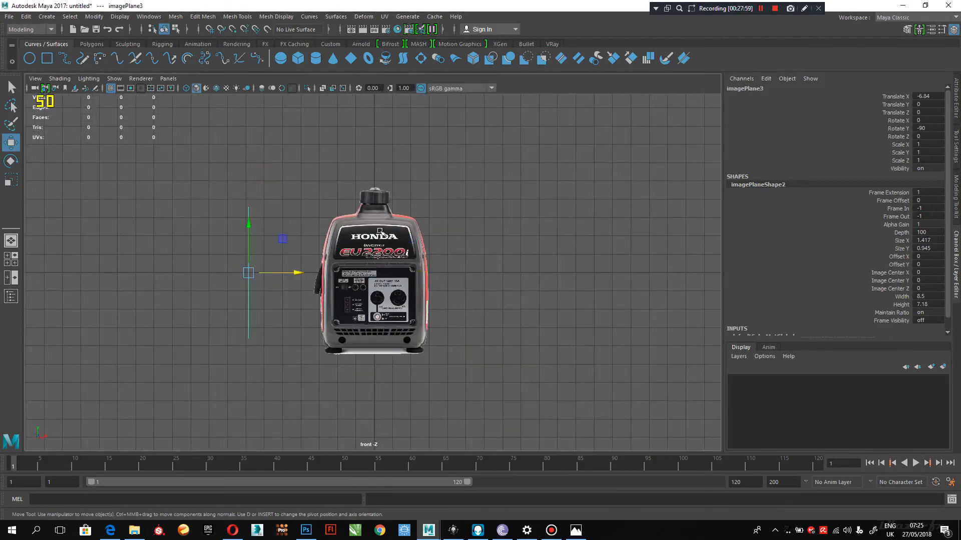
scroll(370, 205, up, 3)
scroll(383, 106, down, 5)
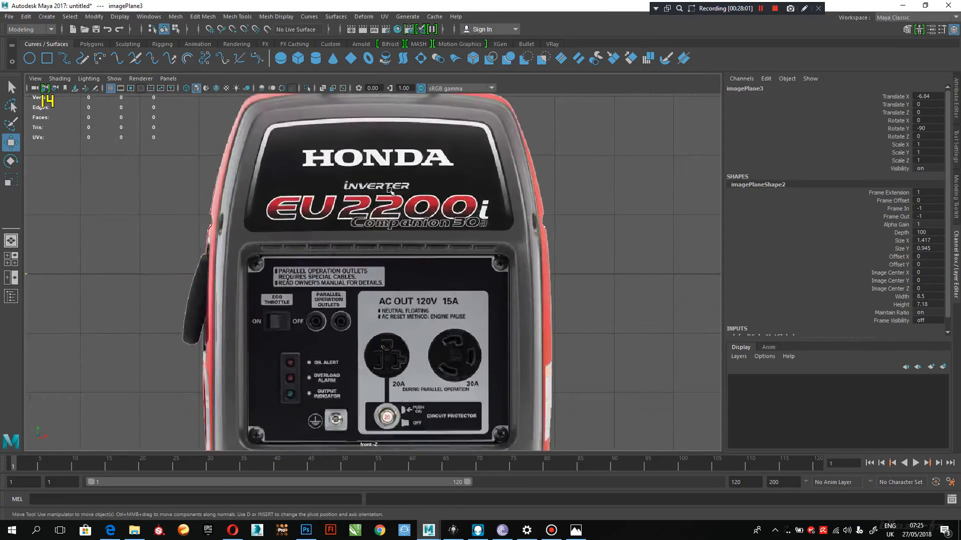
Step: Recheck the side photo in the maximized side view, then deselect it and return to the maximized perspective view
key(space)
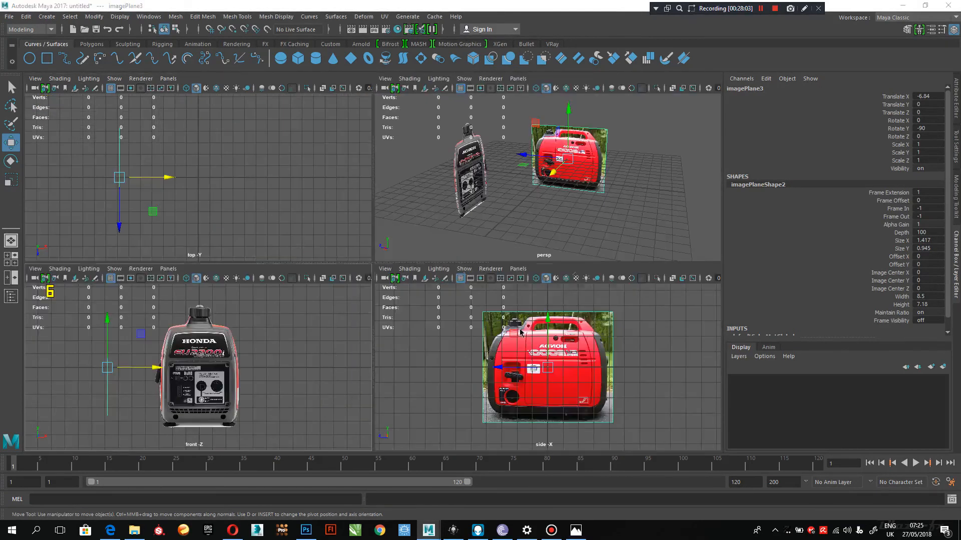
key(space)
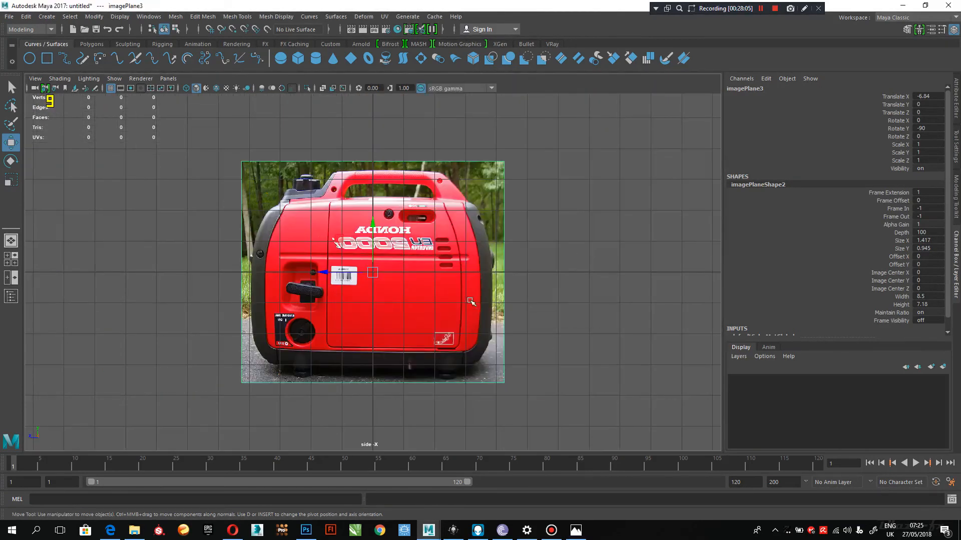
key(space)
click(554, 216)
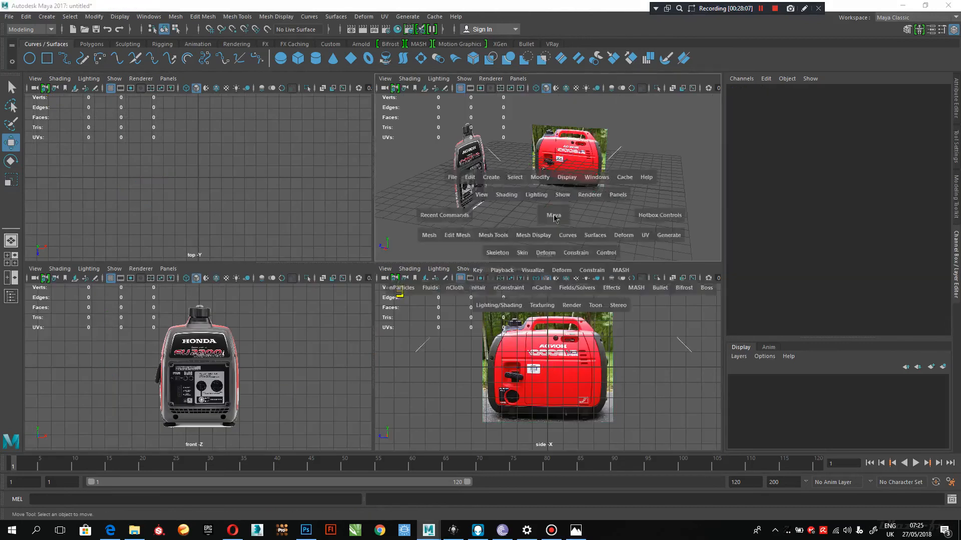
key(space)
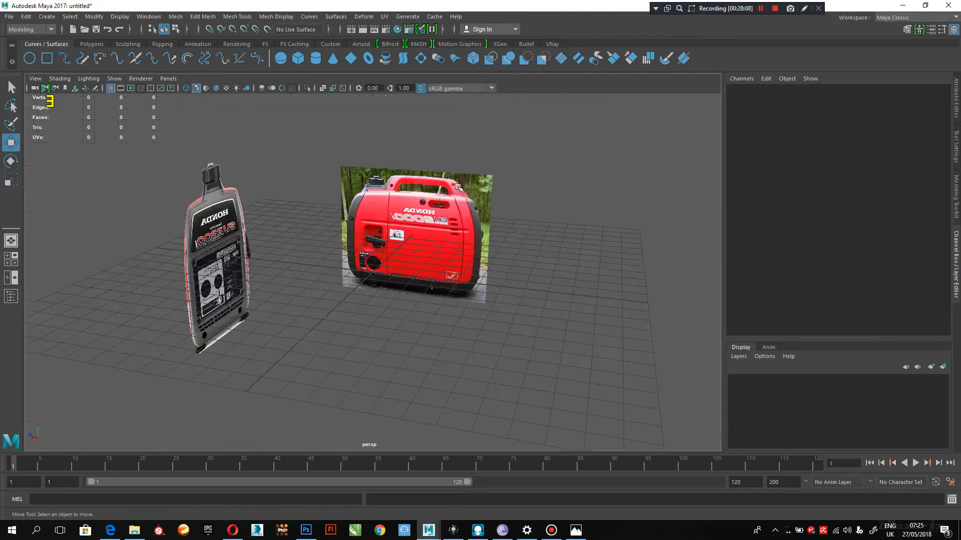
Step: Save the scene as "generator 2" in Maya Binary format in the project's scenes folder
click(9, 16)
click(34, 67)
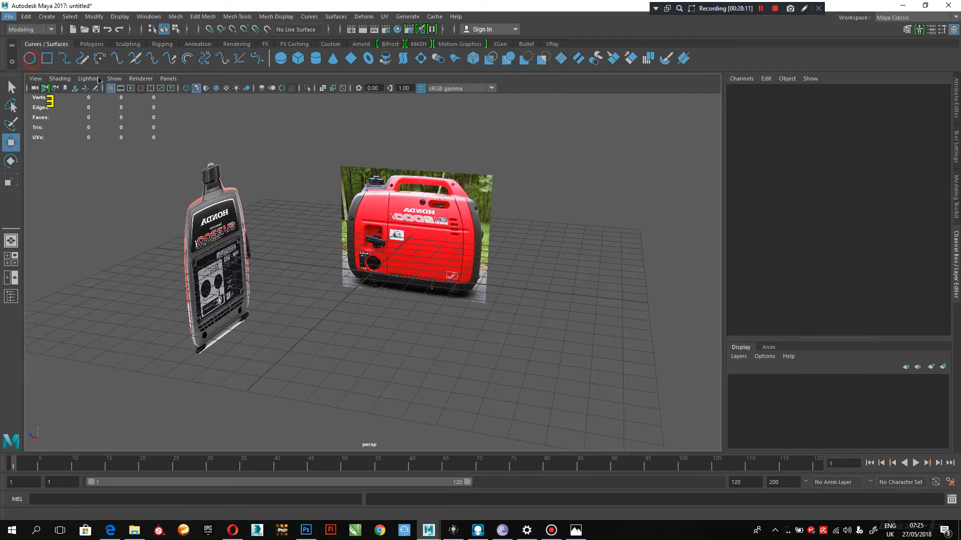
text(generator)
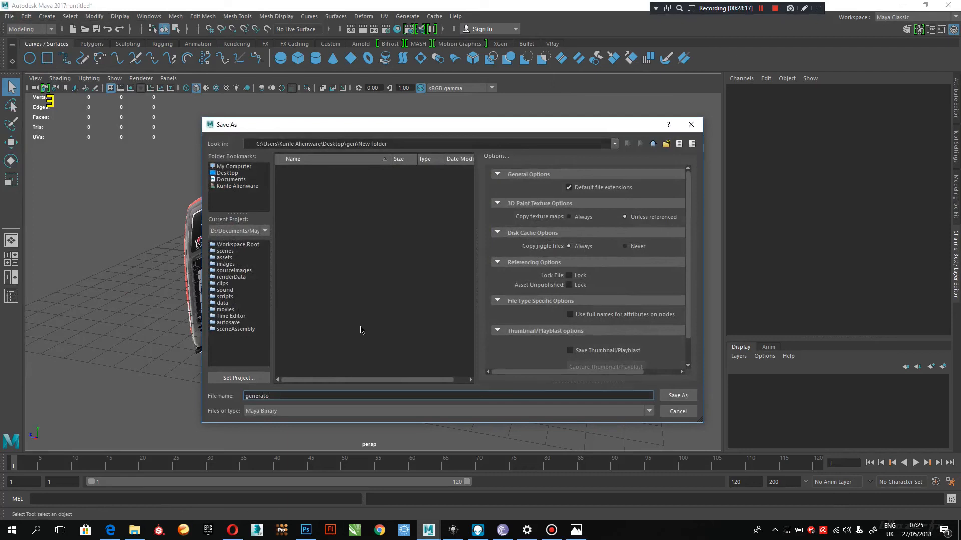
click(226, 317)
click(225, 251)
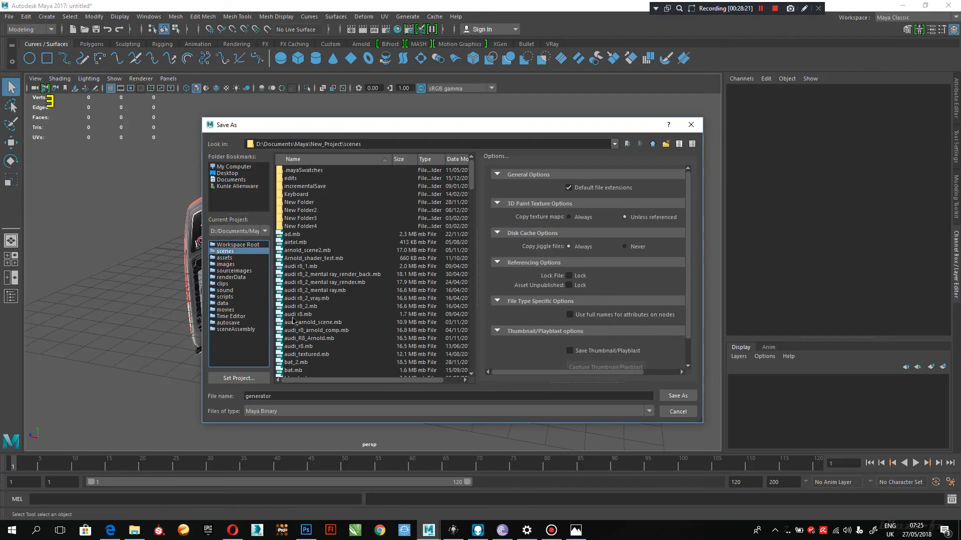
click(316, 393)
text(2)
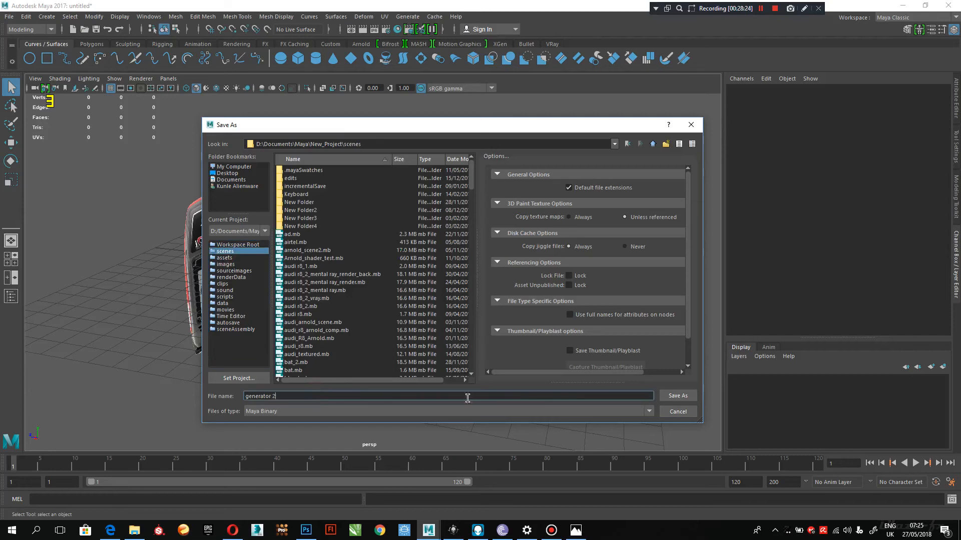
click(685, 397)
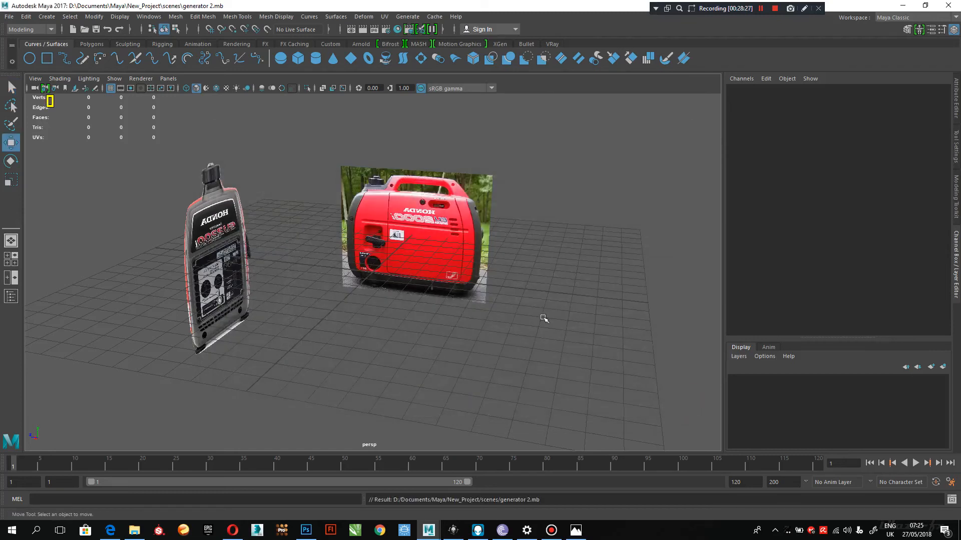
Step: Inspect the front image plane in the maximized front view, then deselect it and go back to full perspective
click(553, 212)
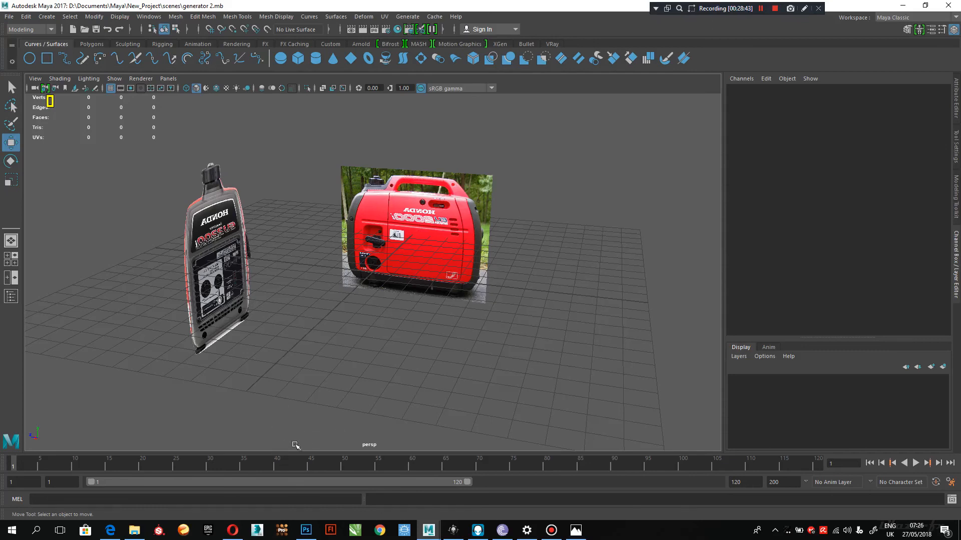
key(space)
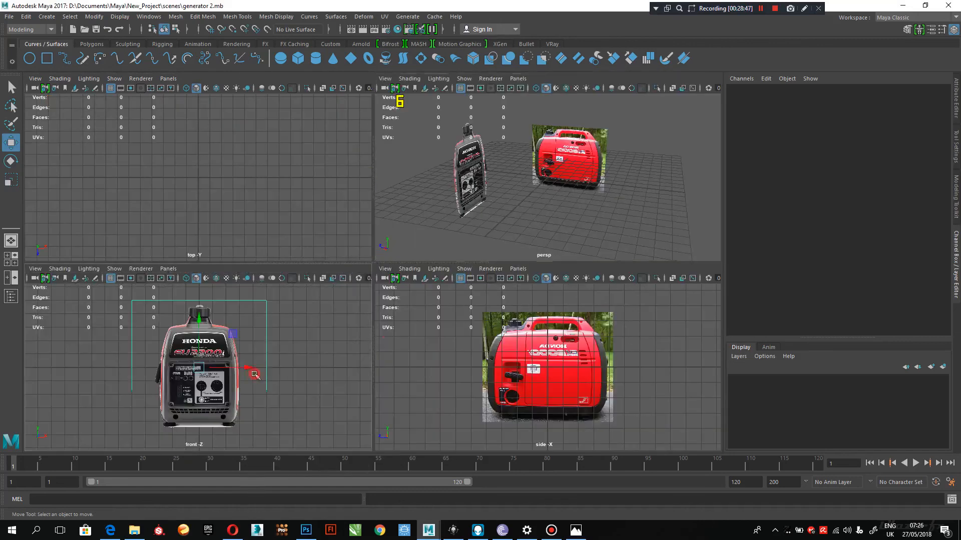
click(255, 375)
key(space)
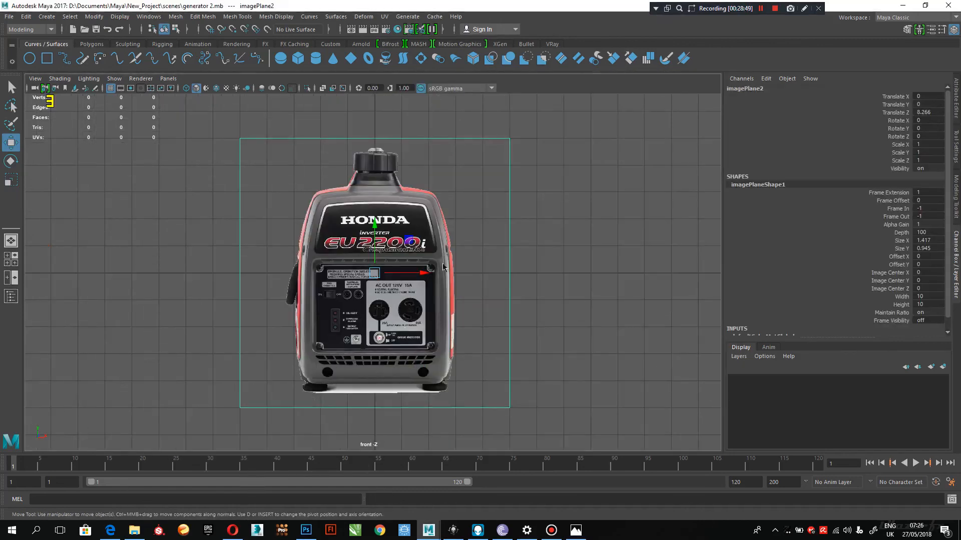
key(space)
click(555, 216)
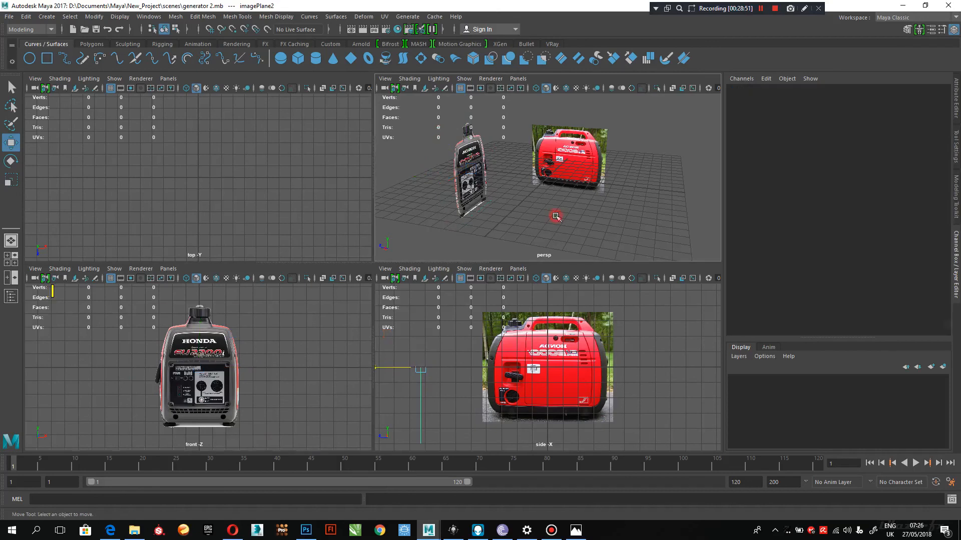
key(space)
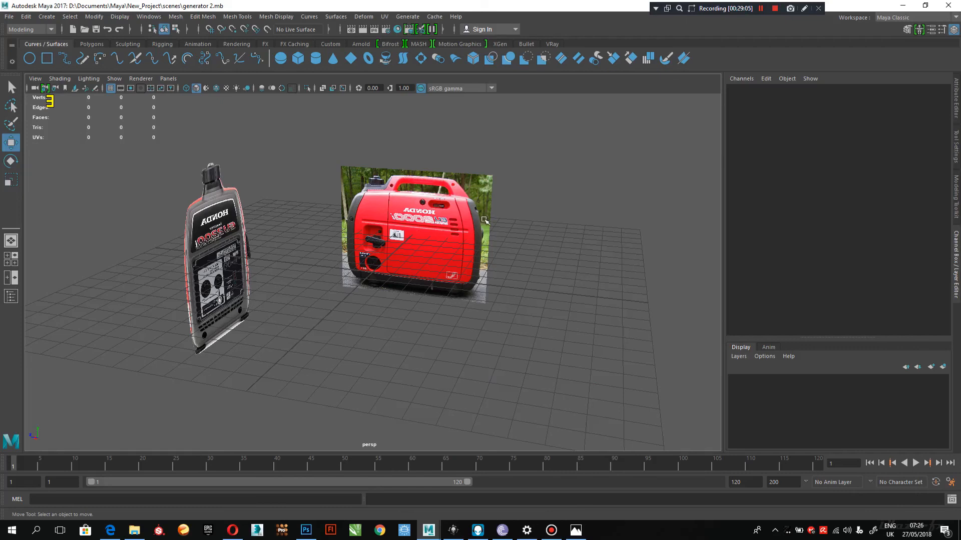
Step: Select the side image plane, inspect it in the maximized side view, and clear the selection
key(space)
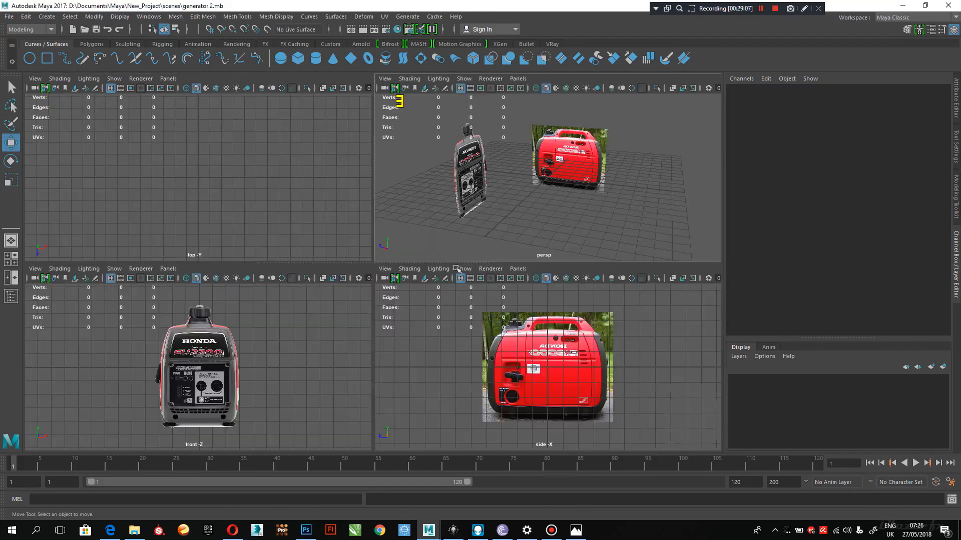
click(548, 363)
key(space)
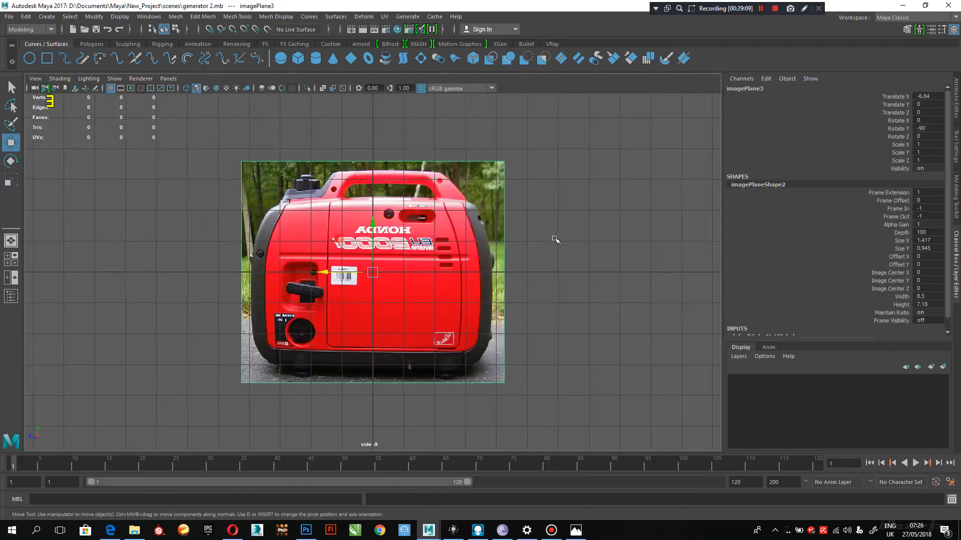
click(557, 235)
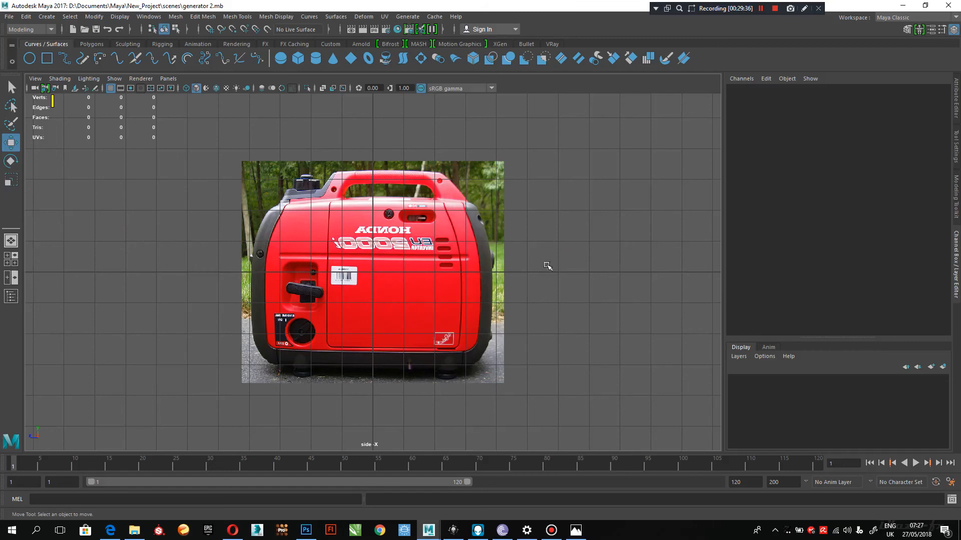
Step: Look over the front image in the full front view once more and end in the maximized perspective view with nothing selected
key(space)
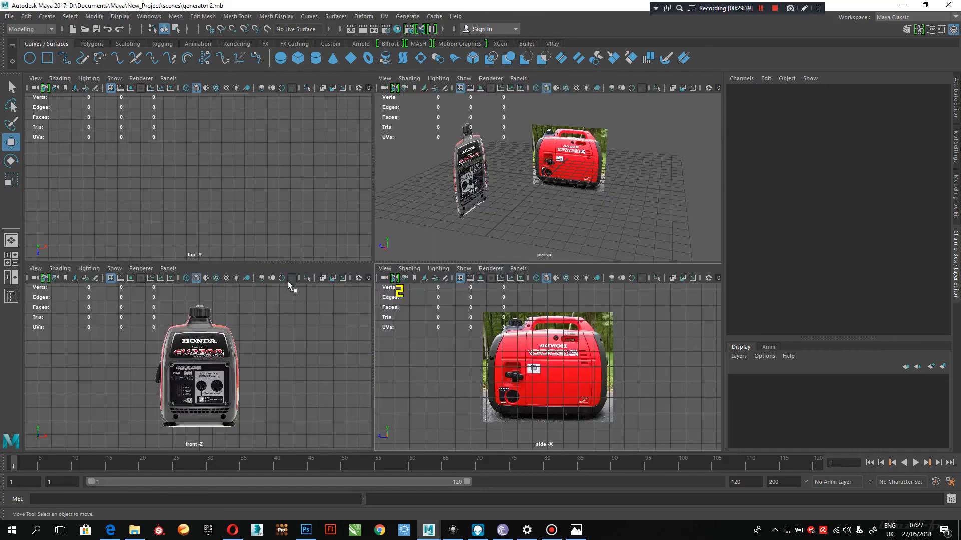
click(187, 347)
key(space)
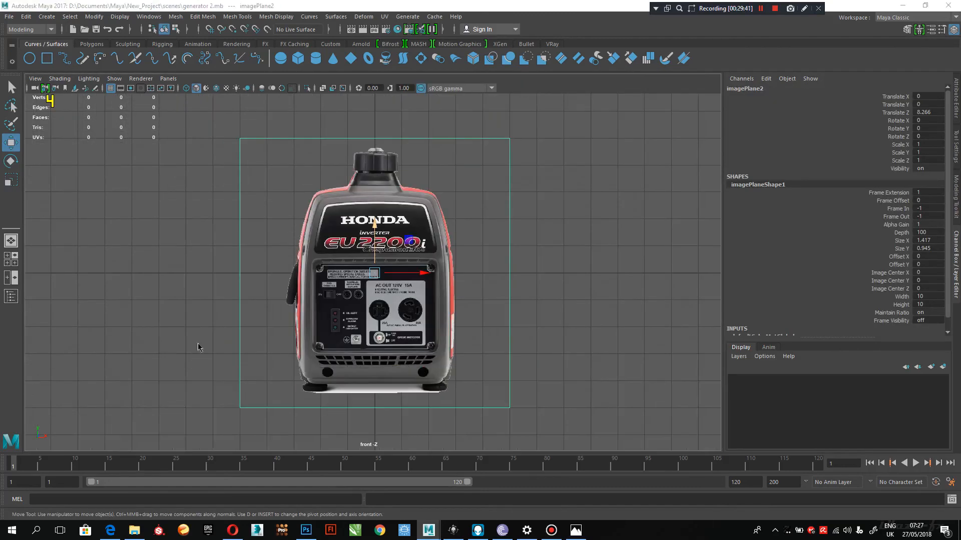
key(space)
click(593, 230)
key(space)
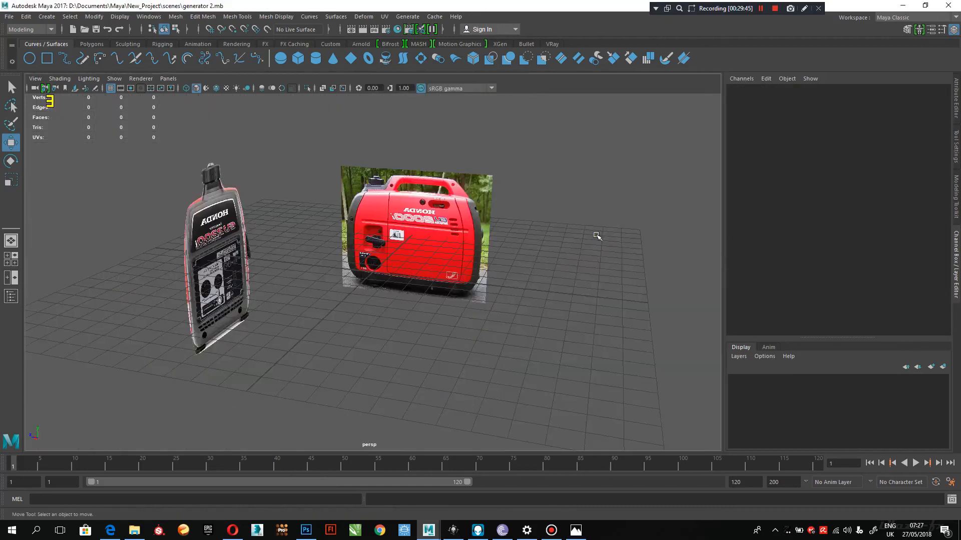